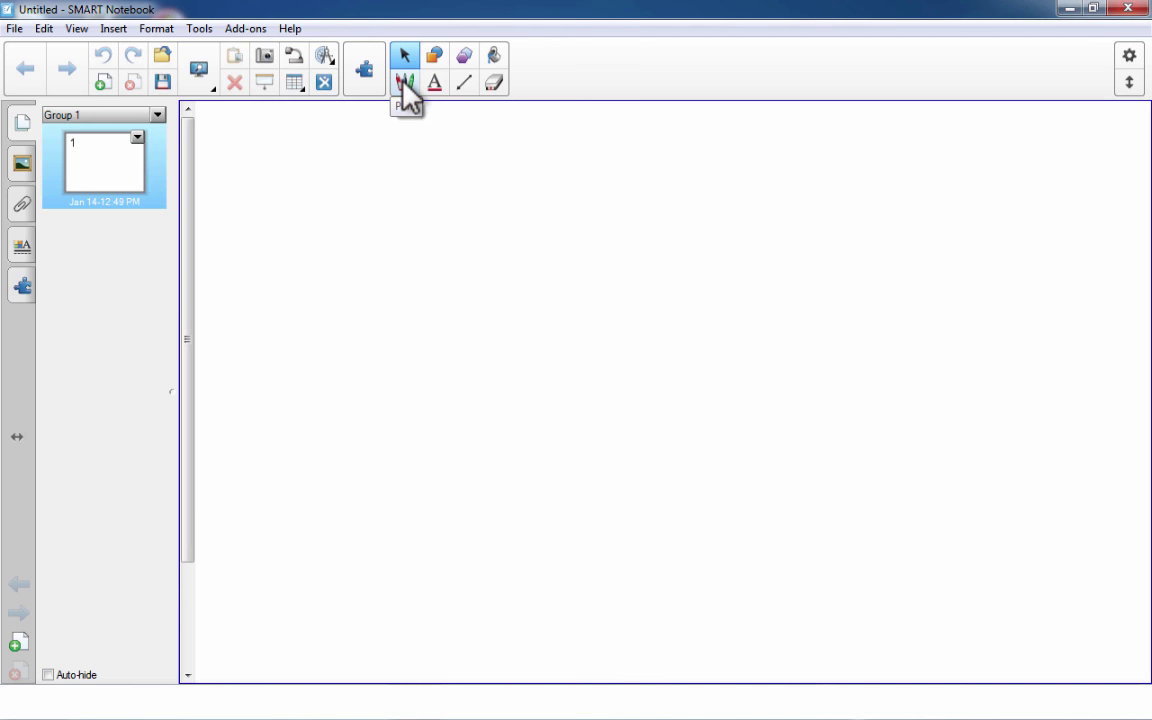
Step: Draw two separate green freehand squiggles near the top of the blank page with the standard Pen type
left_click(404, 84)
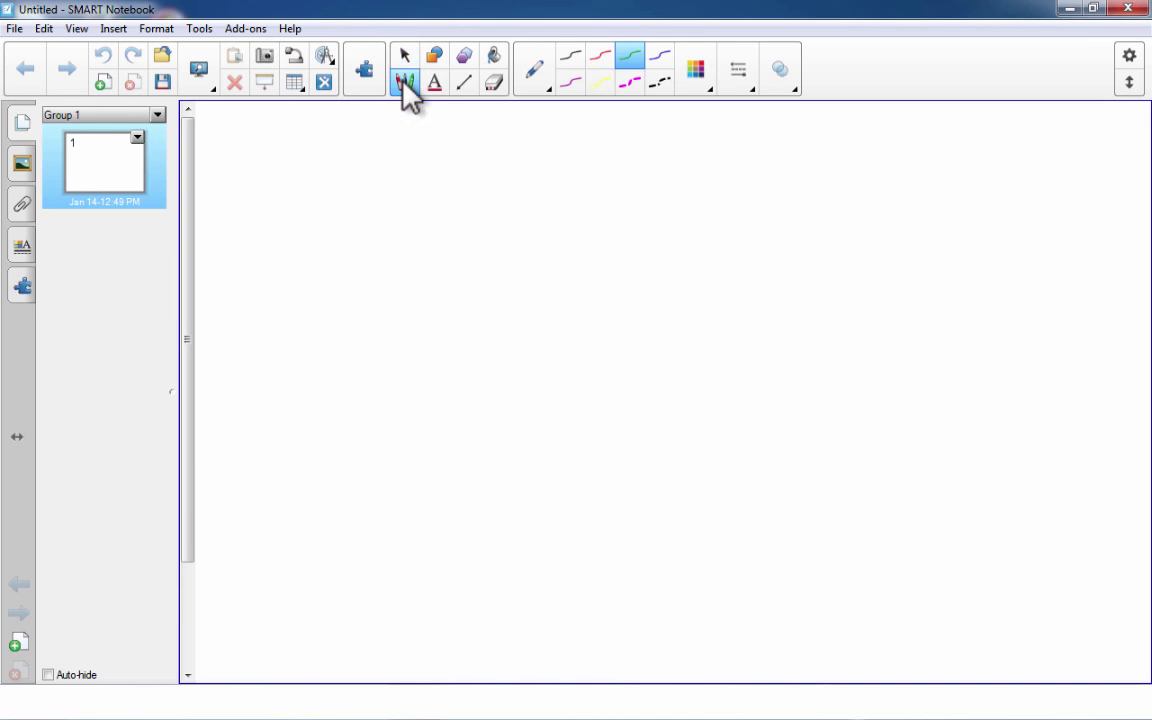
left_click(538, 78)
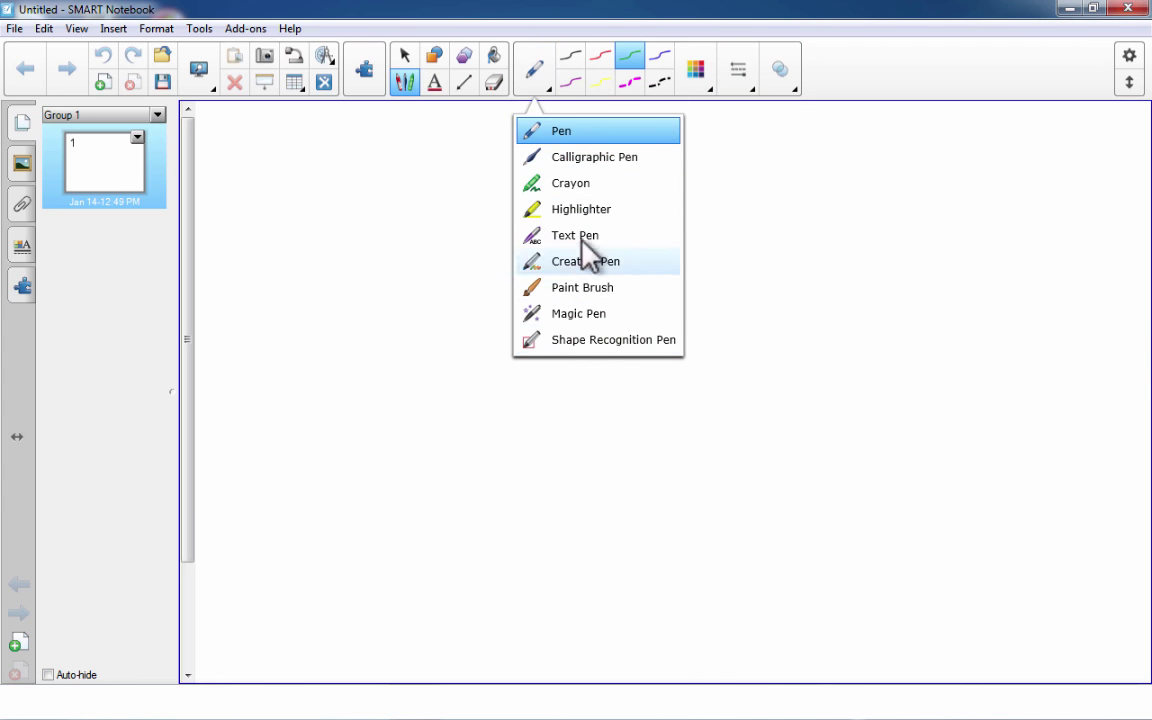
left_click(562, 134)
mouse_move(269, 136)
left_mouse_down()
mouse_move(365, 163)
mouse_move(445, 216)
left_mouse_up()
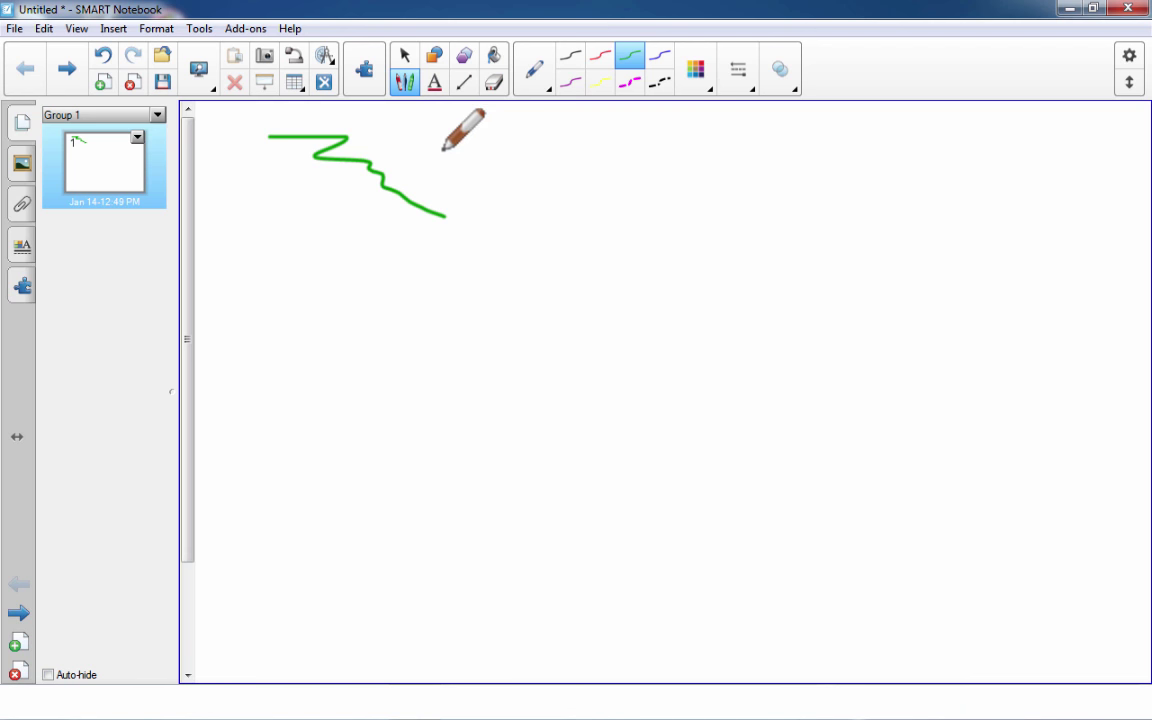
mouse_move(443, 150)
left_mouse_down()
mouse_move(522, 157)
mouse_move(531, 255)
left_mouse_up()
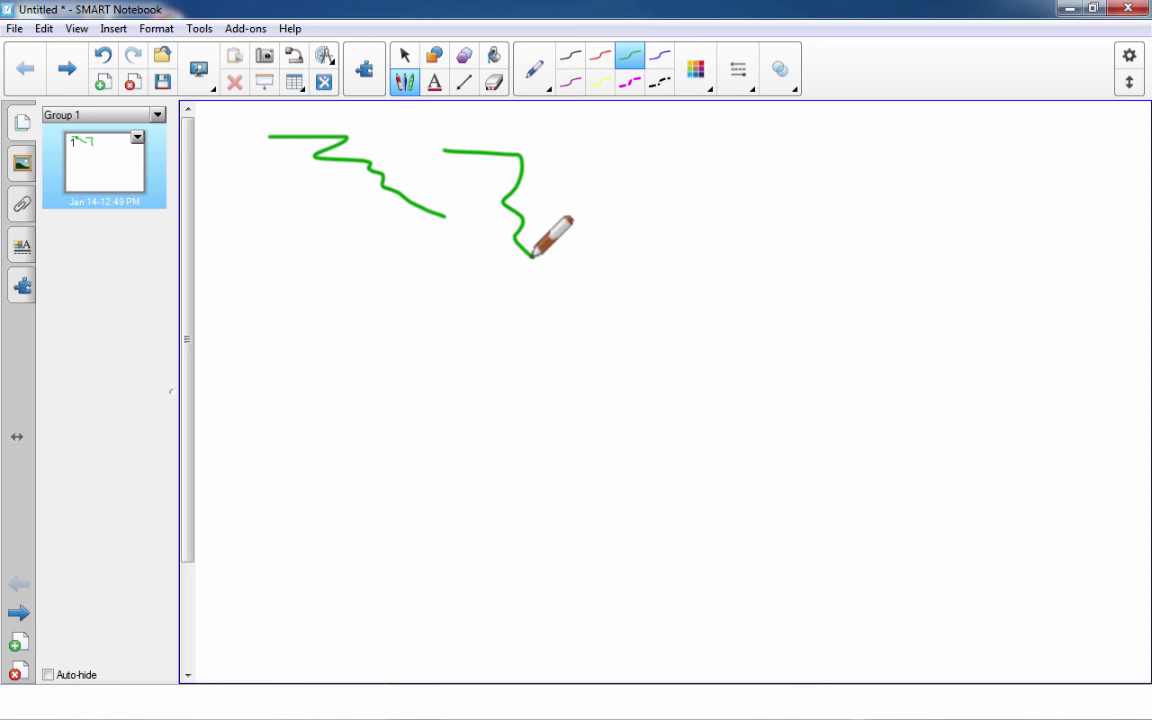
Step: Draw a red squiggle and a blue squiggle side by side, to the right of the green strokes
left_click(548, 88)
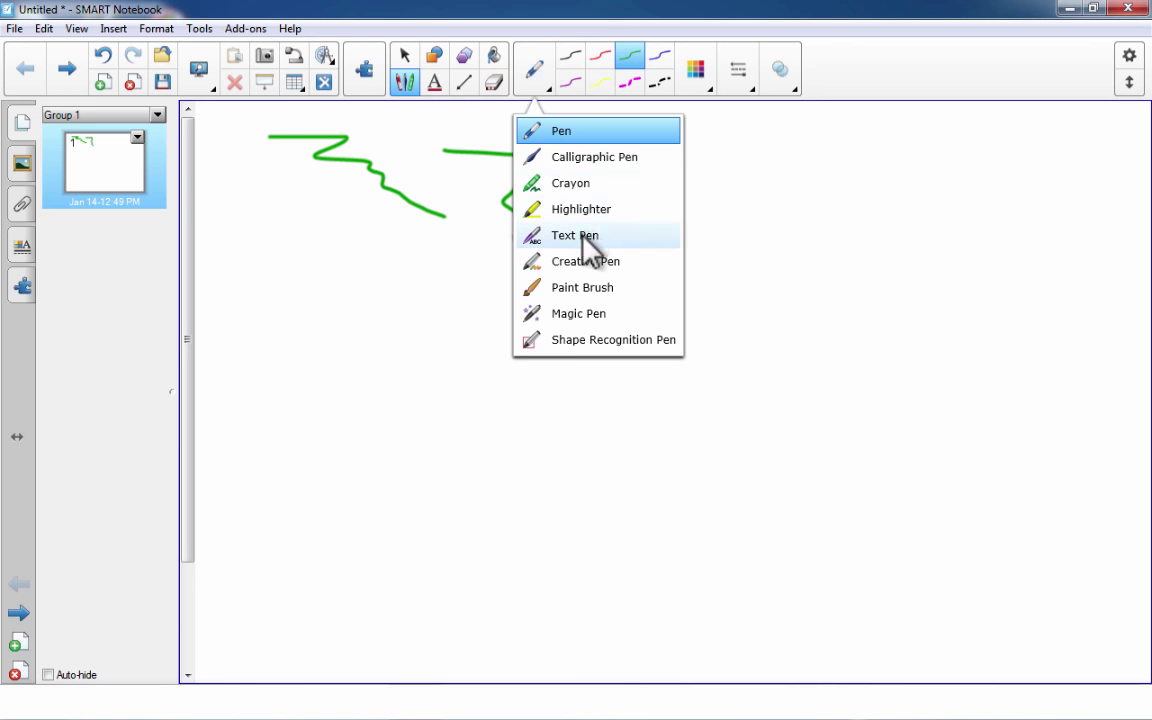
left_click(599, 58)
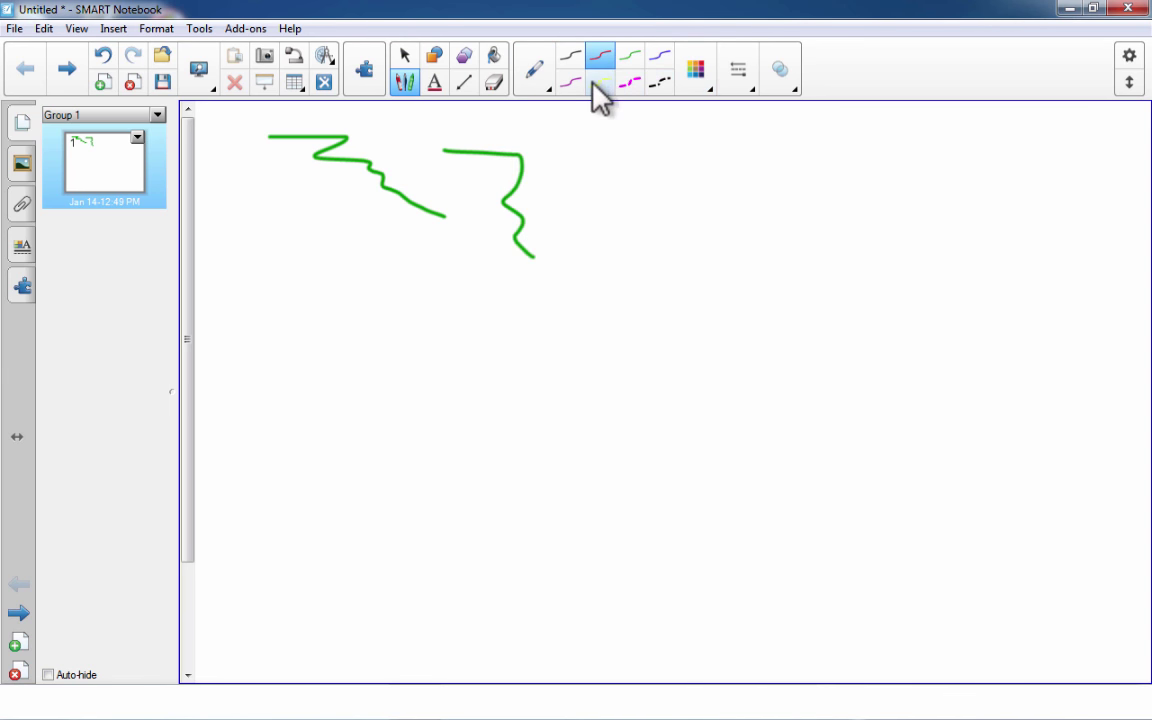
mouse_move(543, 150)
left_mouse_down()
mouse_move(589, 200)
mouse_move(610, 253)
left_mouse_up()
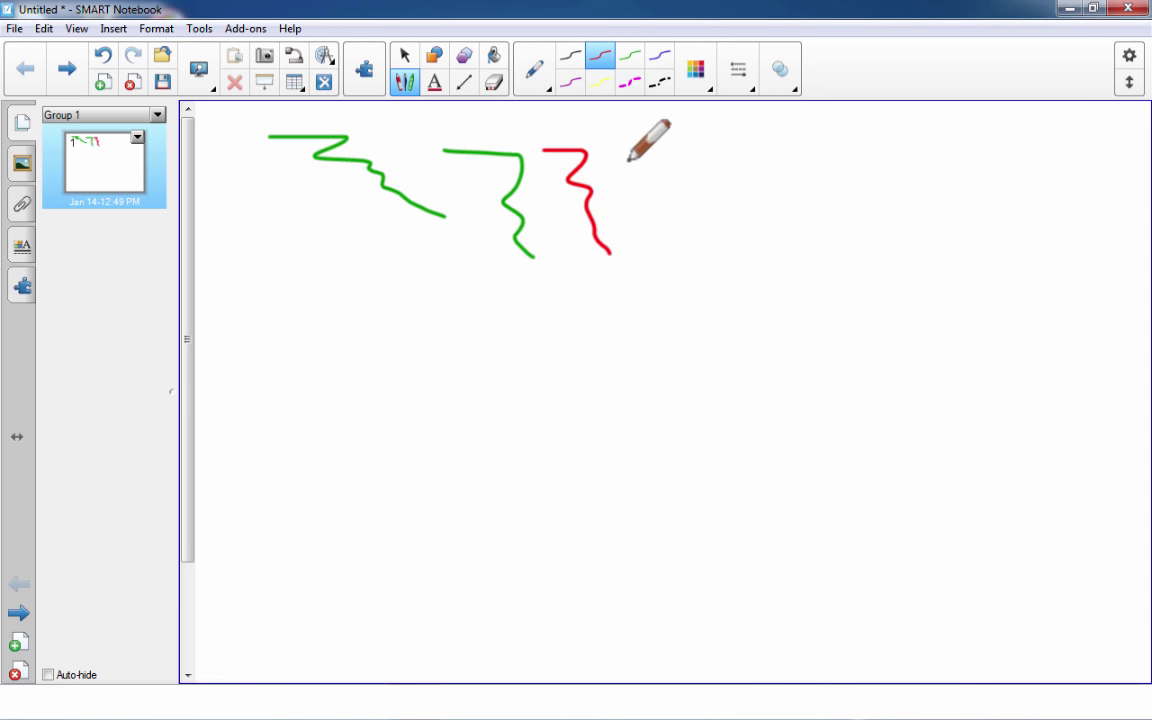
left_click(628, 83)
left_click(631, 57)
left_click(660, 62)
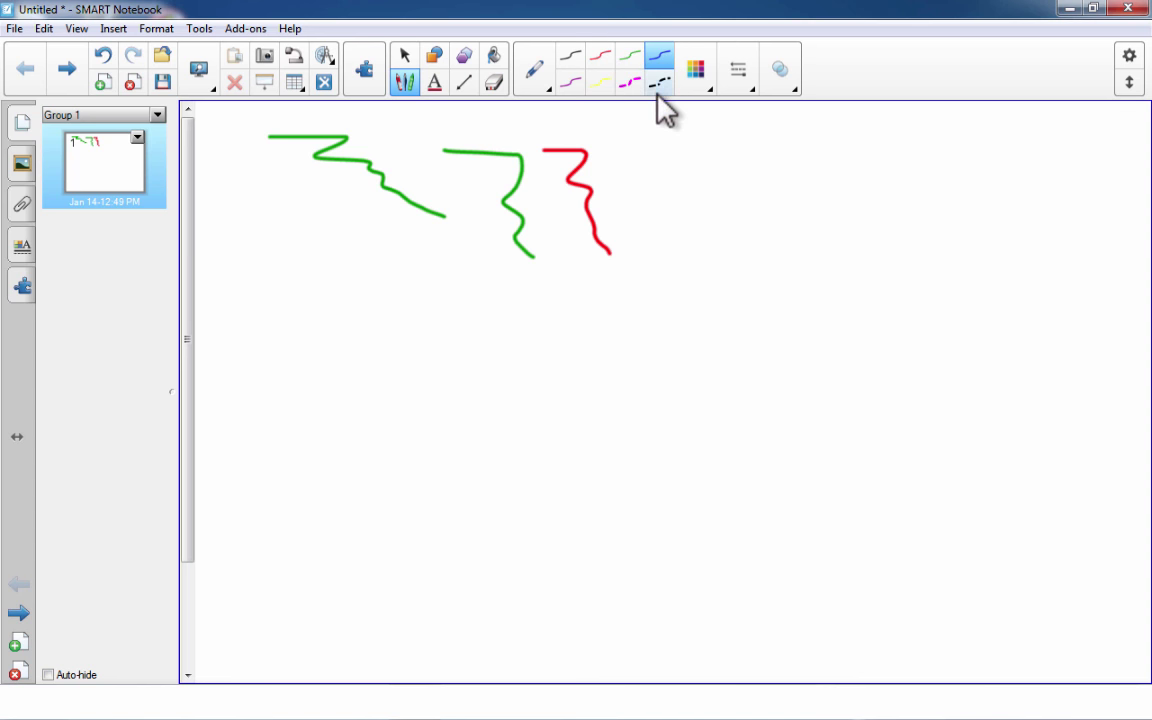
mouse_move(607, 104)
left_mouse_down()
mouse_move(638, 146)
mouse_move(669, 265)
left_mouse_up()
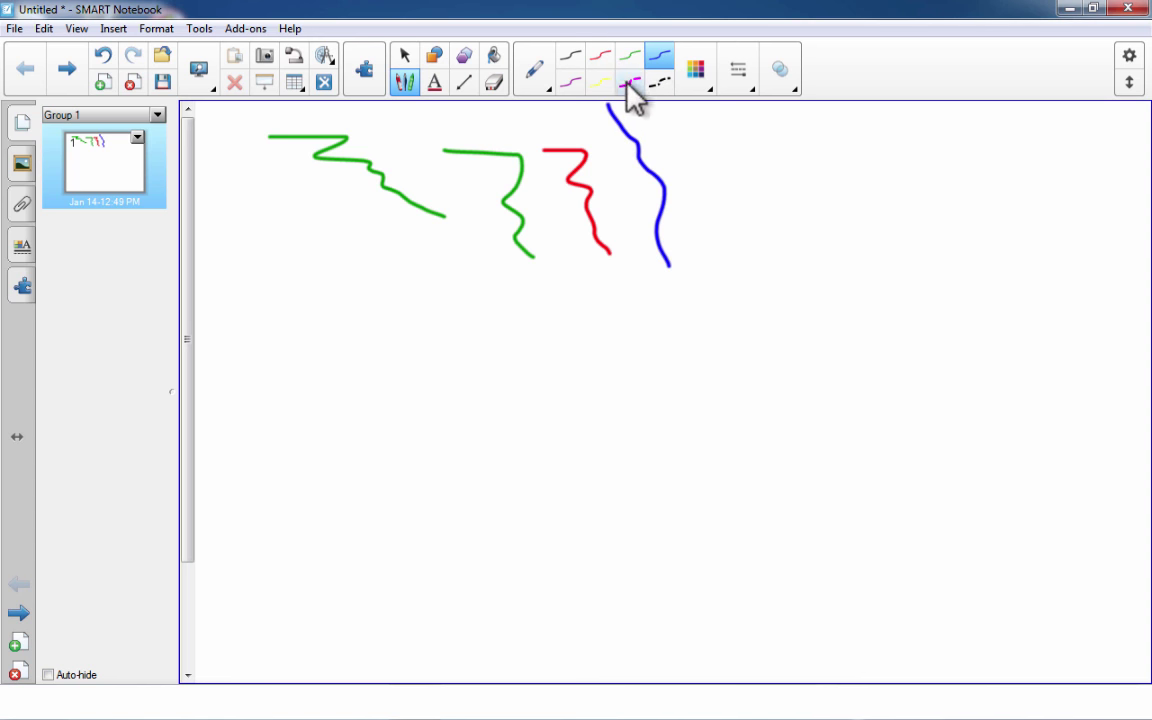
Step: Draw two magenta dashed strokes and one black dash-dot stroke to the right of the blue squiggle
left_click(629, 83)
left_click_drag(663, 152, 762, 316)
left_click_drag(738, 187, 840, 315)
left_click(660, 83)
left_click_drag(756, 150, 922, 283)
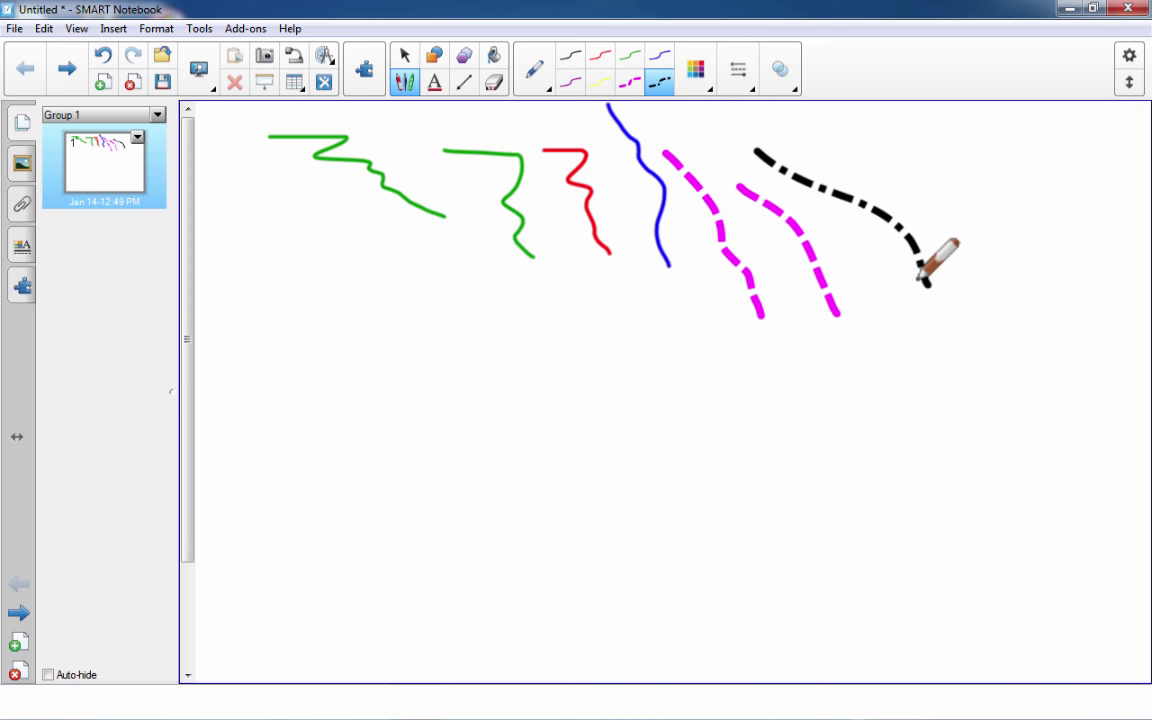
Step: Examine the pen's line colour choices, including the extended basic and custom colours
left_click(705, 84)
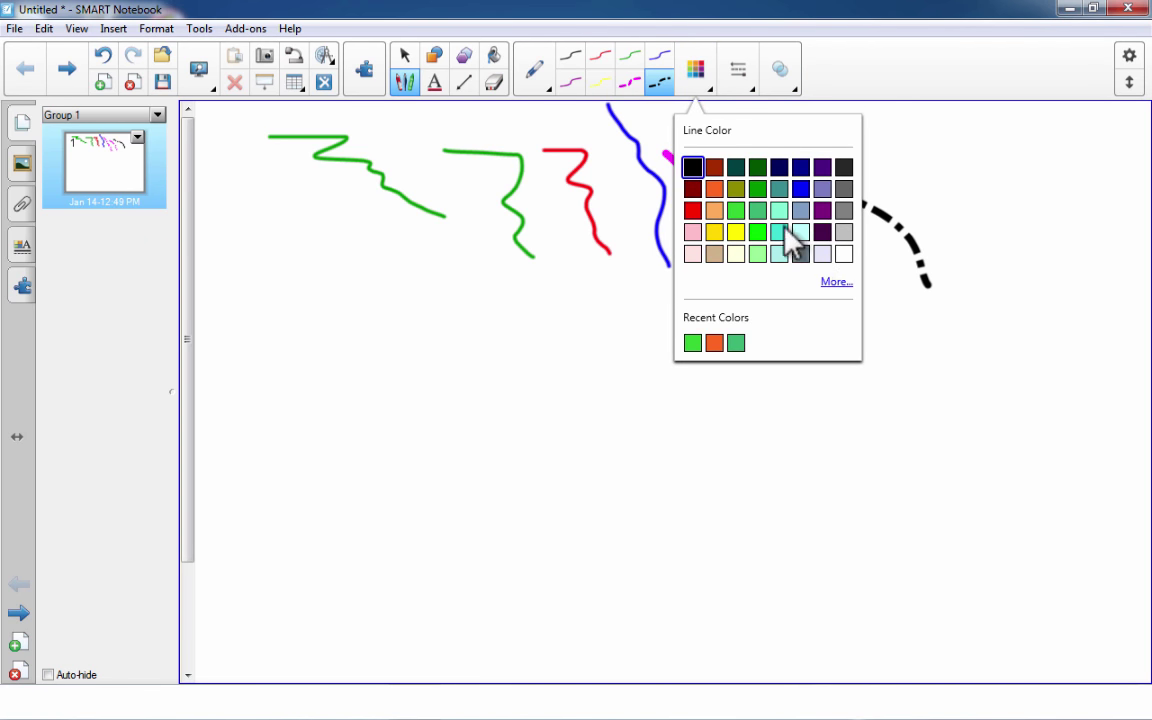
left_click(832, 283)
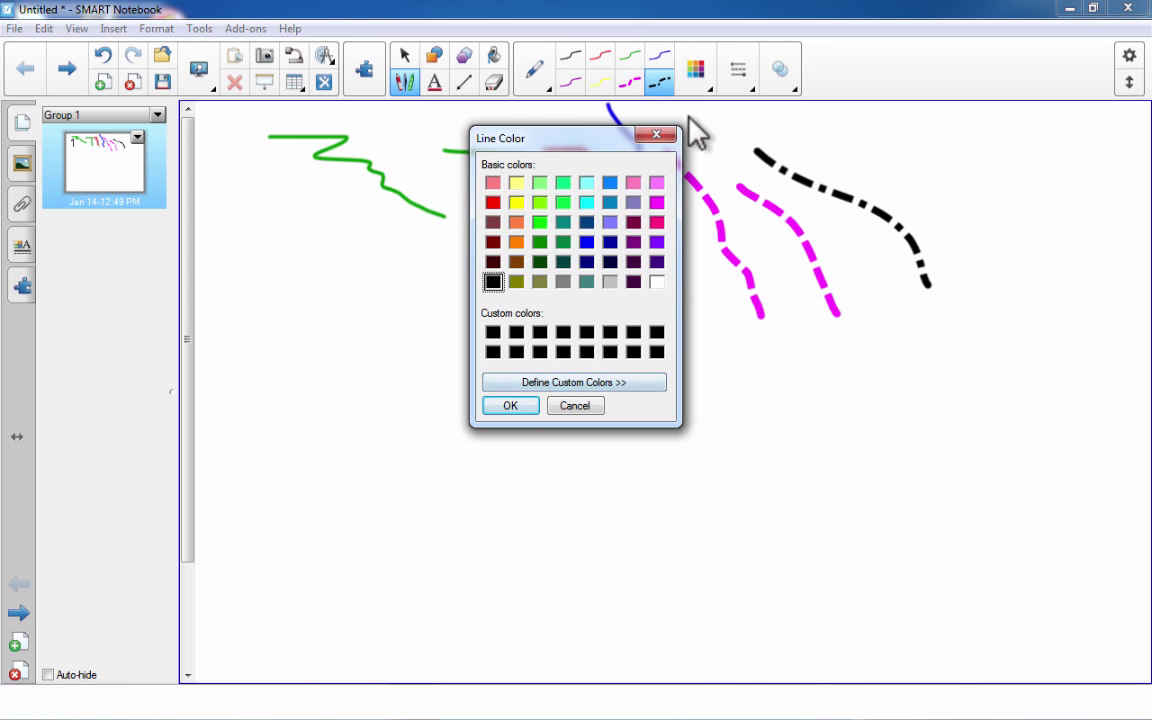
left_click(656, 136)
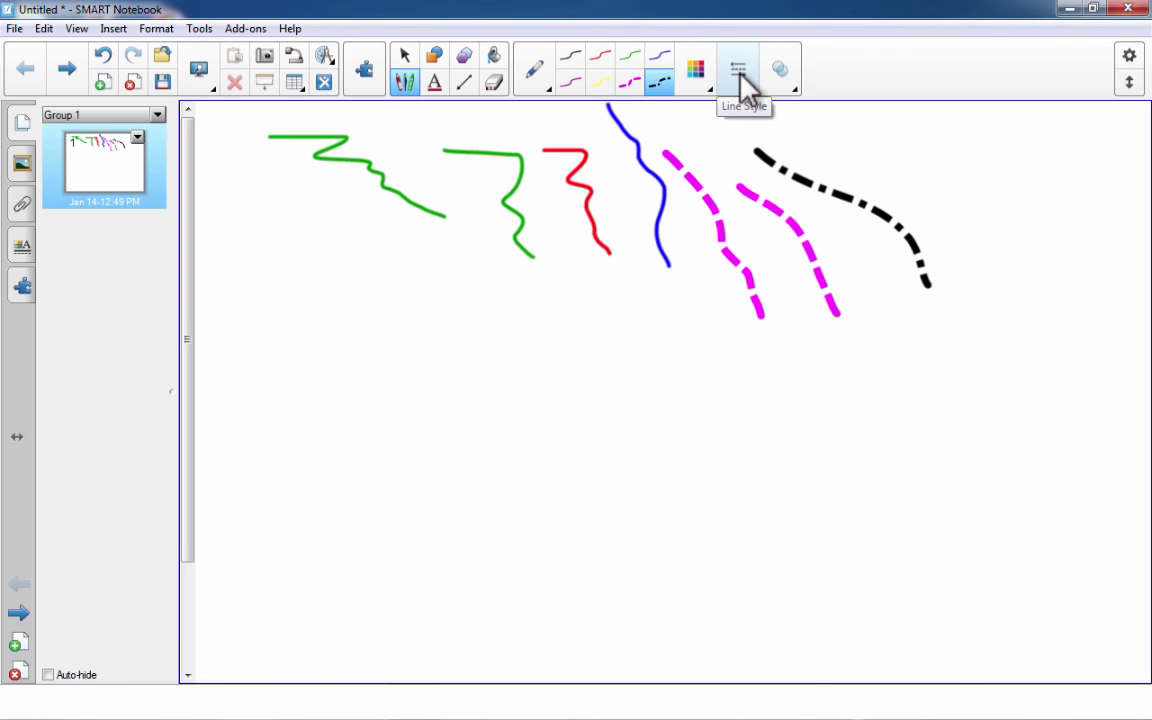
Step: Set the pen to the greatest line thickness and draw a black dash-dot curve in the middle of the page
left_click(740, 76)
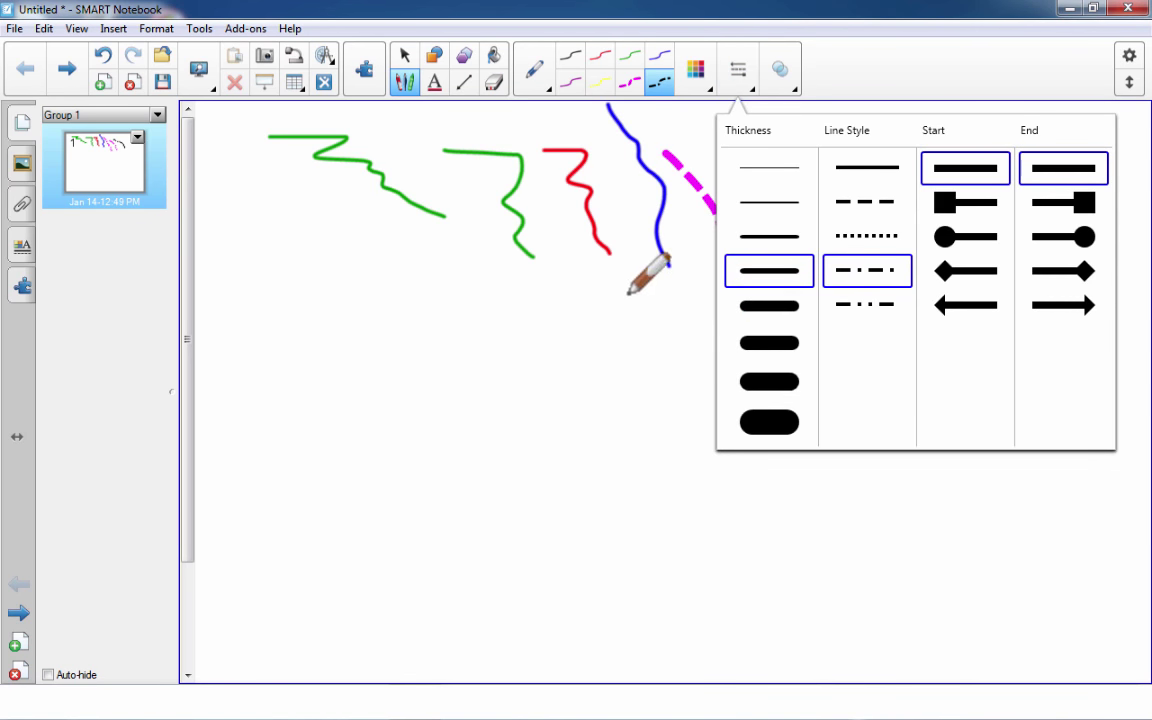
left_click(742, 417)
mouse_move(430, 322)
left_mouse_down()
mouse_move(553, 452)
mouse_move(668, 470)
left_mouse_up()
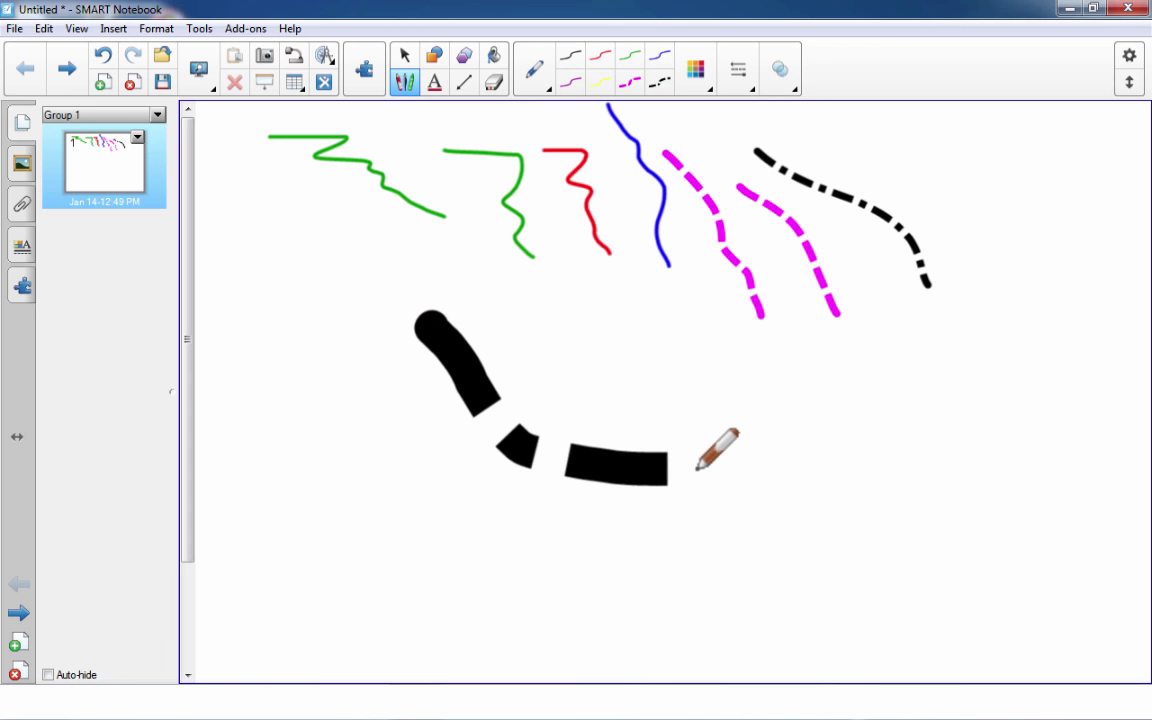
Step: Set the line style to solid with arrowheads at start and end, and draw a thick black double-headed arrow beside the dash-dot curve
left_click(738, 70)
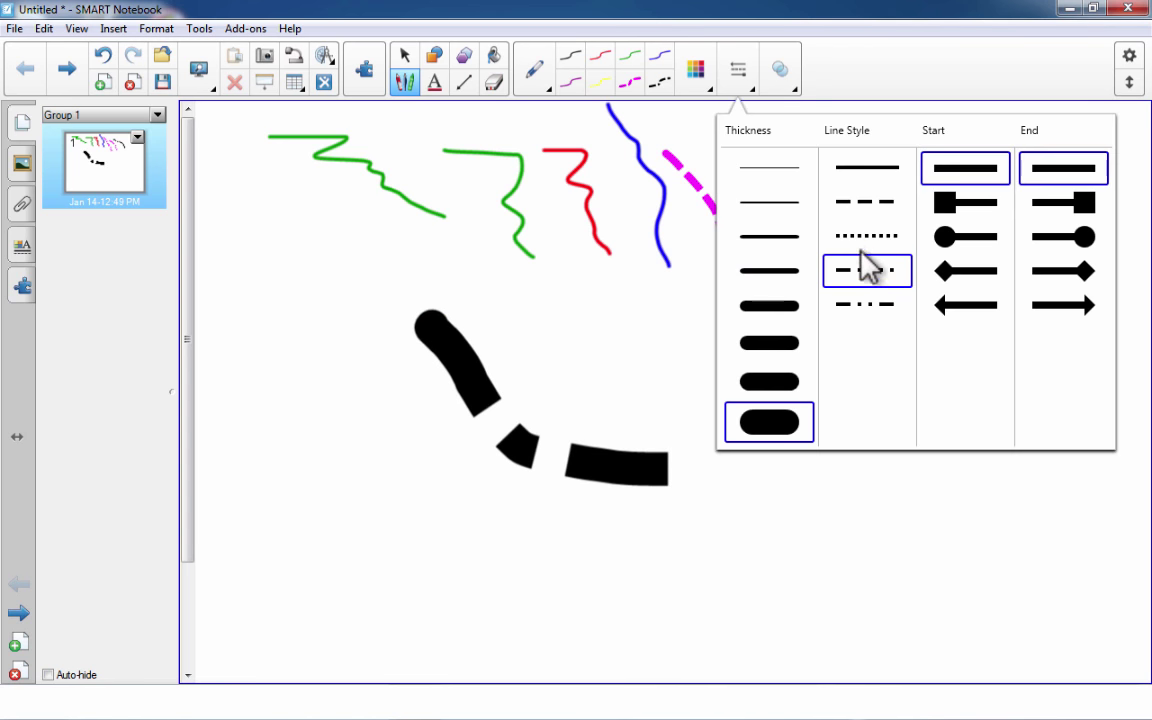
left_click(870, 172)
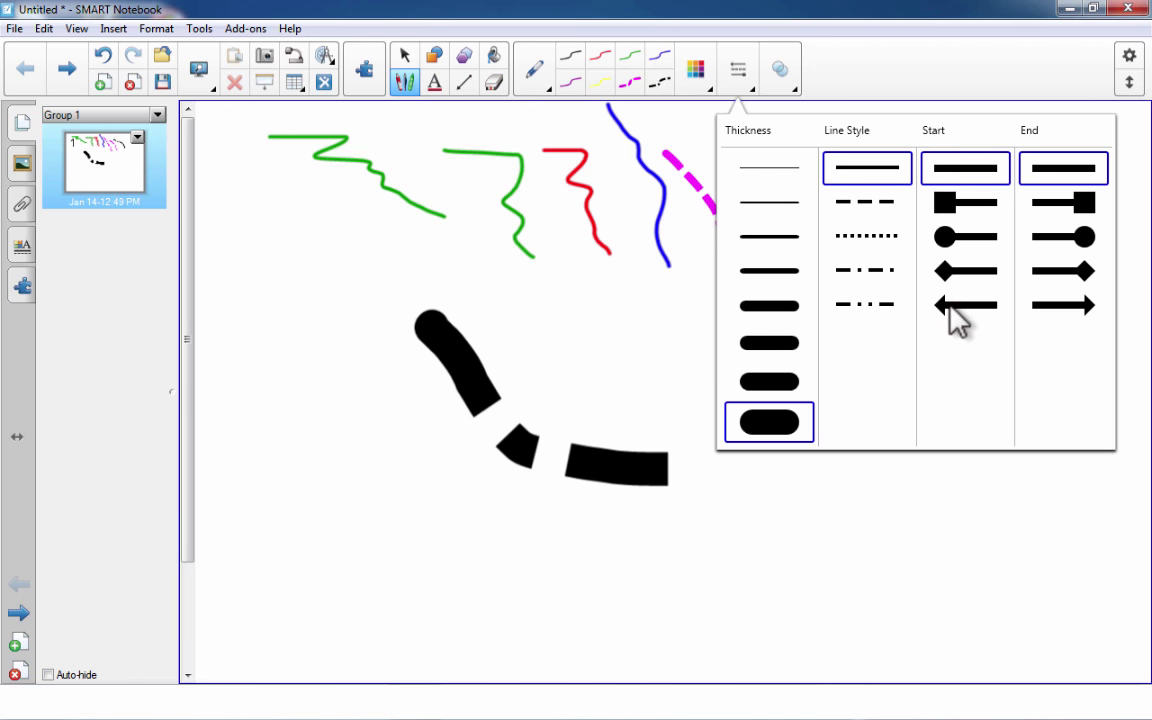
left_click(955, 306)
left_click(1063, 306)
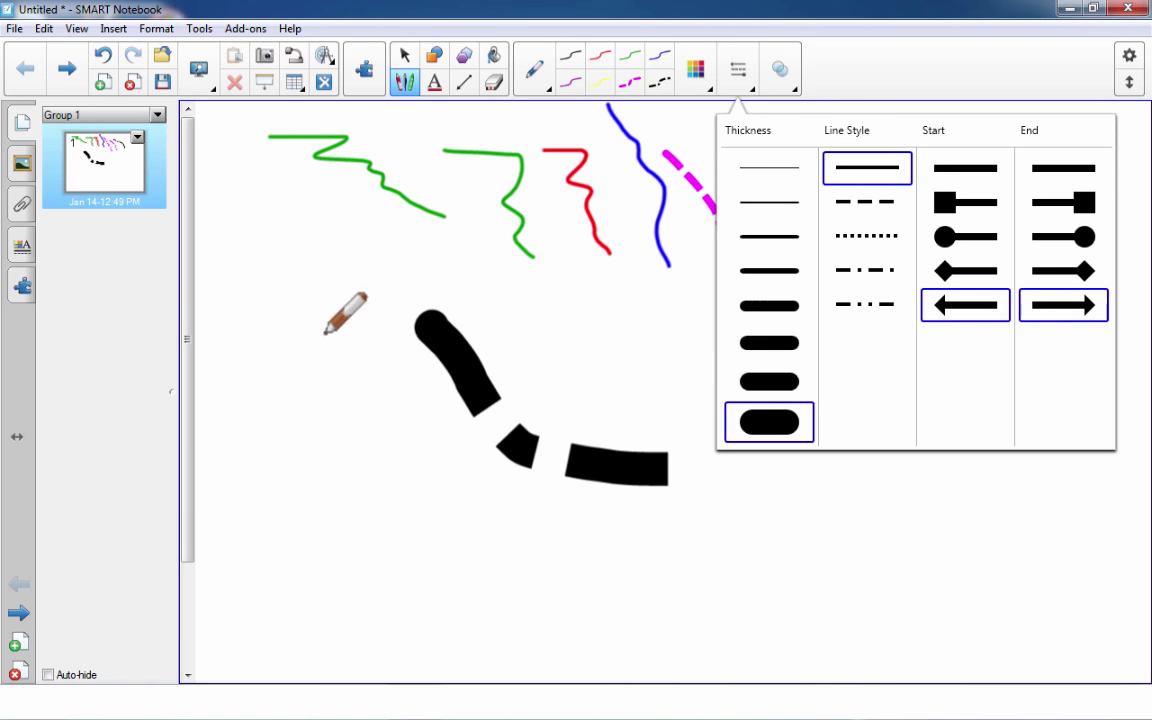
mouse_move(328, 328)
left_mouse_down()
mouse_move(420, 470)
mouse_move(522, 530)
left_mouse_up()
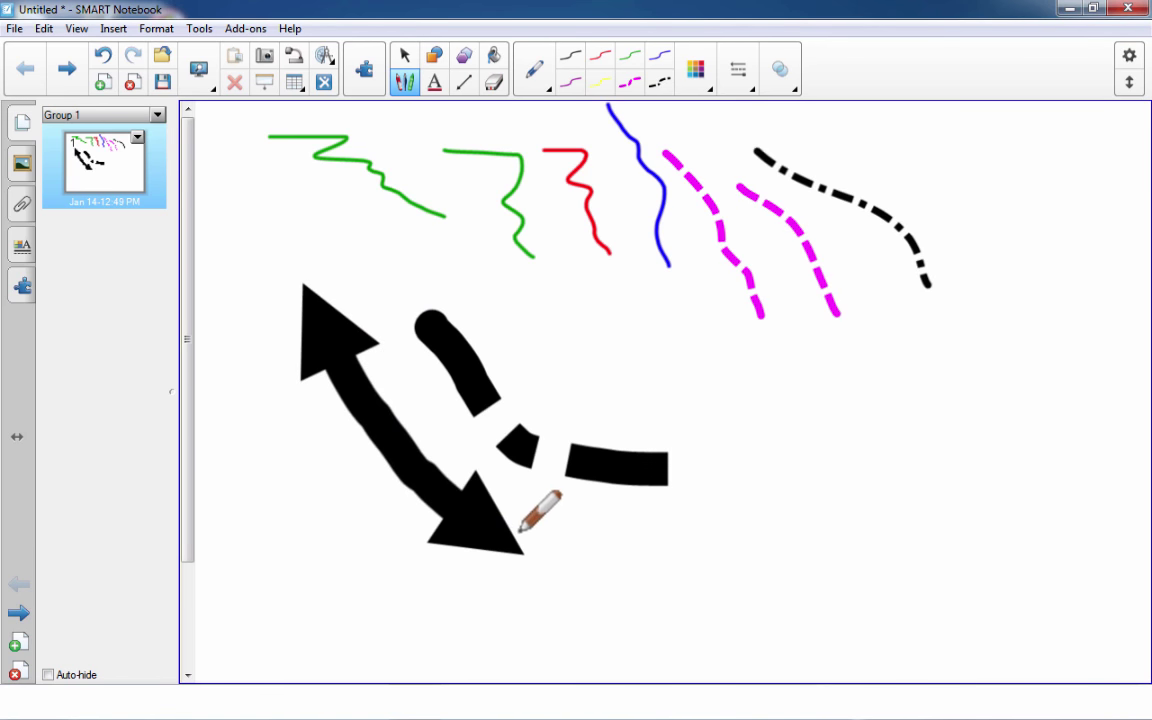
left_click(789, 85)
left_click(750, 89)
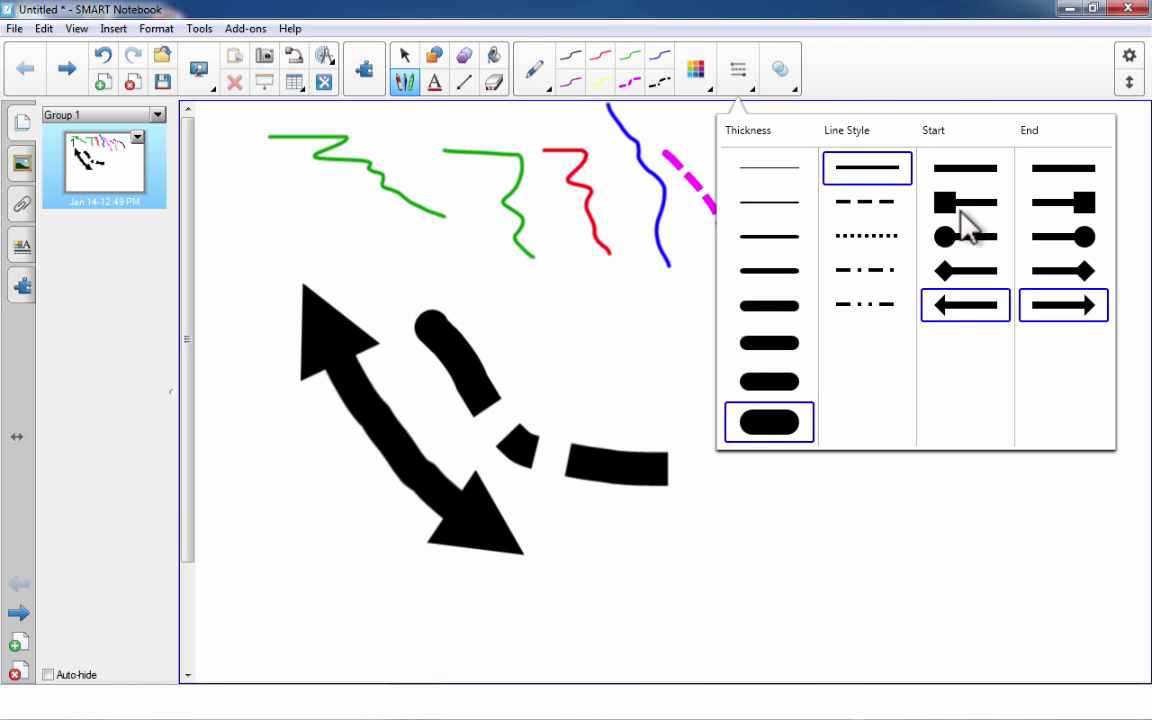
left_click(575, 345)
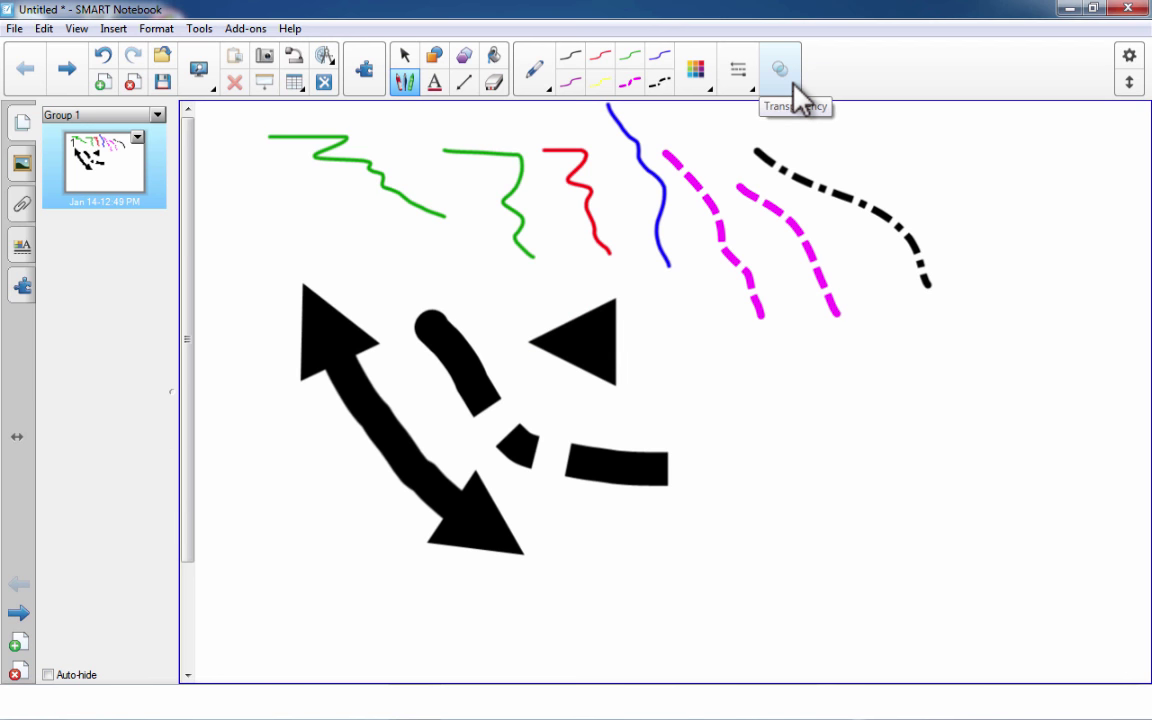
Step: Draw two double-headed arrows near the dash-dot line, one with medium transparency and one with higher transparency
left_click(795, 92)
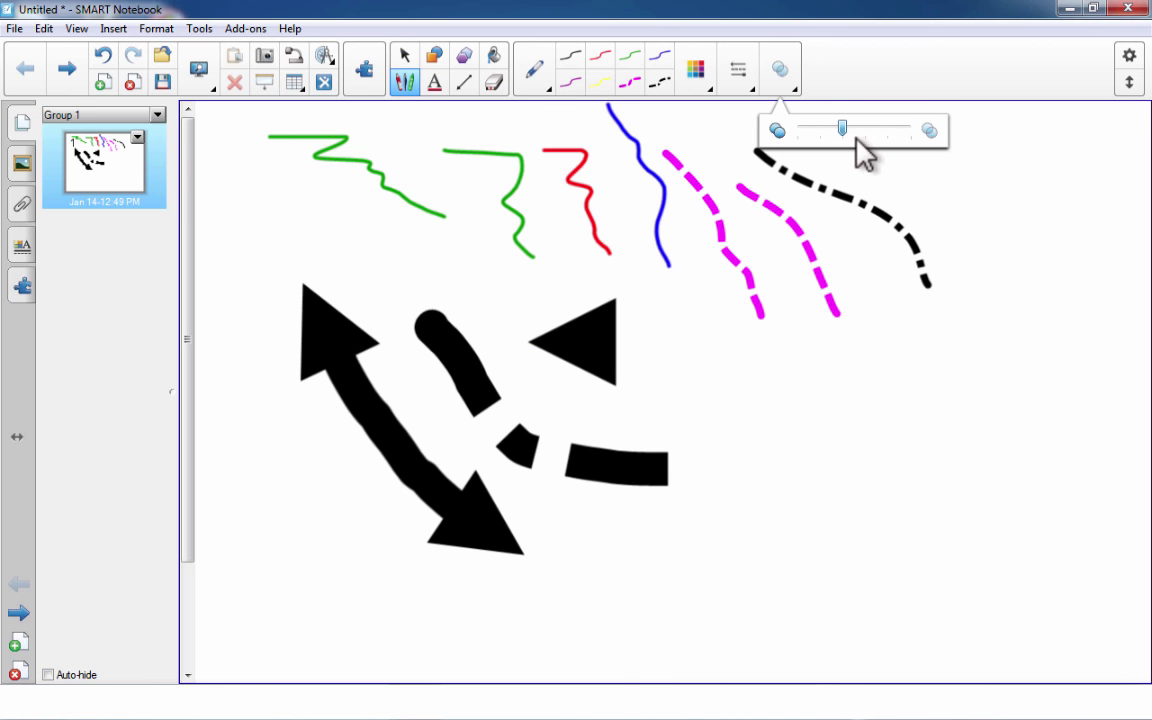
mouse_move(879, 149)
left_mouse_down()
mouse_move(998, 226)
mouse_move(1020, 318)
left_mouse_up()
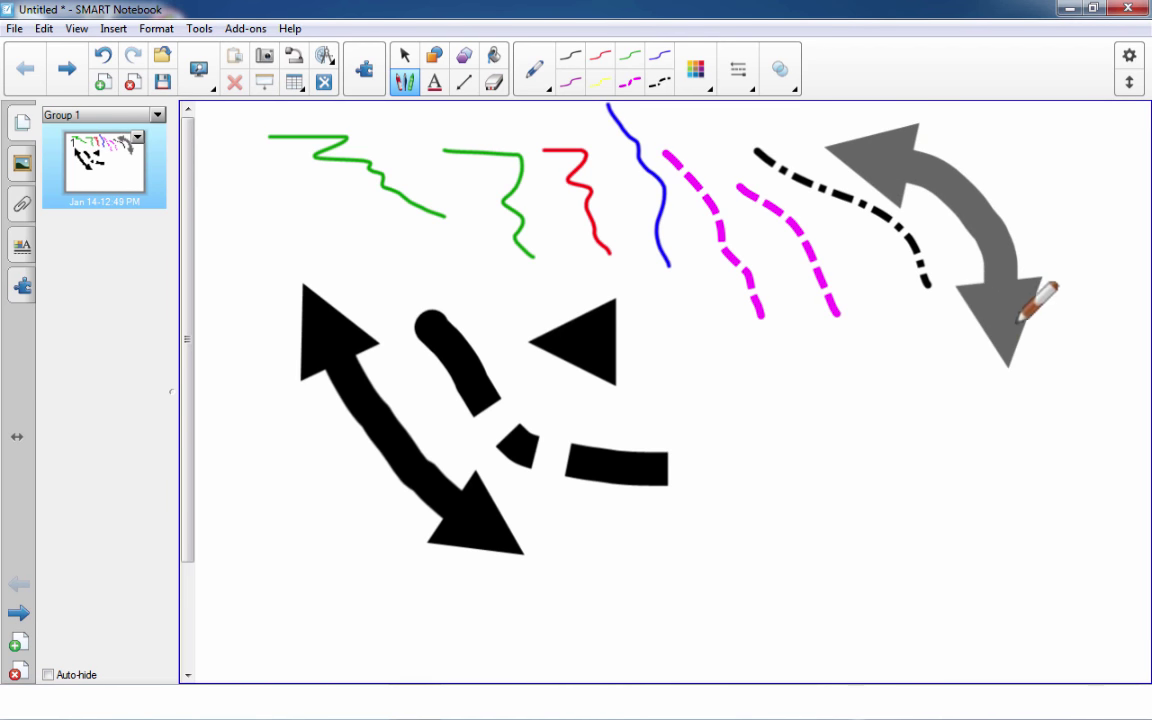
left_click(791, 86)
left_click(894, 129)
left_click_drag(775, 255, 912, 374)
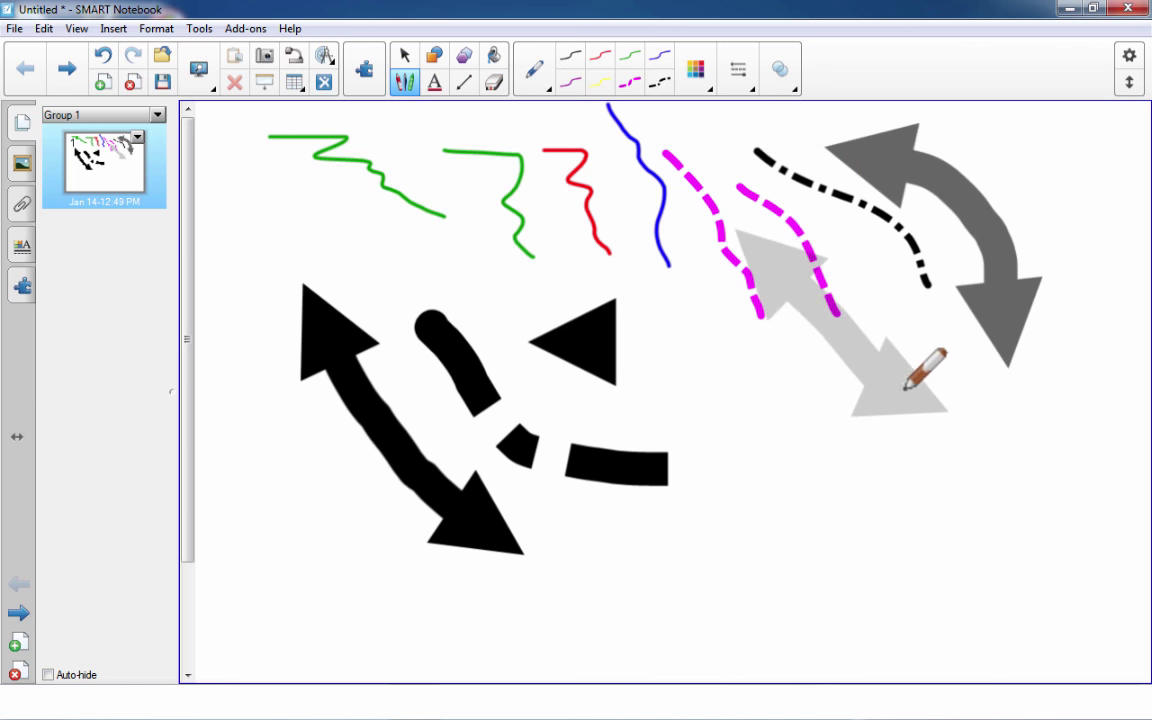
Step: Remove the pen's transparency completely and draw an opaque black double-headed arrow in the middle of the page
left_click(780, 70)
left_click_drag(888, 129, 782, 134)
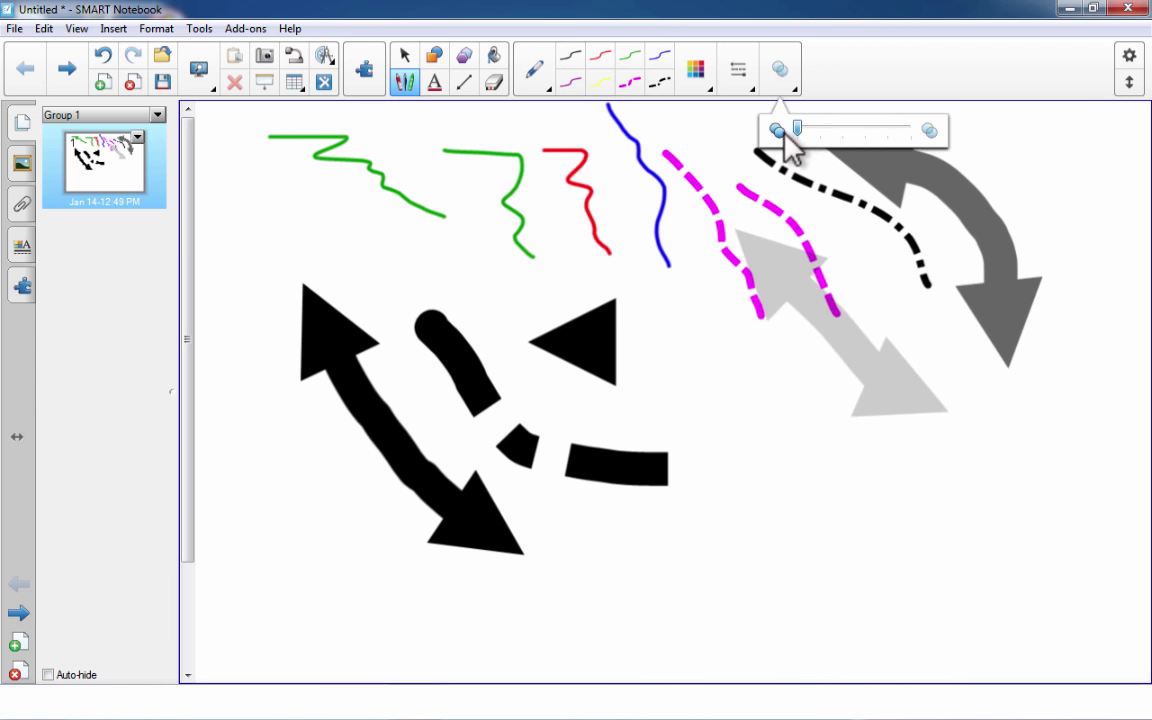
mouse_move(600, 300)
left_mouse_down()
mouse_move(632, 298)
mouse_move(771, 371)
mouse_move(845, 392)
left_mouse_up()
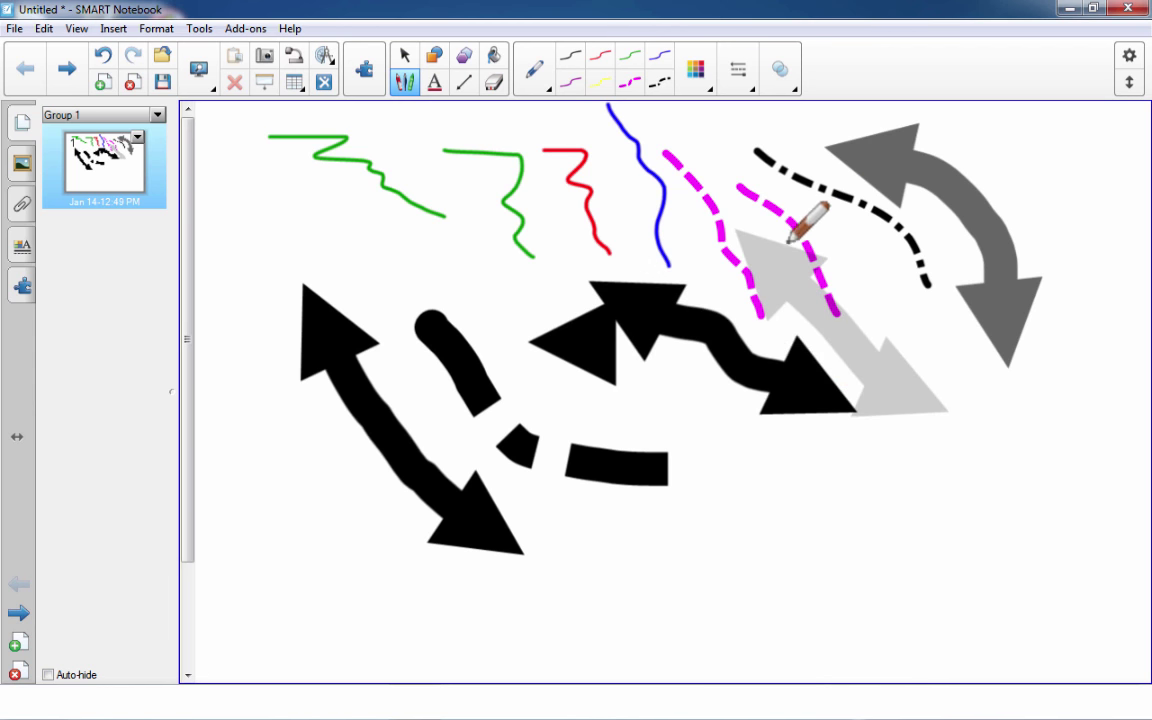
Step: Undo all the thick strokes and arrows drawn after the thinner black dash-dot line
left_click(113, 57)
left_click(113, 57)
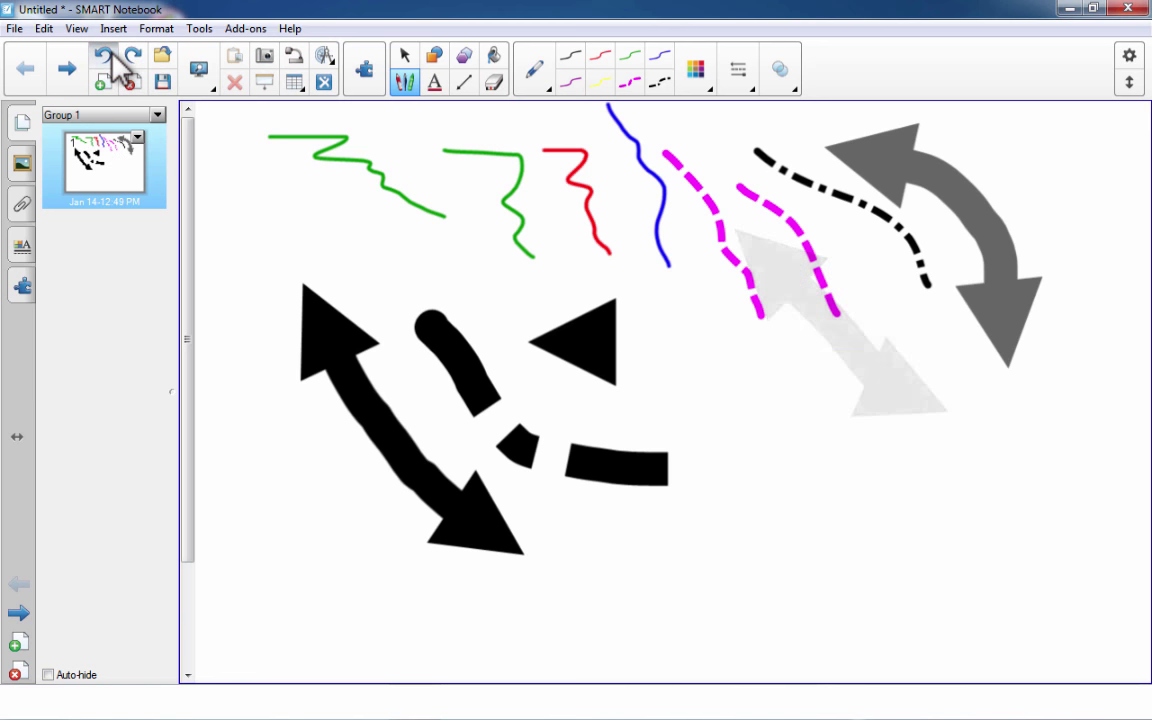
left_click(113, 57)
left_click(113, 57)
left_click(113, 57)
left_click(113, 57)
left_click(113, 57)
left_click(113, 57)
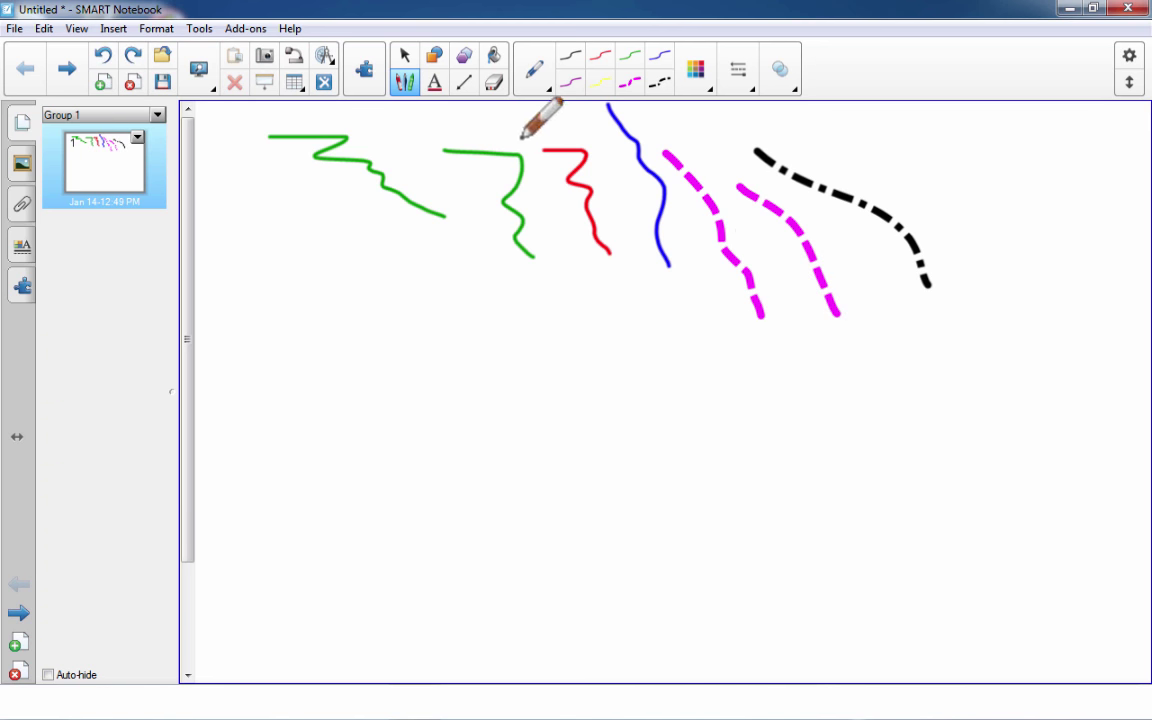
Step: Draw a long looping blue stroke across the middle of the page with the Calligraphic Pen
left_click(543, 92)
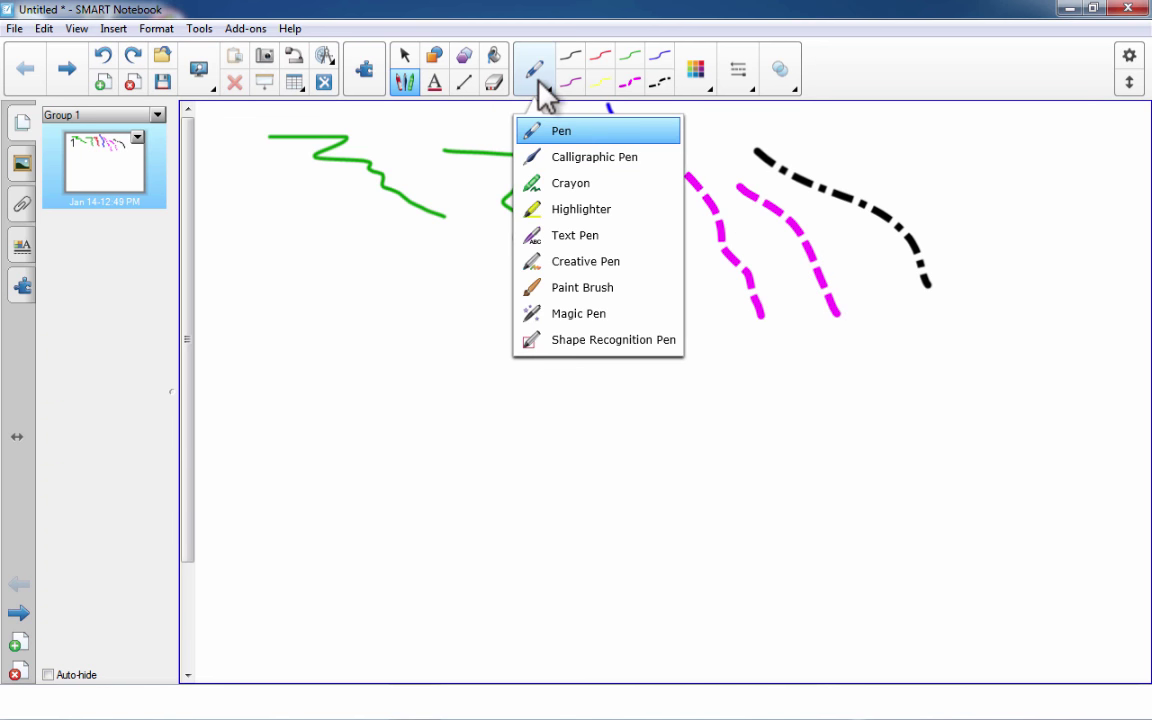
left_click(575, 165)
mouse_move(340, 305)
left_mouse_down()
mouse_move(401, 311)
mouse_move(607, 412)
mouse_move(709, 383)
mouse_move(674, 450)
mouse_move(779, 501)
mouse_move(877, 378)
mouse_move(915, 470)
left_mouse_up()
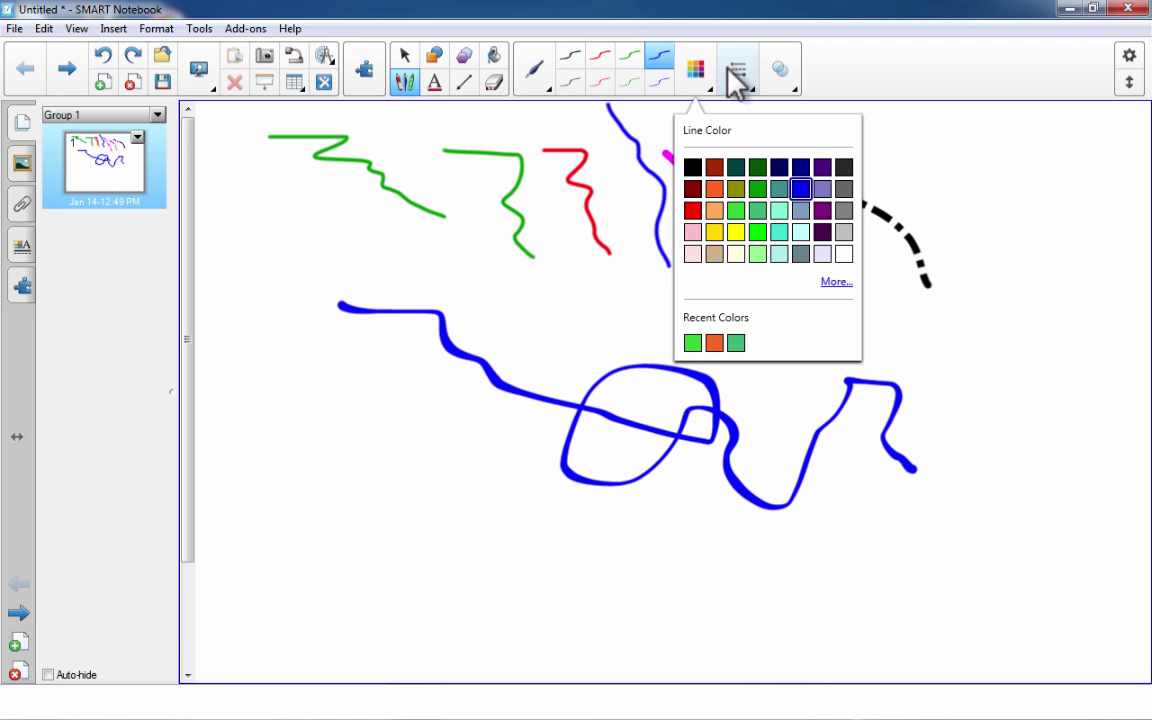
mouse_move(765, 68)
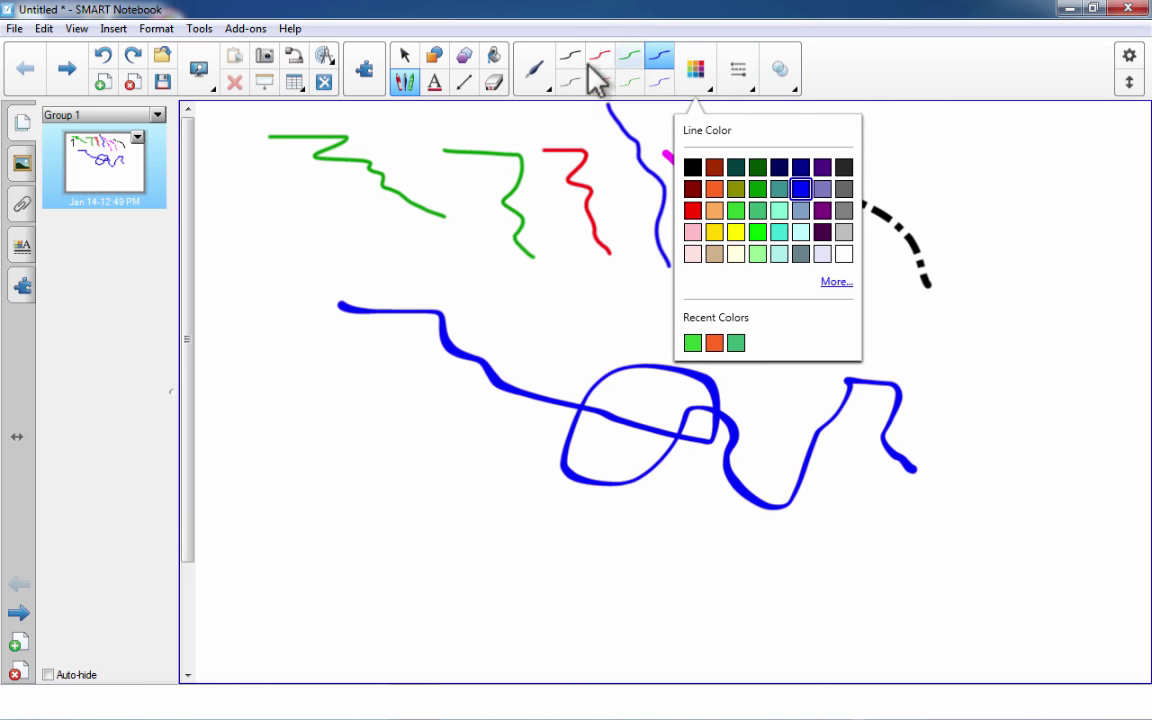
Step: Draw a black zigzag and a short orange stroke around the start of the calligraphic line with the Crayon
left_click(534, 69)
left_click(527, 175)
mouse_move(302, 240)
left_mouse_down()
mouse_move(285, 334)
mouse_move(332, 362)
mouse_move(370, 415)
mouse_move(290, 360)
mouse_move(324, 319)
mouse_move(298, 245)
left_mouse_up()
left_click(600, 83)
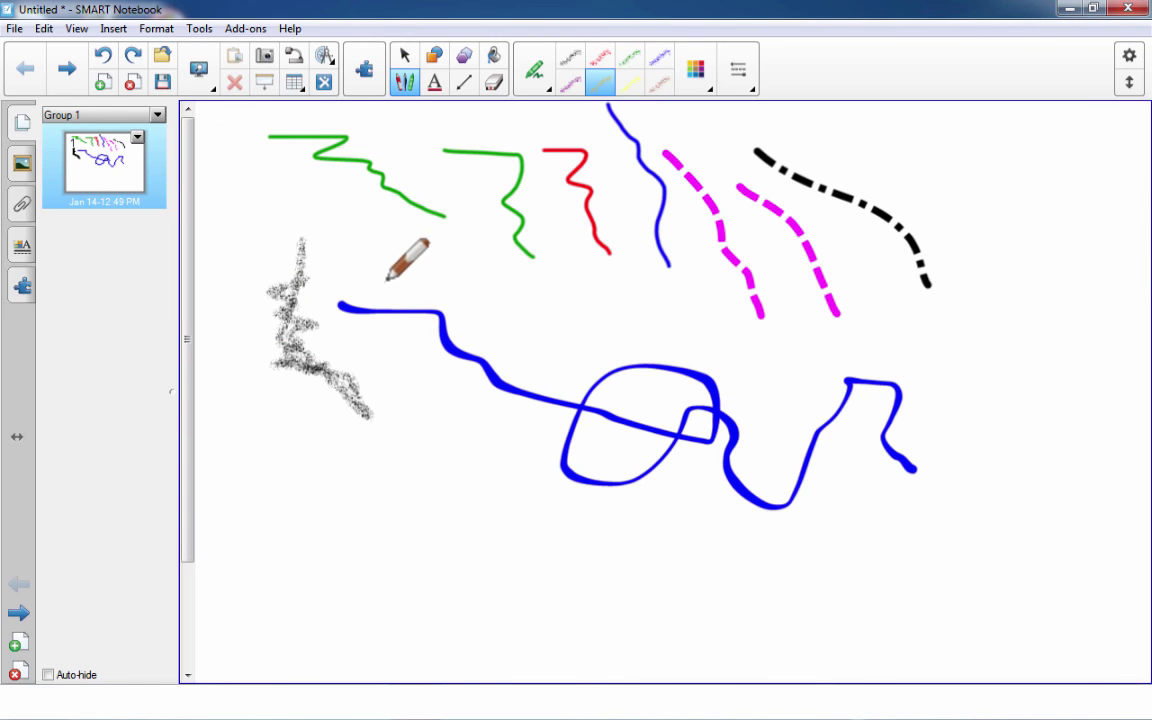
mouse_move(385, 280)
left_mouse_down()
mouse_move(522, 300)
mouse_move(545, 320)
left_mouse_up()
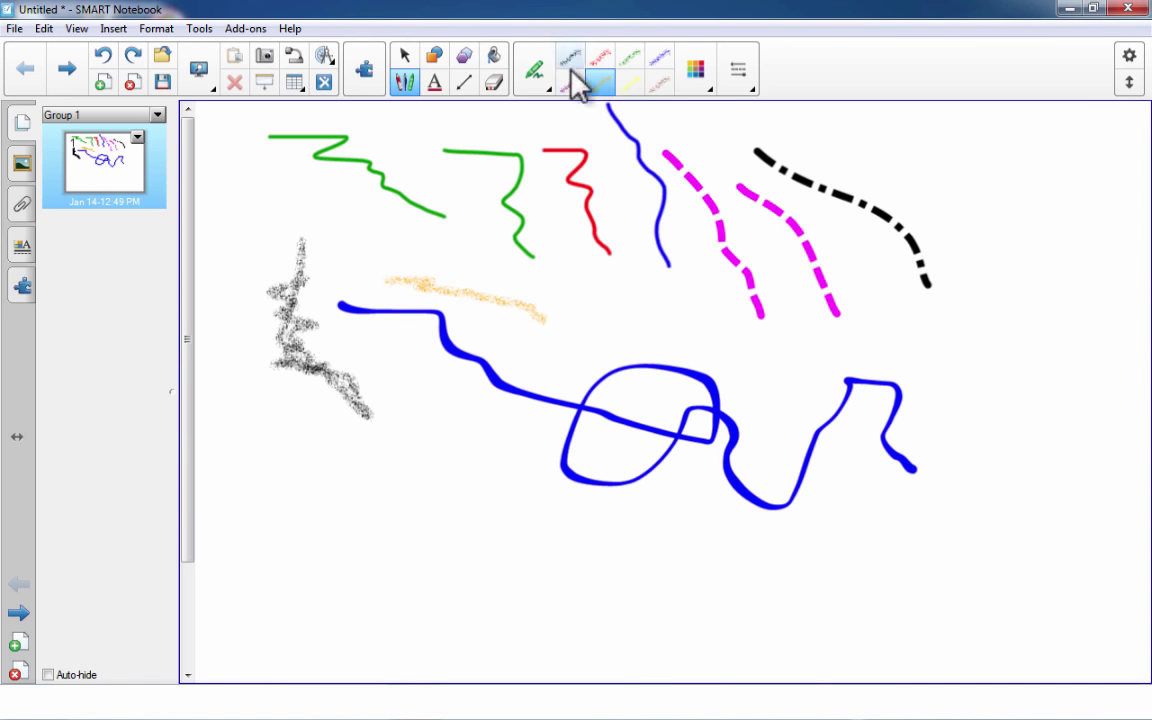
Step: Draw a short yellow Highlighter stroke between the red squiggle and the calligraphic loop
left_click(534, 69)
left_click(586, 210)
mouse_move(688, 283)
left_mouse_down()
mouse_move(570, 285)
mouse_move(656, 303)
mouse_move(648, 316)
left_mouse_up()
Step: Handwrite the word Hello in blue with the Calligraphic Pen below the black crayon zigzag
left_click(537, 72)
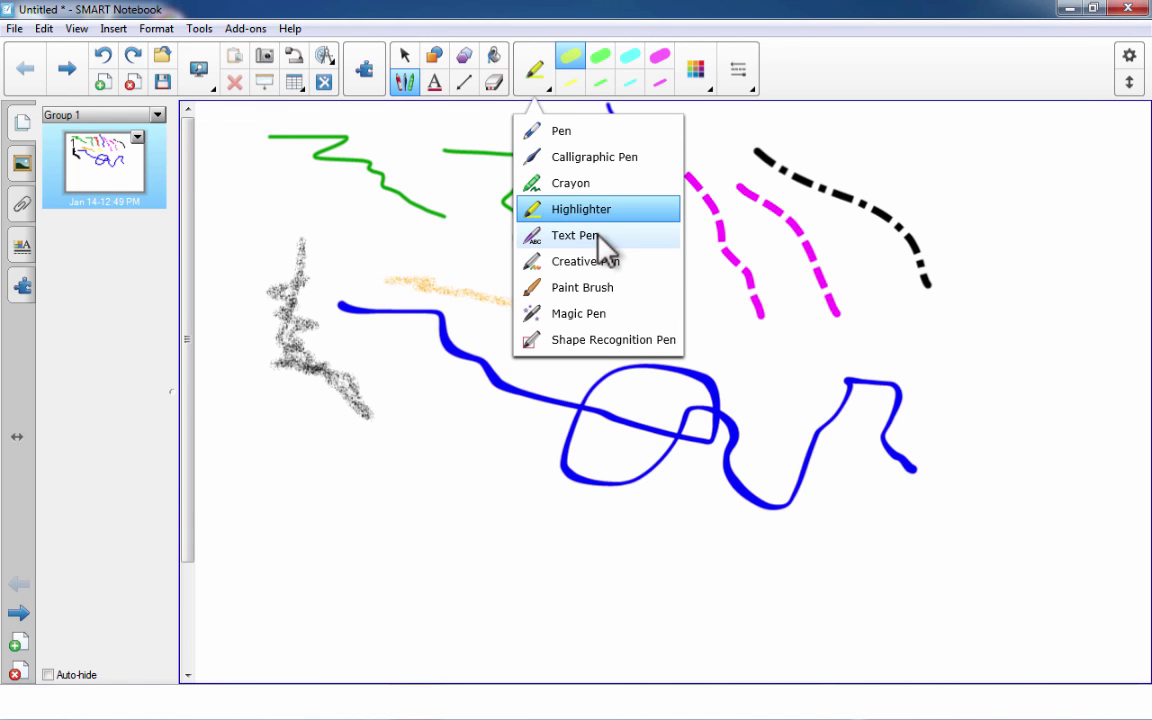
left_click(556, 161)
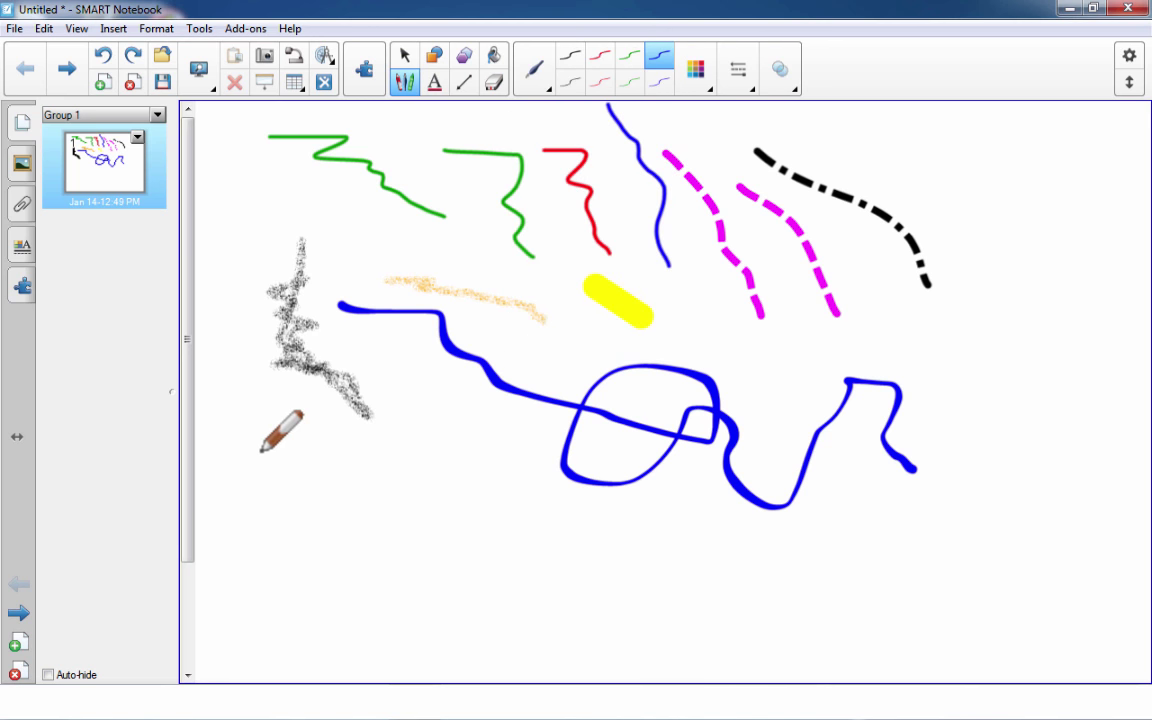
left_click_drag(261, 467, 266, 545)
mouse_move(301, 466)
left_mouse_down()
mouse_move(306, 545)
mouse_move(304, 510)
mouse_move(330, 506)
mouse_move(368, 530)
left_mouse_up()
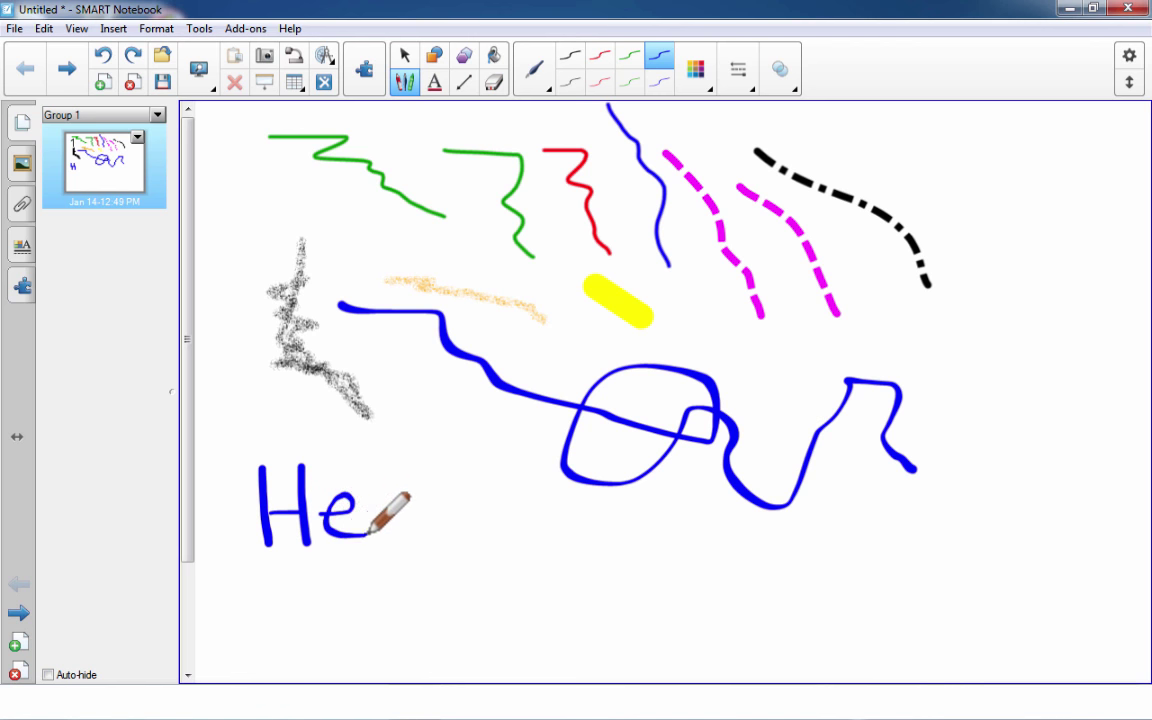
mouse_move(381, 463)
left_mouse_down()
mouse_move(390, 540)
mouse_move(474, 508)
mouse_move(470, 498)
left_mouse_up()
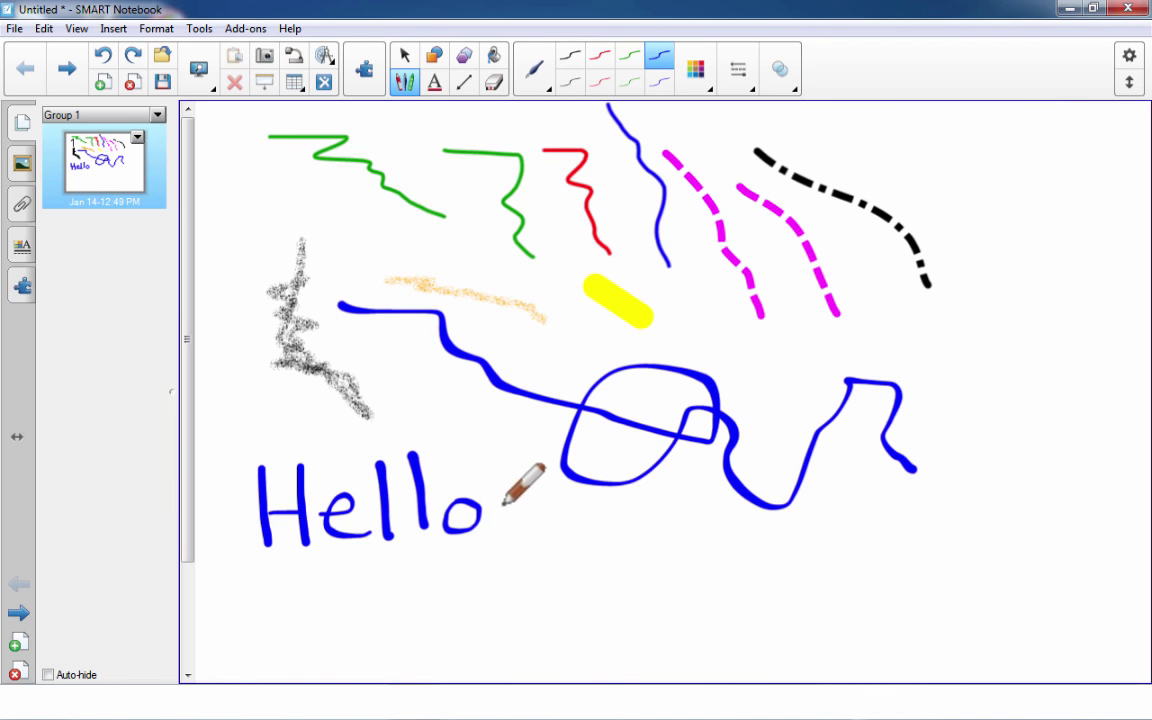
Step: Select the first green, red, blue, magenta dashed and black dash-dot strokes one after another as separate objects
left_click(405, 58)
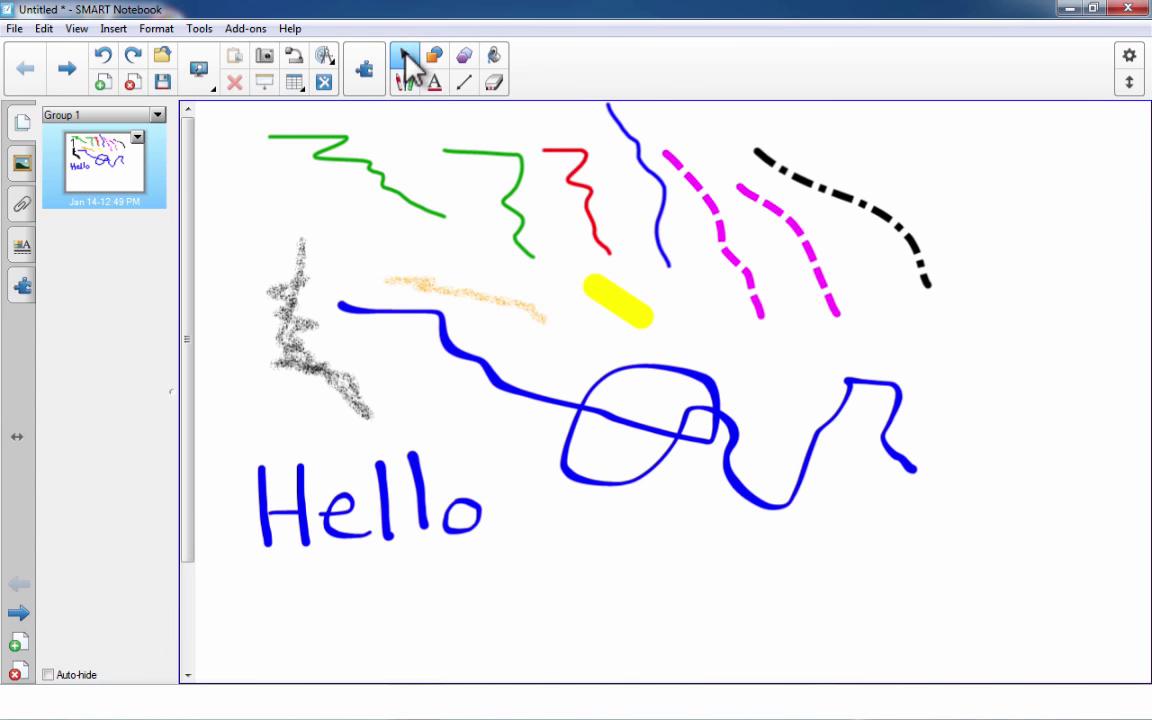
left_click(390, 185)
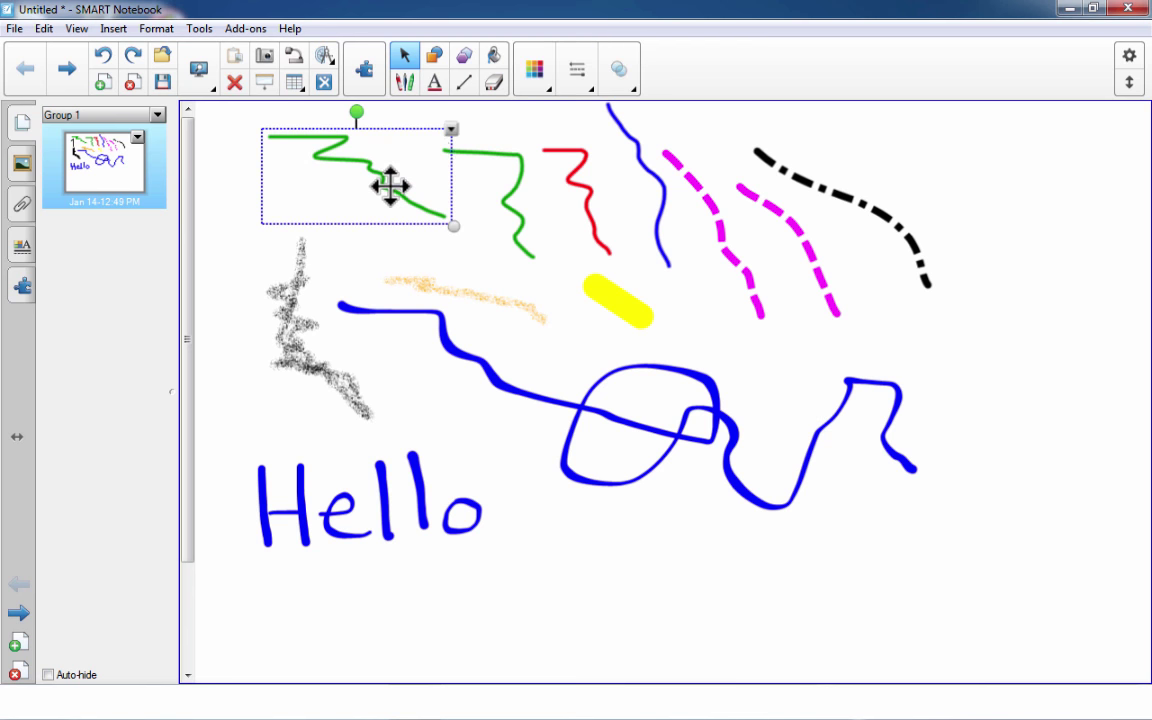
left_click(589, 186)
left_click(663, 193)
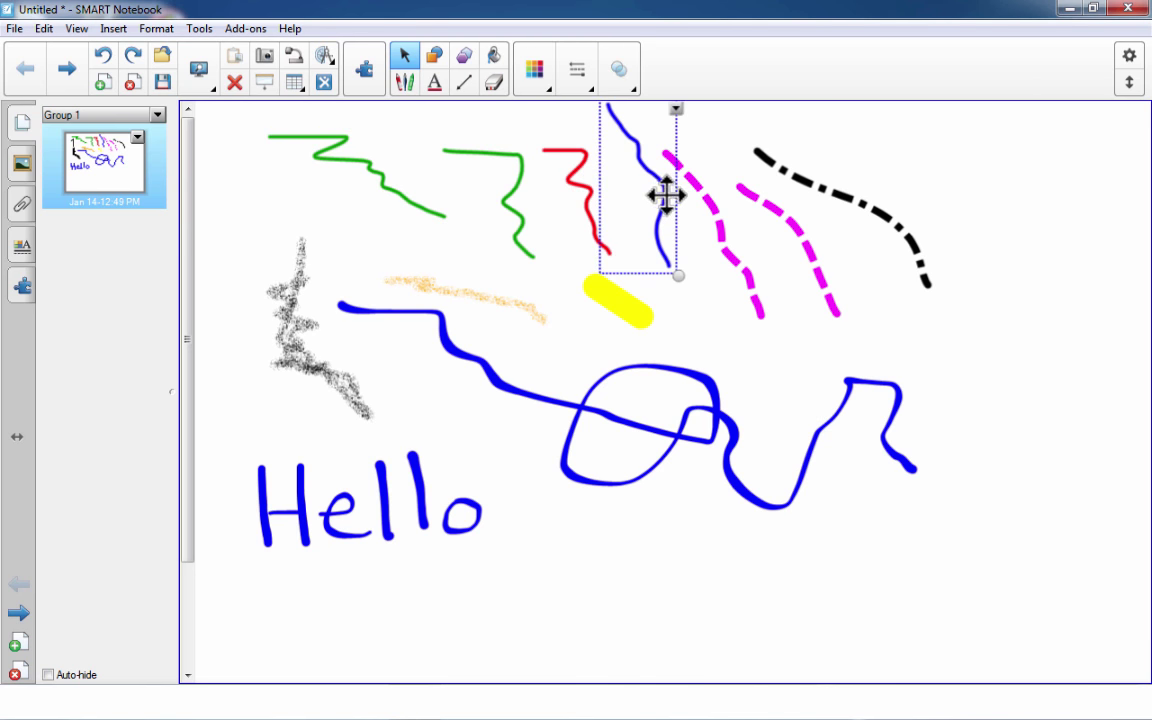
left_click(710, 195)
left_click(900, 232)
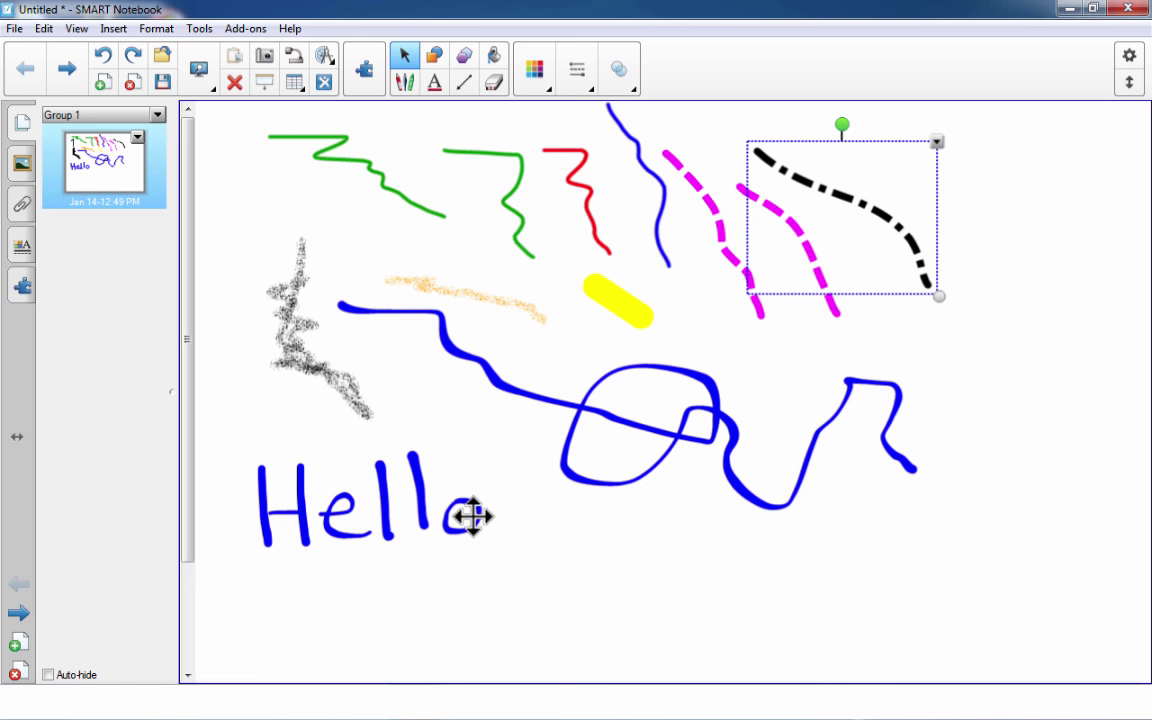
Step: Move the handwritten Hello slightly down and convert it to text with the Recognize "Hello" option
left_click(406, 62)
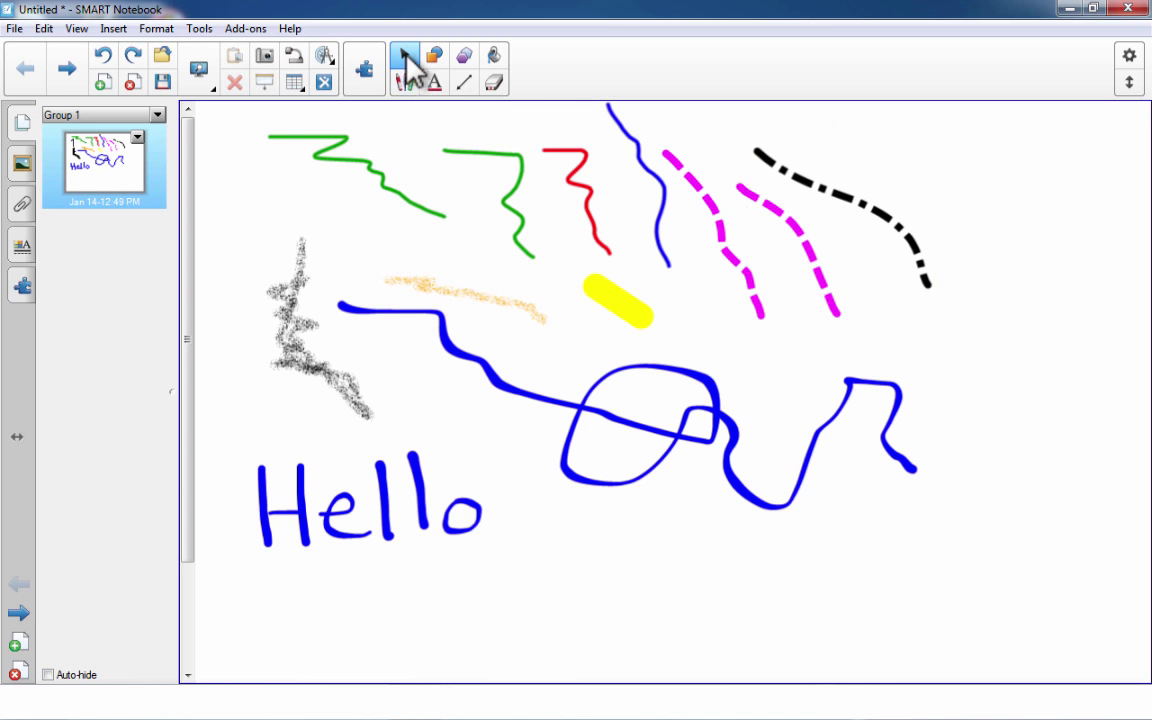
left_click(383, 513)
left_click_drag(381, 515, 381, 550)
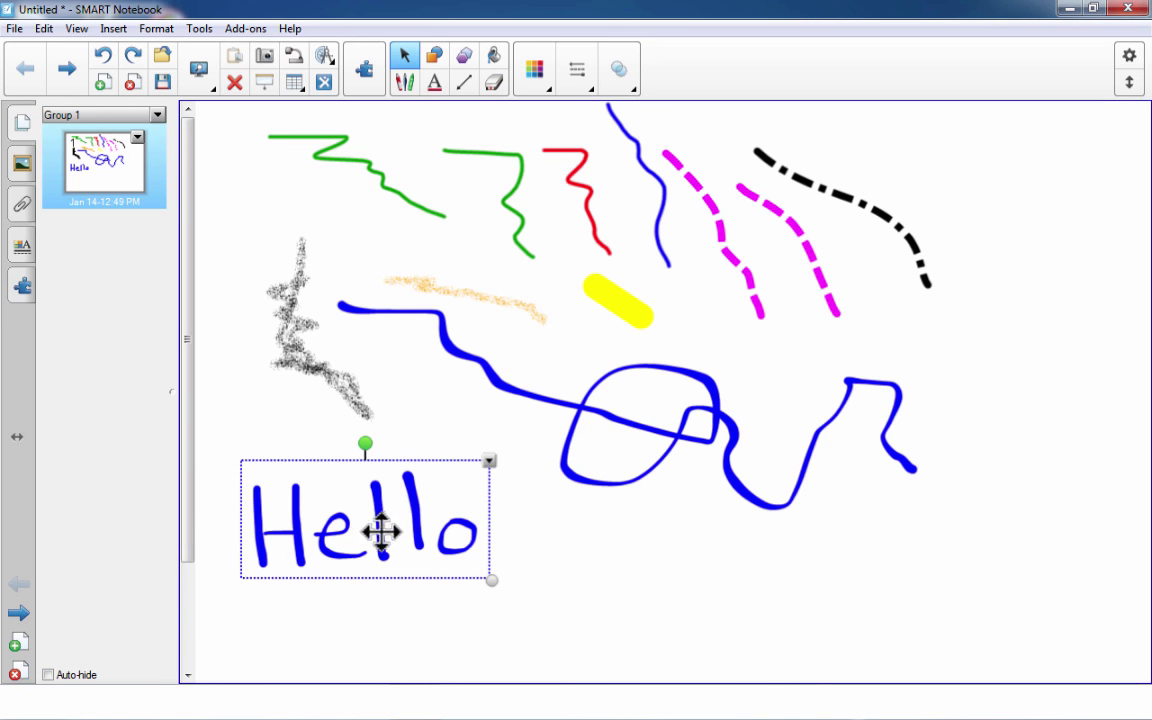
left_click(489, 463)
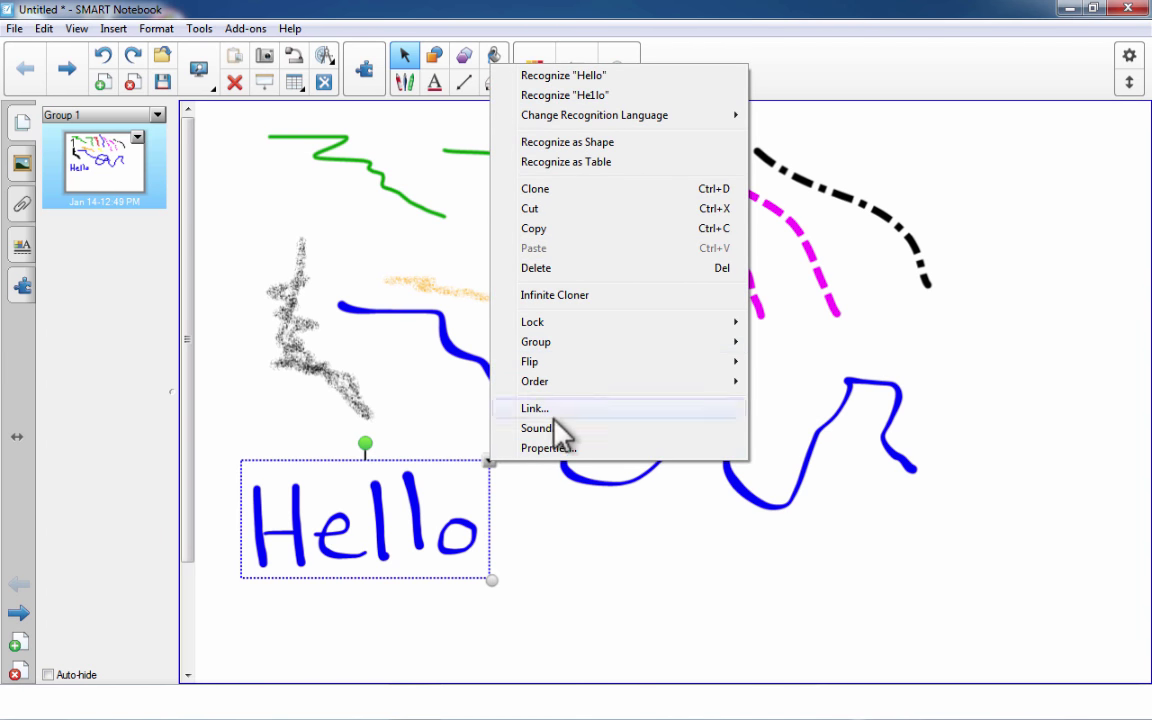
left_click(598, 77)
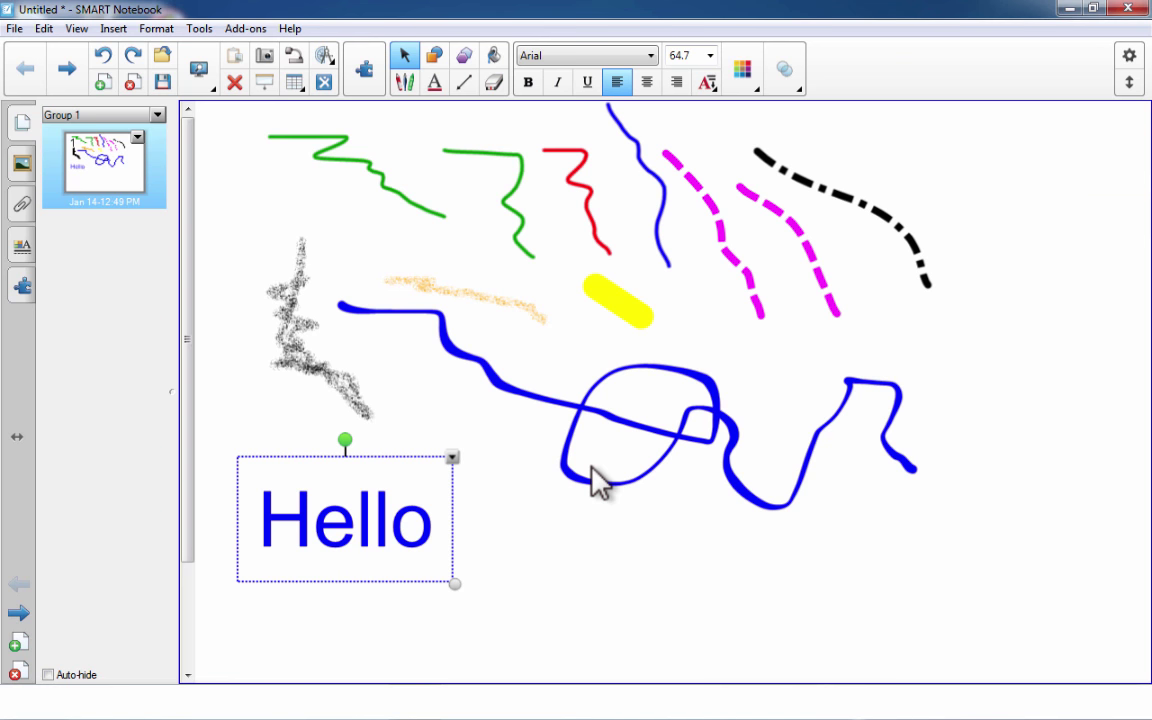
Step: Delete the second l in the converted Hello text and retype it
left_click(388, 519)
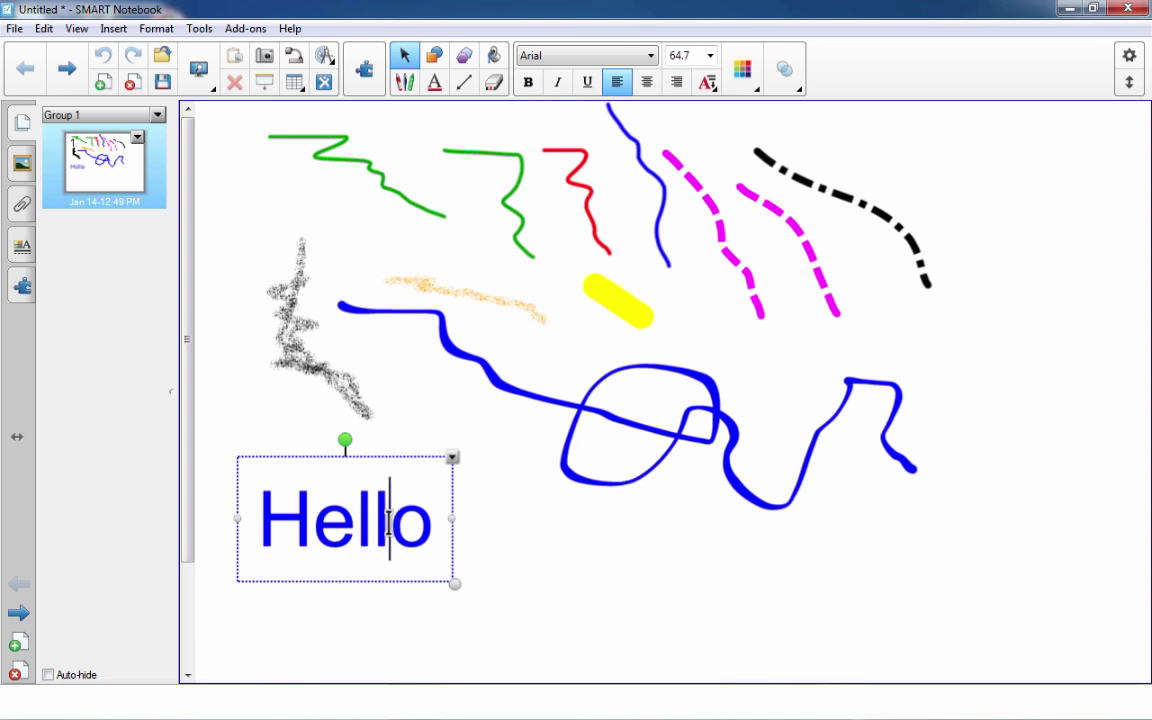
key("Right")
key("Left")
key("BackSpace")
type("l")
left_click(435, 618)
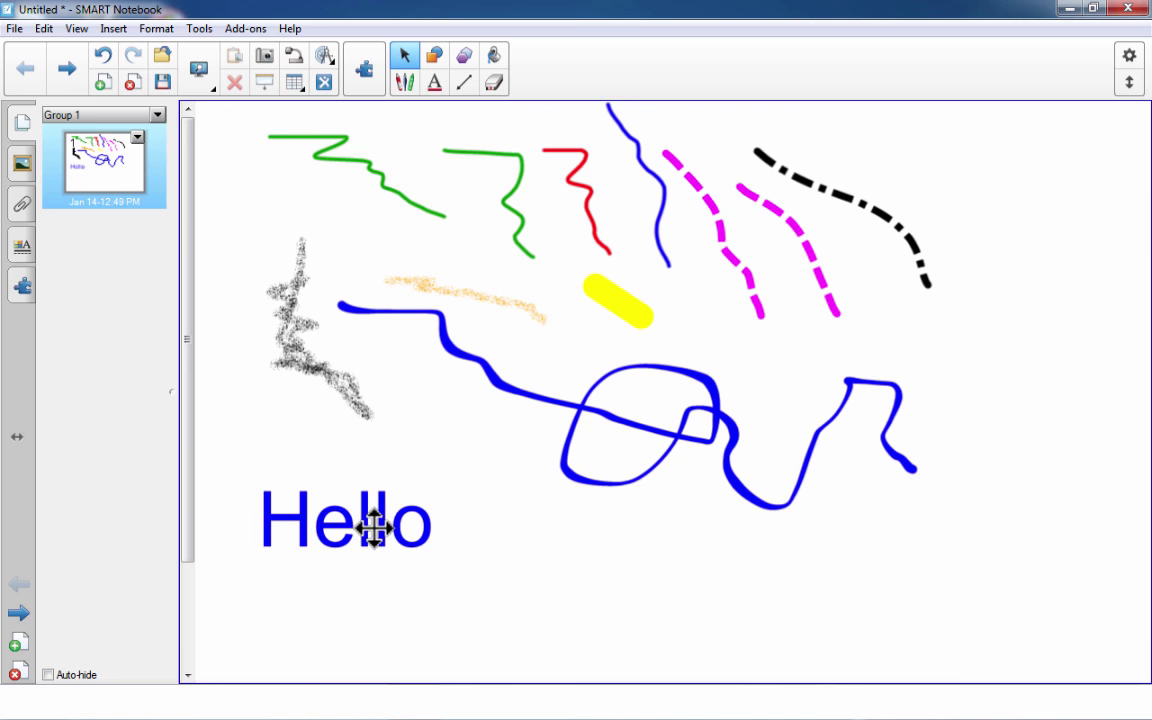
left_click(405, 85)
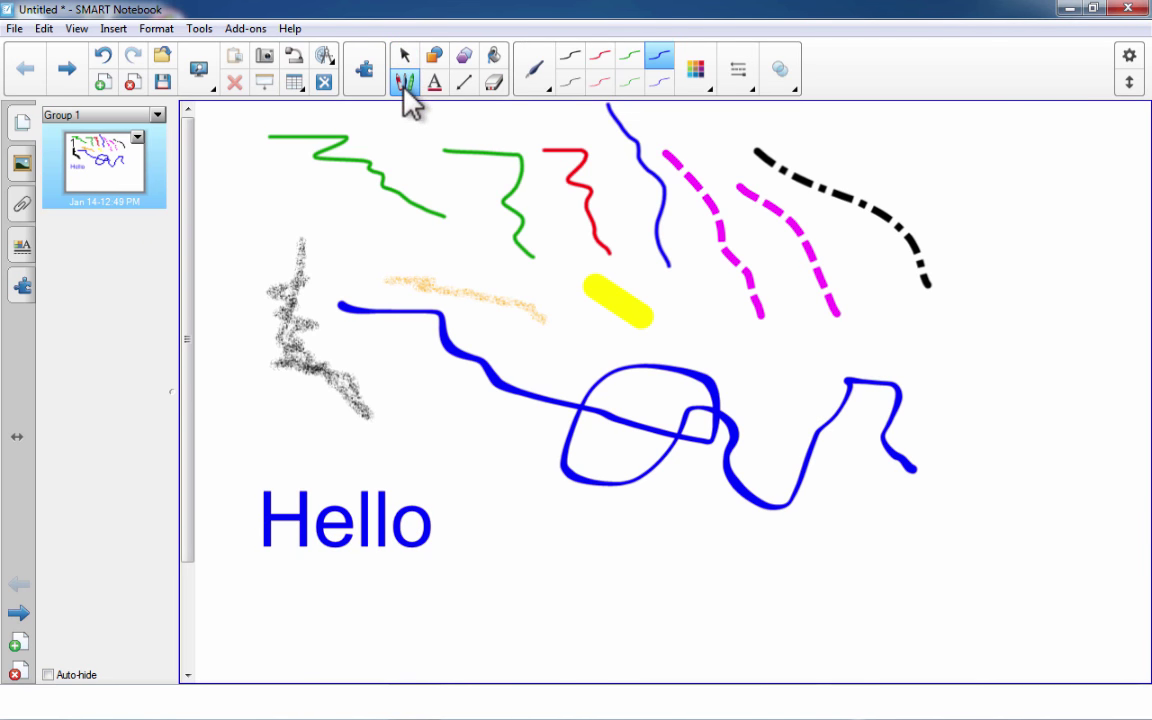
left_click(531, 80)
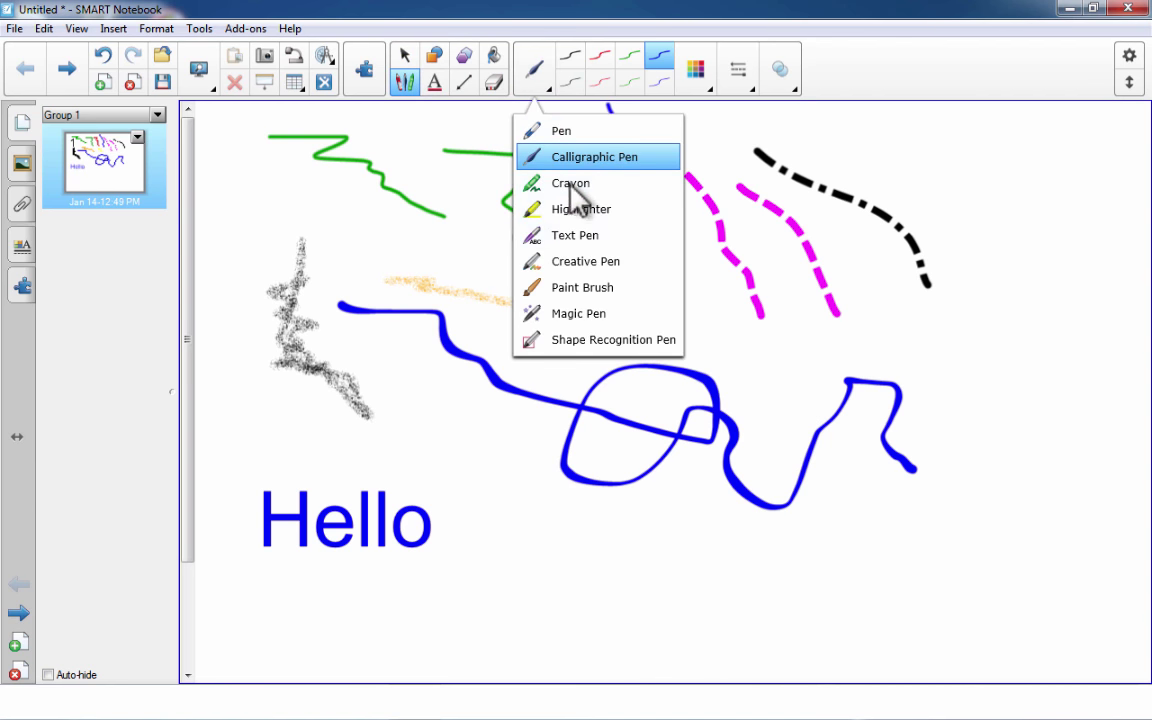
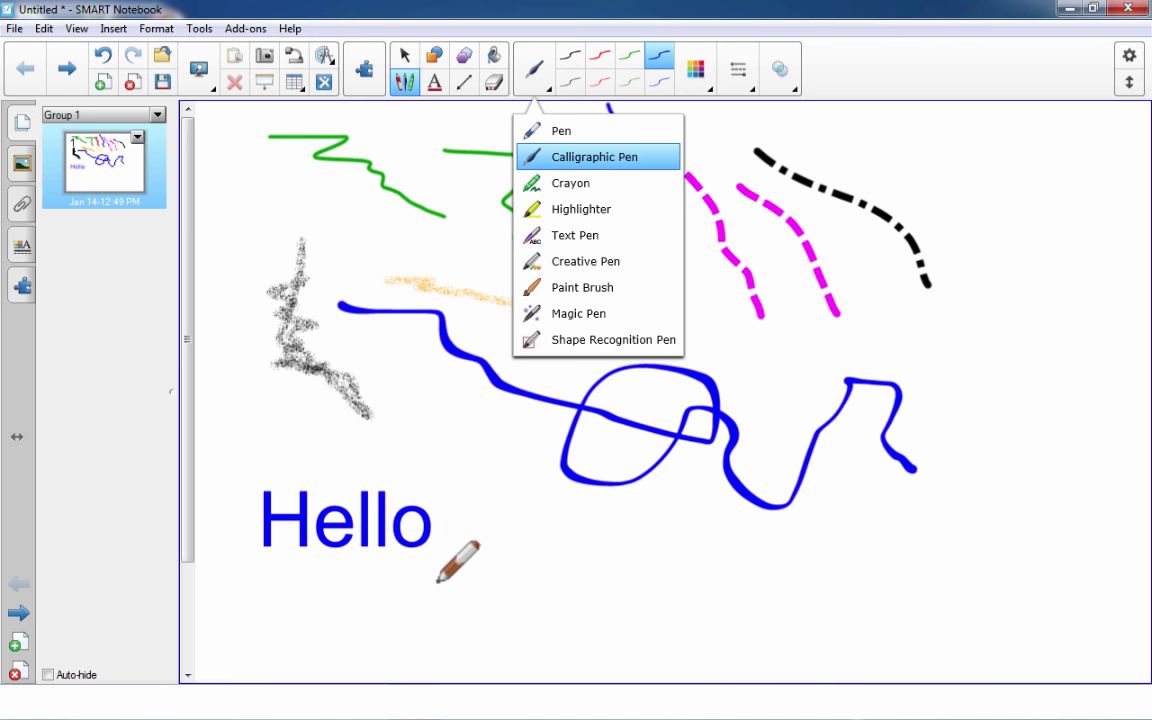
left_click(403, 57)
left_click(402, 56)
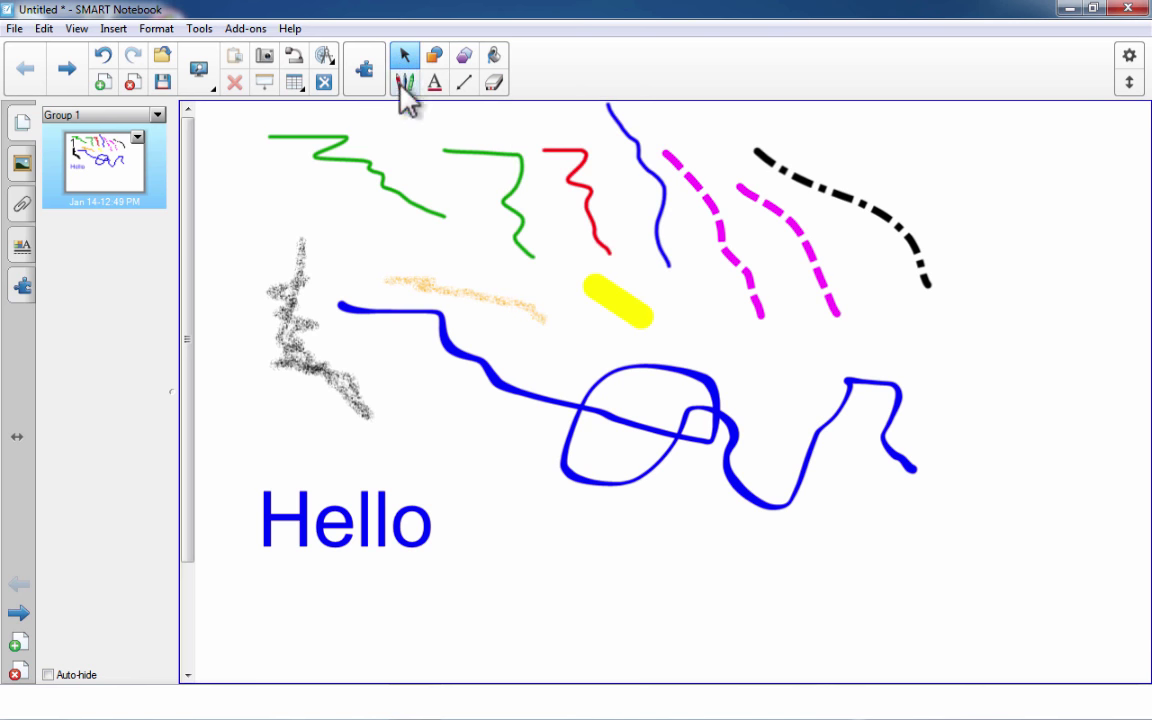
left_click(386, 540)
left_click(452, 458)
left_click(596, 527)
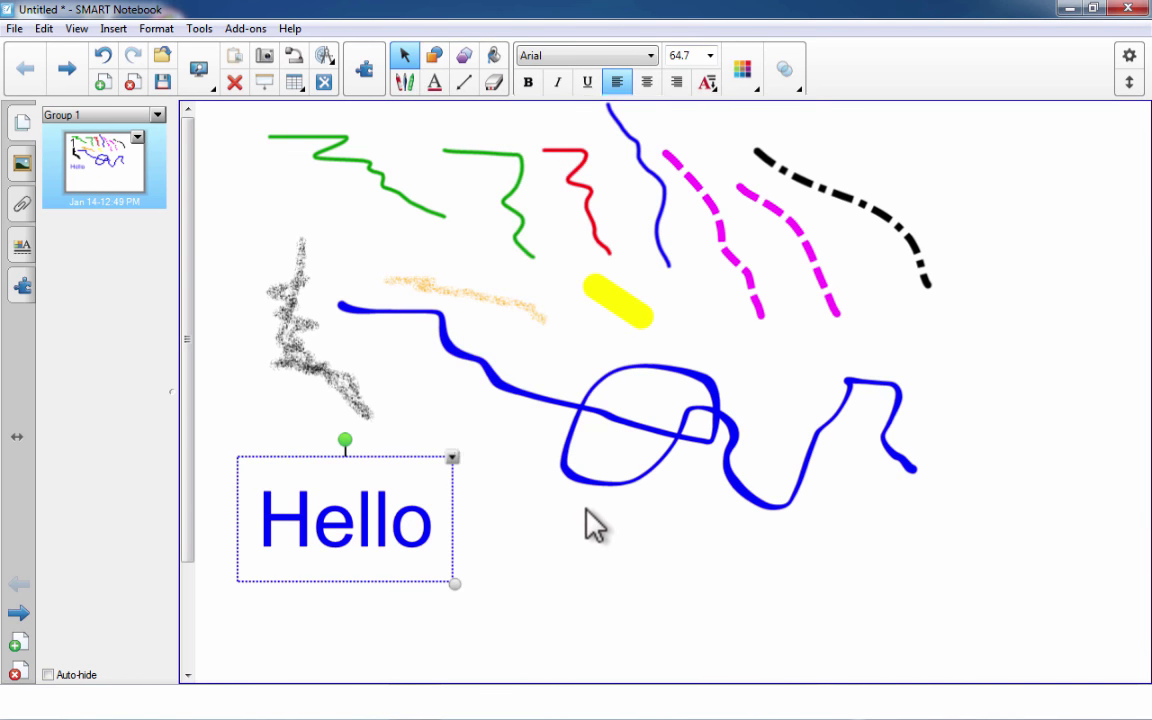
Step: Handwrite the word world in black with the Text Pen beside the Hello text
left_click(408, 80)
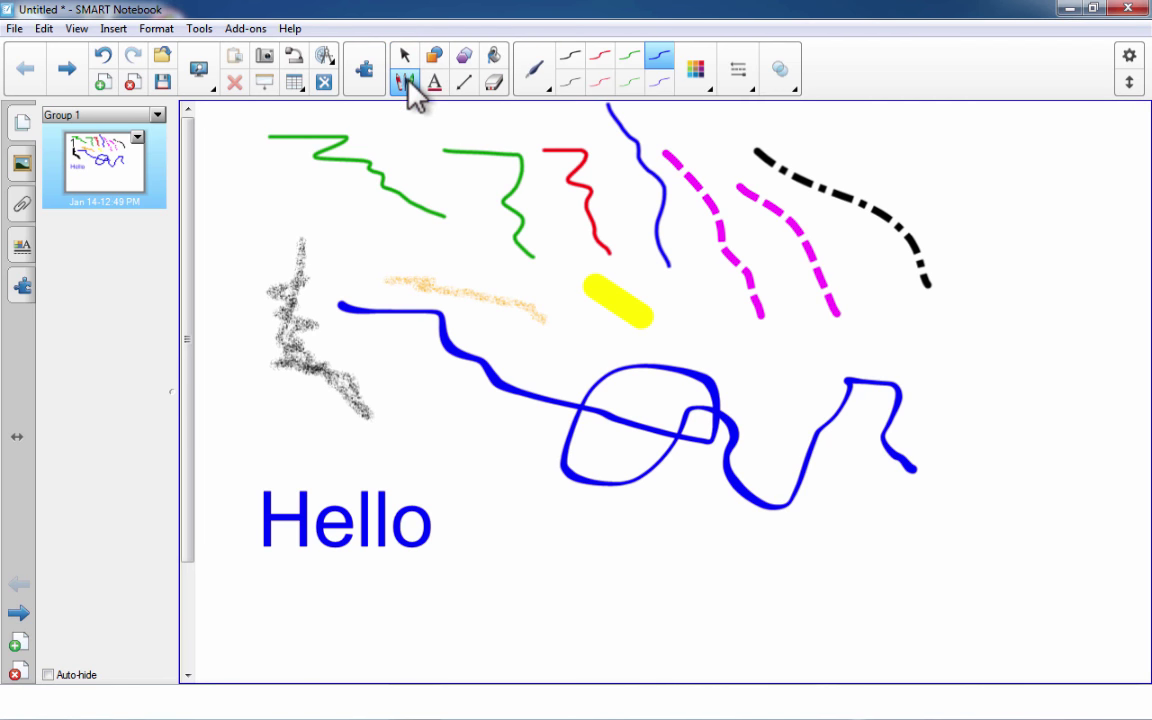
left_click(548, 92)
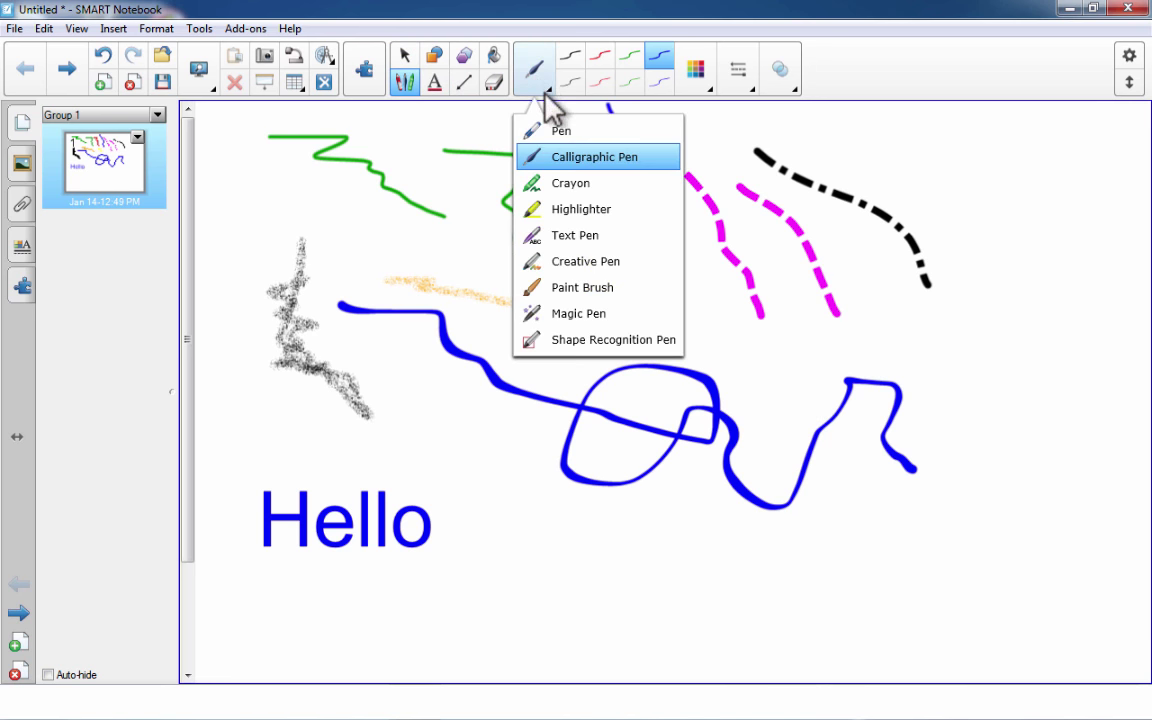
left_click(565, 238)
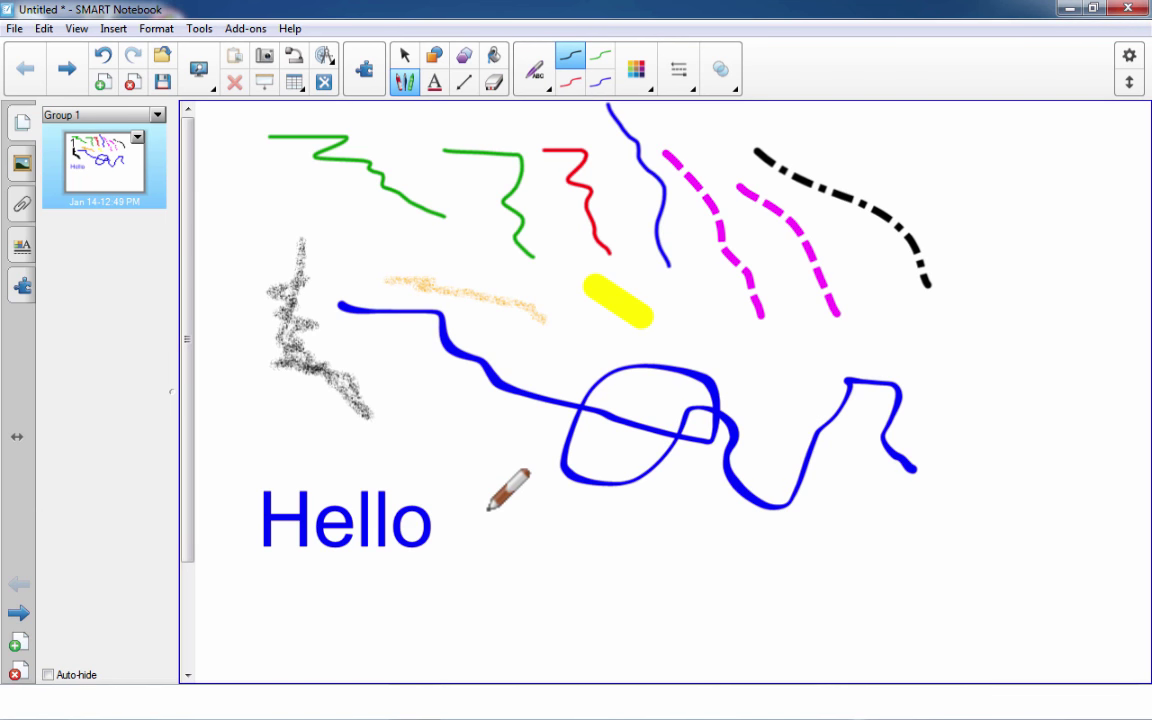
mouse_move(478, 505)
left_mouse_down()
mouse_move(507, 543)
mouse_move(533, 505)
mouse_move(555, 546)
mouse_move(605, 534)
left_mouse_up()
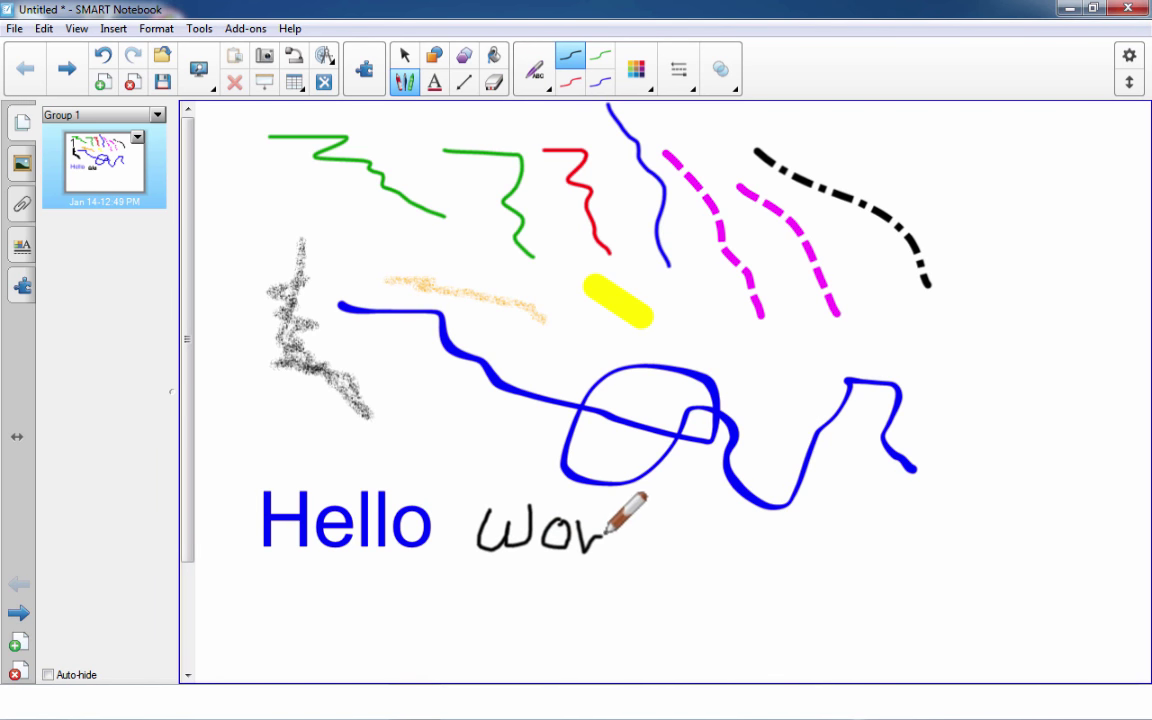
left_click_drag(624, 491, 627, 551)
left_click_drag(661, 489, 663, 563)
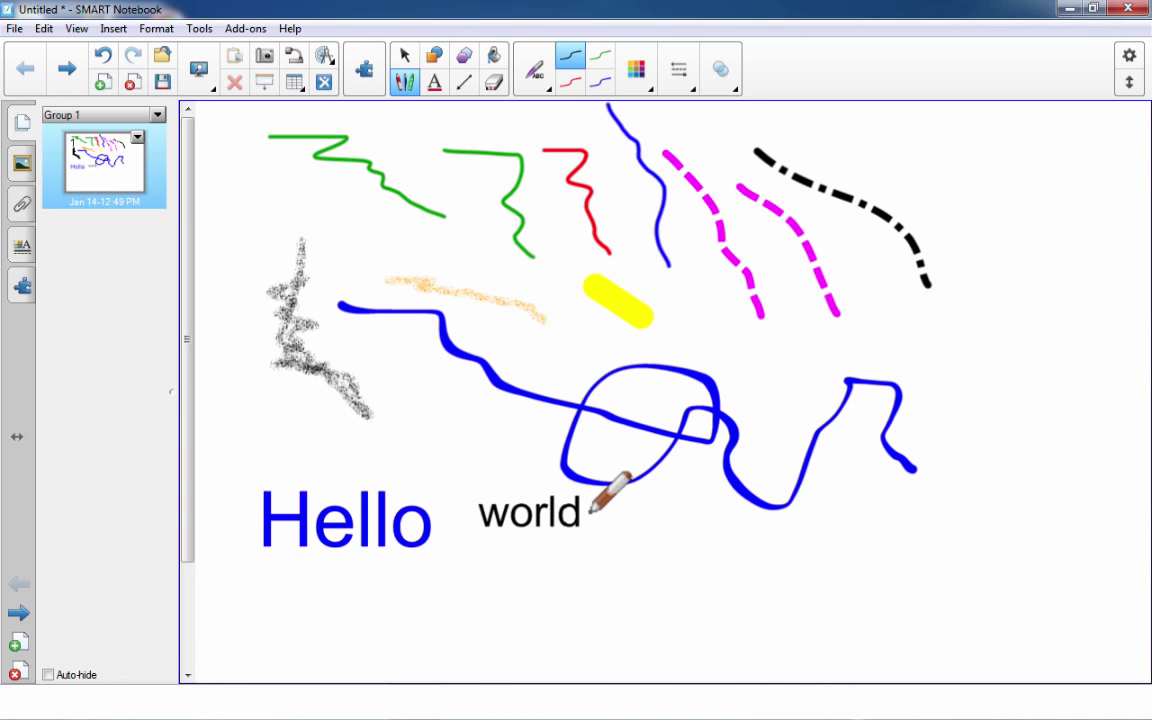
Step: Draw two thick soft-edged black strokes with the Creative Pen beyond the black dash-dot line
left_click(548, 84)
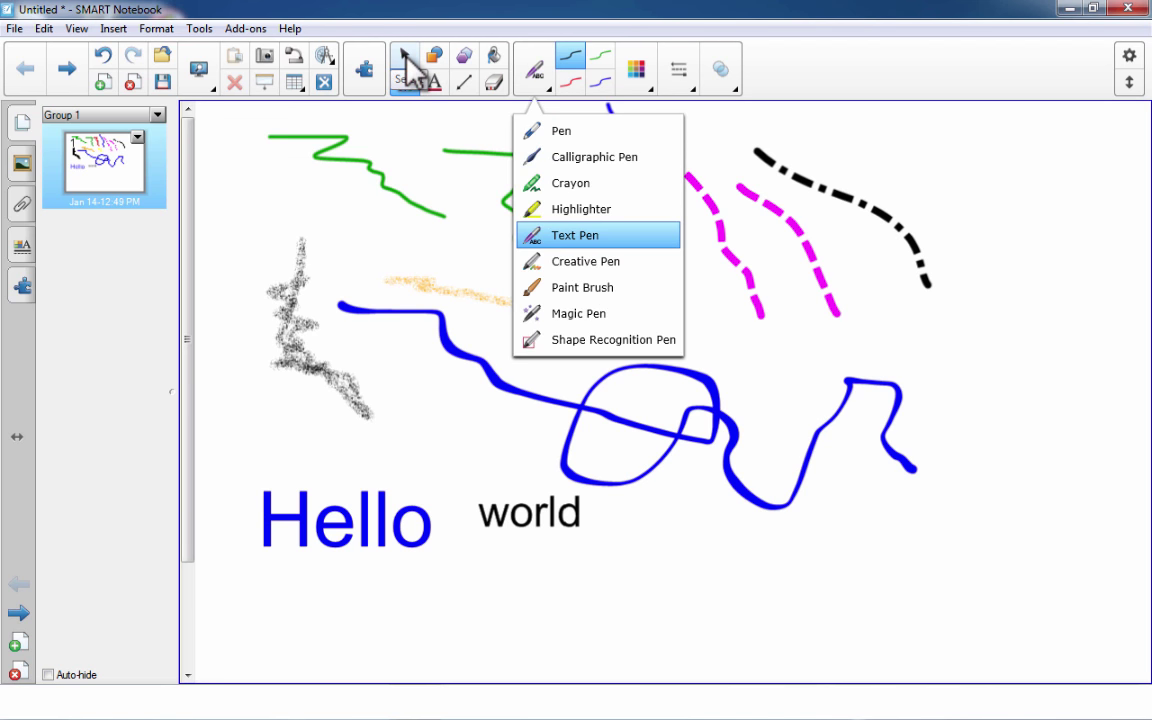
left_click(620, 260)
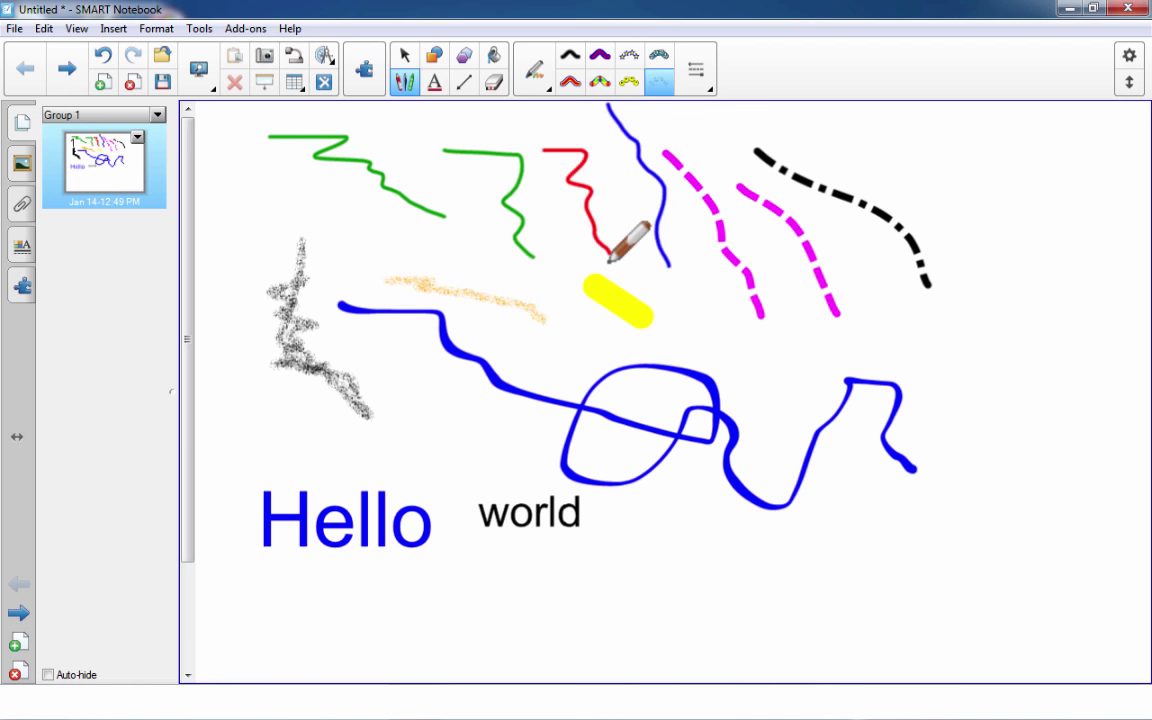
left_click(578, 60)
mouse_move(903, 150)
left_mouse_down()
mouse_move(947, 178)
mouse_move(1046, 284)
left_mouse_up()
mouse_move(912, 127)
left_mouse_down()
mouse_move(1056, 160)
mouse_move(1081, 267)
mouse_move(1102, 170)
left_mouse_up()
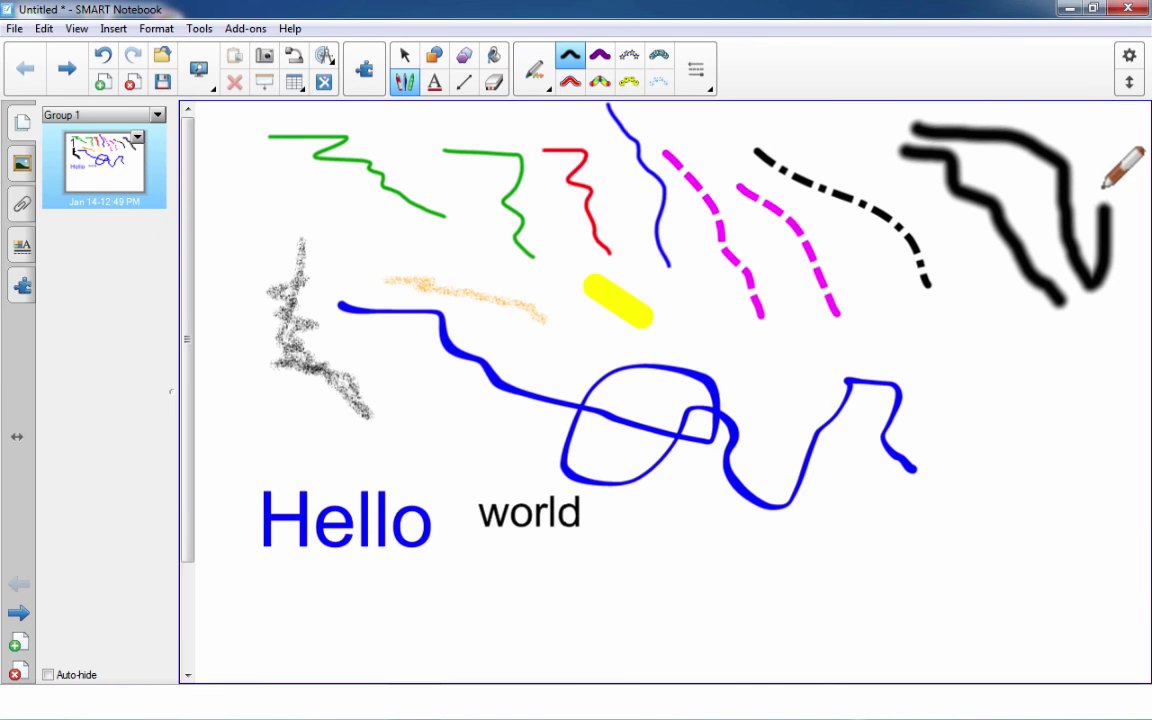
Step: Draw a red spiral with yellow and blue edges and a multicoloured rainbow squiggle using two more Creative Pen styles
left_click(571, 83)
mouse_move(998, 357)
left_mouse_down()
mouse_move(1022, 455)
mouse_move(1050, 500)
mouse_move(1068, 350)
mouse_move(948, 362)
mouse_move(944, 468)
mouse_move(876, 492)
mouse_move(892, 348)
mouse_move(1028, 288)
mouse_move(1098, 386)
mouse_move(1023, 591)
mouse_move(978, 445)
left_mouse_up()
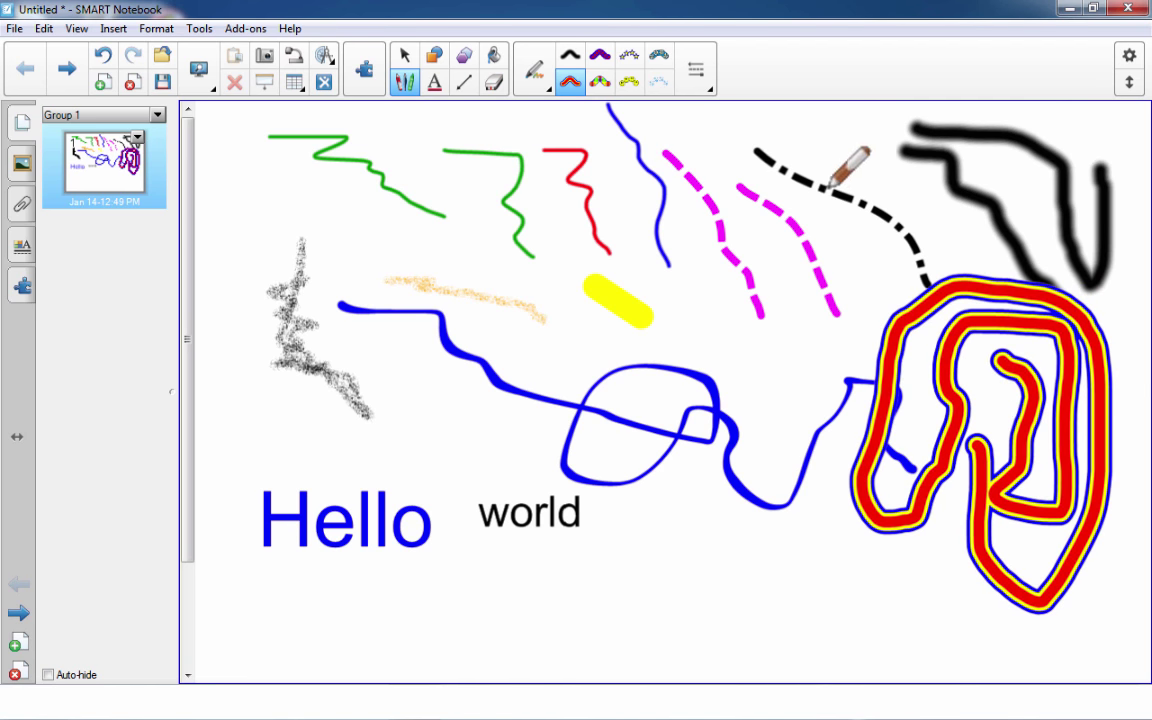
left_click(600, 82)
mouse_move(698, 318)
left_mouse_down()
mouse_move(770, 330)
mouse_move(848, 300)
mouse_move(730, 308)
mouse_move(815, 310)
mouse_move(760, 330)
mouse_move(770, 300)
mouse_move(826, 308)
left_mouse_up()
Step: Draw a curved purple-and-red striped stroke and a long looping trail of yellow stars with the Creative Pen
left_click(600, 55)
mouse_move(740, 185)
left_mouse_down()
mouse_move(930, 225)
mouse_move(650, 320)
mouse_move(660, 360)
left_mouse_up()
left_click(629, 55)
mouse_move(680, 116)
left_mouse_down()
mouse_move(537, 108)
mouse_move(218, 310)
mouse_move(902, 296)
mouse_move(440, 335)
mouse_move(500, 405)
left_mouse_up()
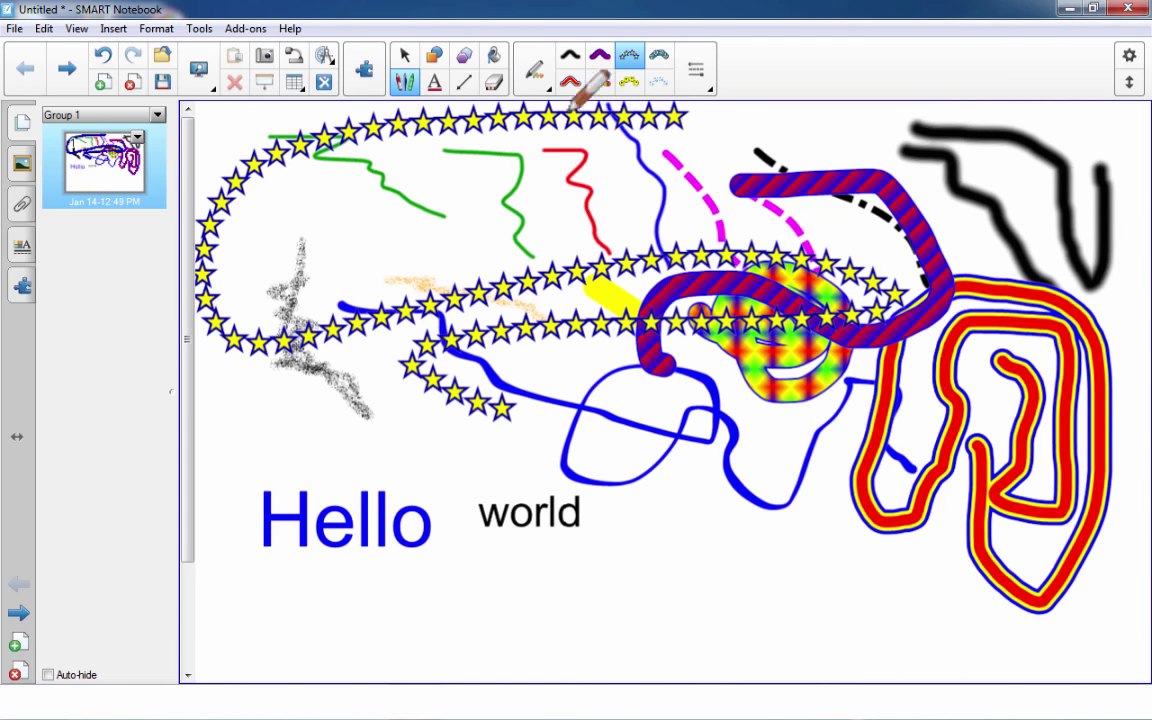
Step: Draw a curved smiley-face trail and long snowflake trails over the existing strokes with the Creative Pen
left_click(629, 82)
mouse_move(543, 125)
left_mouse_down()
mouse_move(478, 245)
mouse_move(557, 255)
left_mouse_up()
left_click(659, 82)
mouse_move(795, 145)
left_mouse_down()
mouse_move(620, 160)
mouse_move(548, 235)
left_mouse_up()
mouse_move(636, 236)
left_mouse_down()
mouse_move(205, 162)
mouse_move(340, 365)
mouse_move(650, 398)
mouse_move(522, 388)
left_mouse_up()
Step: Draw a long looping blue band of daisies across the page with the Creative Pen and open its thickness choices
left_click(659, 55)
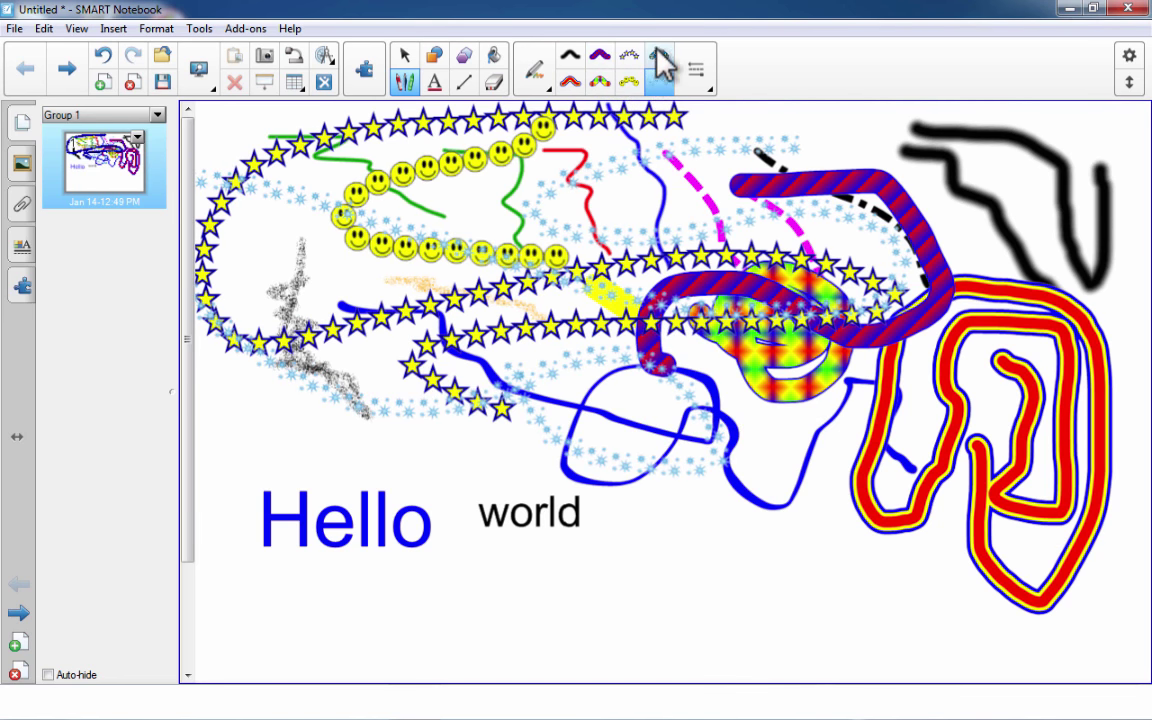
mouse_move(303, 140)
left_mouse_down()
mouse_move(283, 320)
mouse_move(392, 356)
mouse_move(690, 378)
mouse_move(1020, 122)
mouse_move(697, 183)
mouse_move(728, 366)
mouse_move(1000, 388)
left_mouse_up()
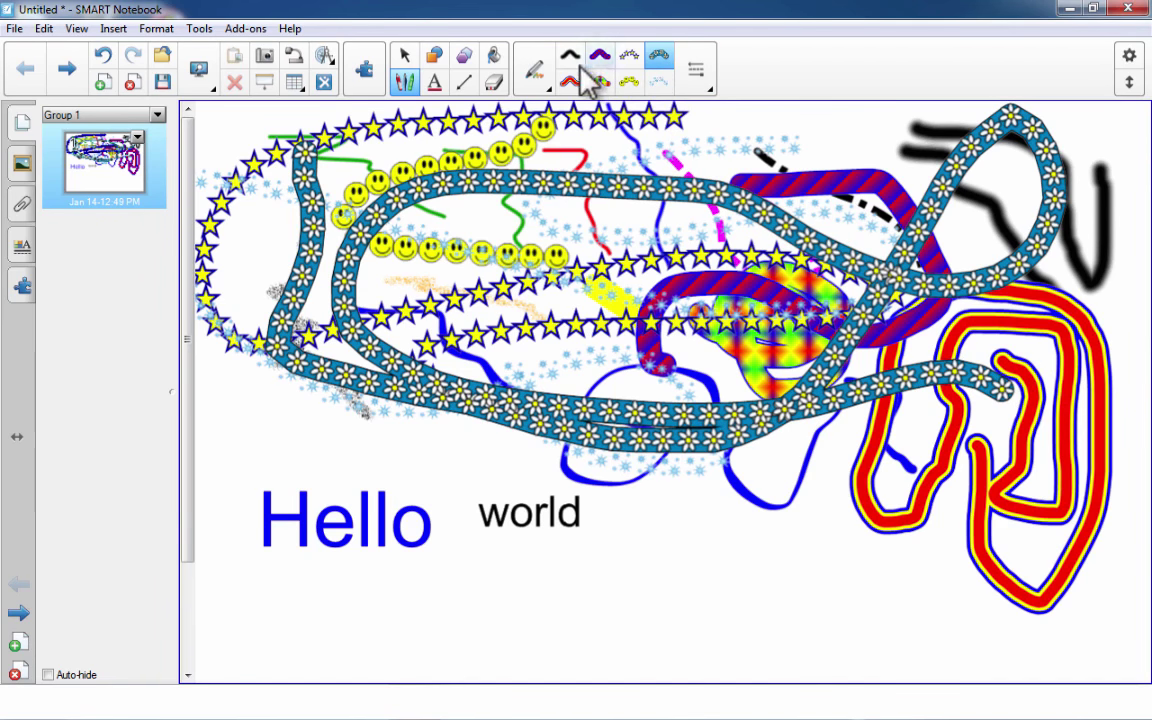
left_click(698, 82)
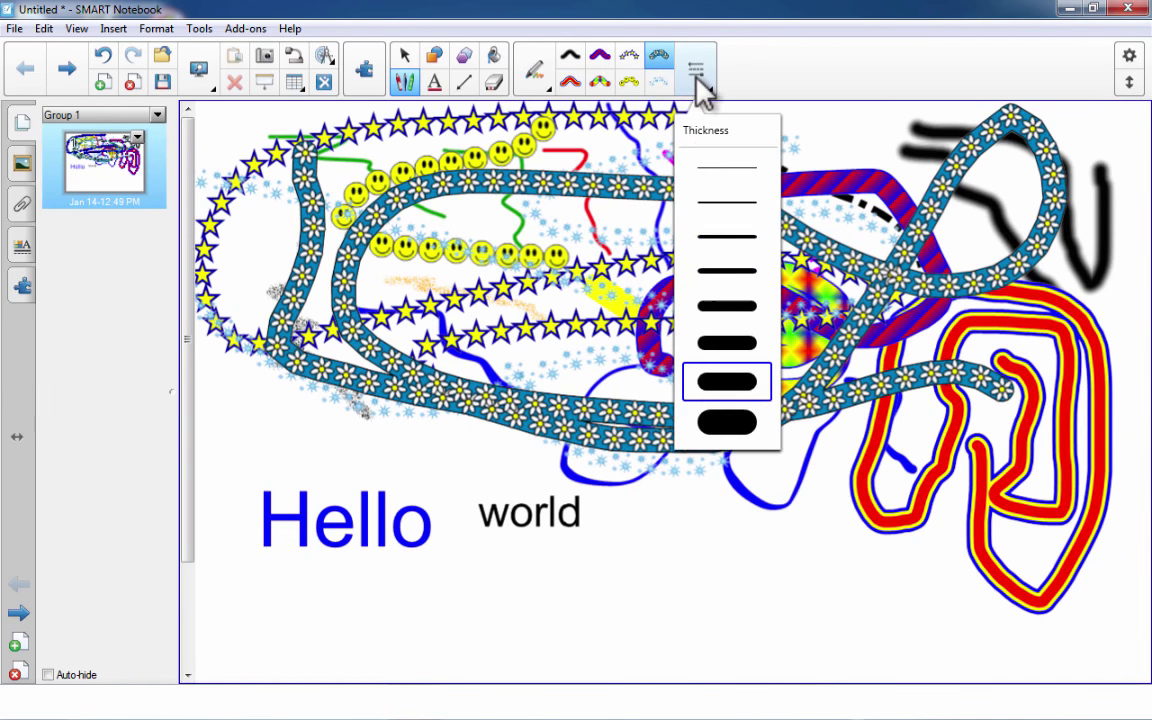
Step: Paint black strokes above the Hello and world text with the Paint Brush
left_click(538, 76)
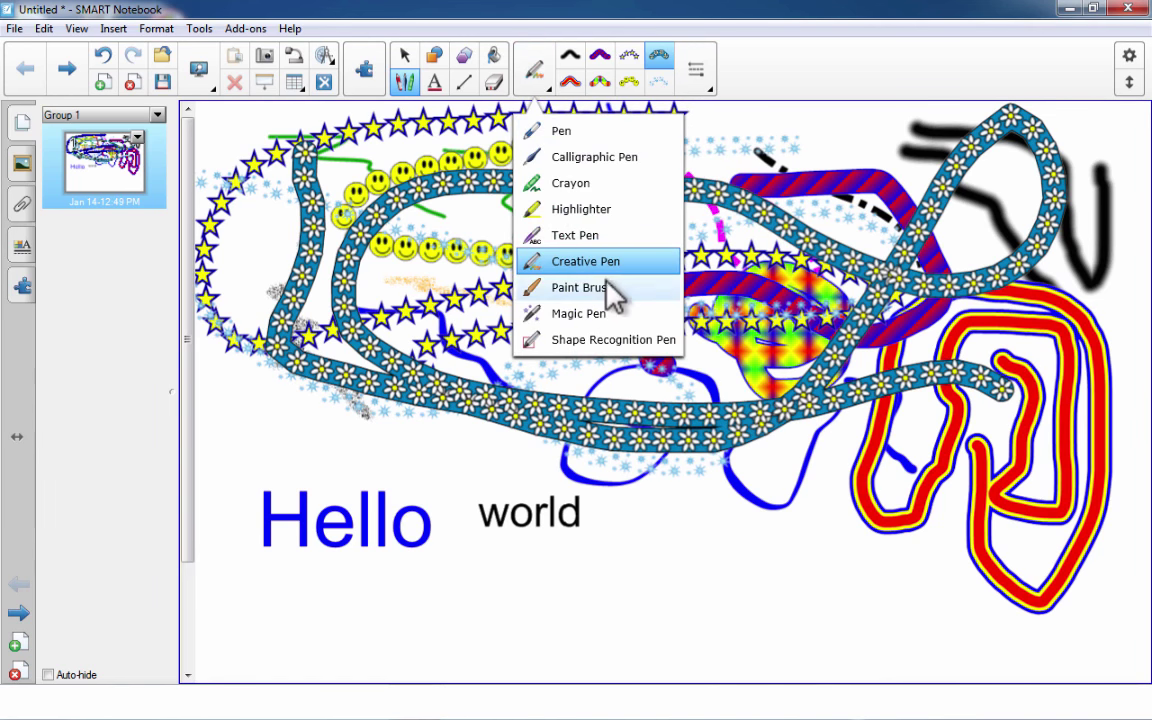
left_click(607, 293)
mouse_move(295, 447)
left_mouse_down()
mouse_move(430, 452)
mouse_move(545, 487)
mouse_move(285, 425)
mouse_move(407, 421)
left_mouse_up()
left_click_drag(478, 427, 535, 432)
Step: Paint red and orange strokes near the black brushwork and a blue patch above the striped purple stroke
left_click(600, 56)
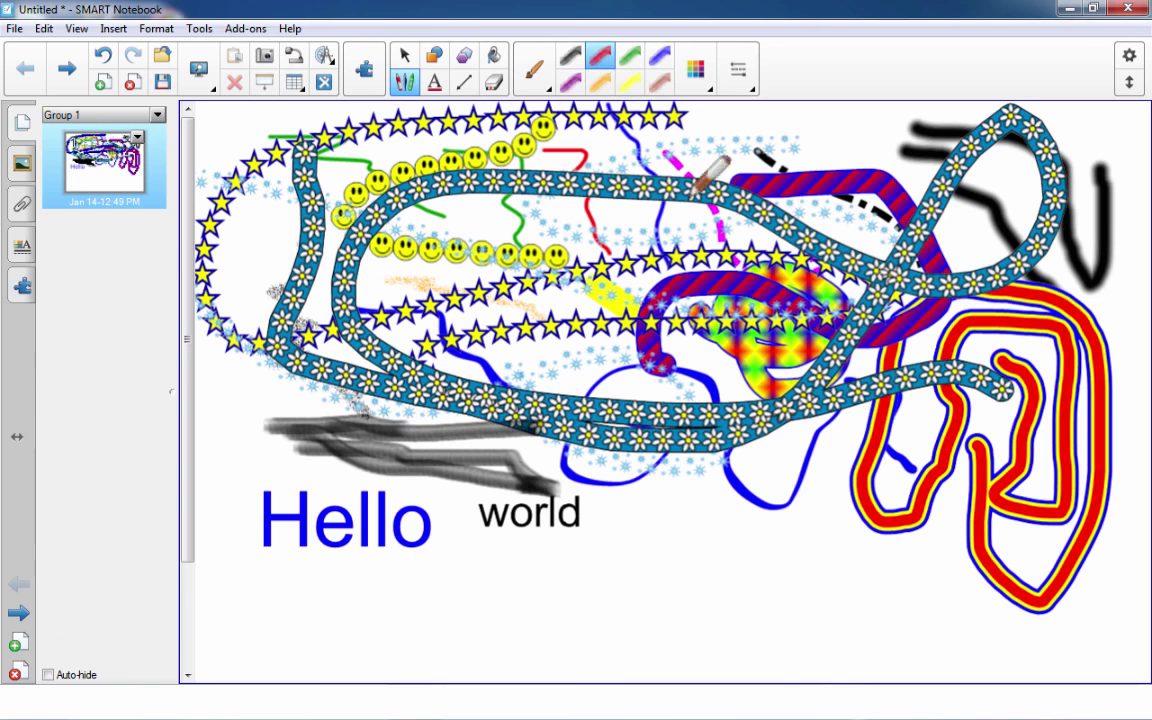
mouse_move(258, 370)
left_mouse_down()
mouse_move(385, 378)
mouse_move(215, 385)
left_mouse_up()
left_click(600, 82)
left_click_drag(215, 385, 600, 465)
left_click(660, 56)
left_click_drag(725, 125, 865, 140)
Step: Circle an area near the page centre with the Magic Pen, reposition the resulting spotlight over several strokes and close it
left_click(545, 90)
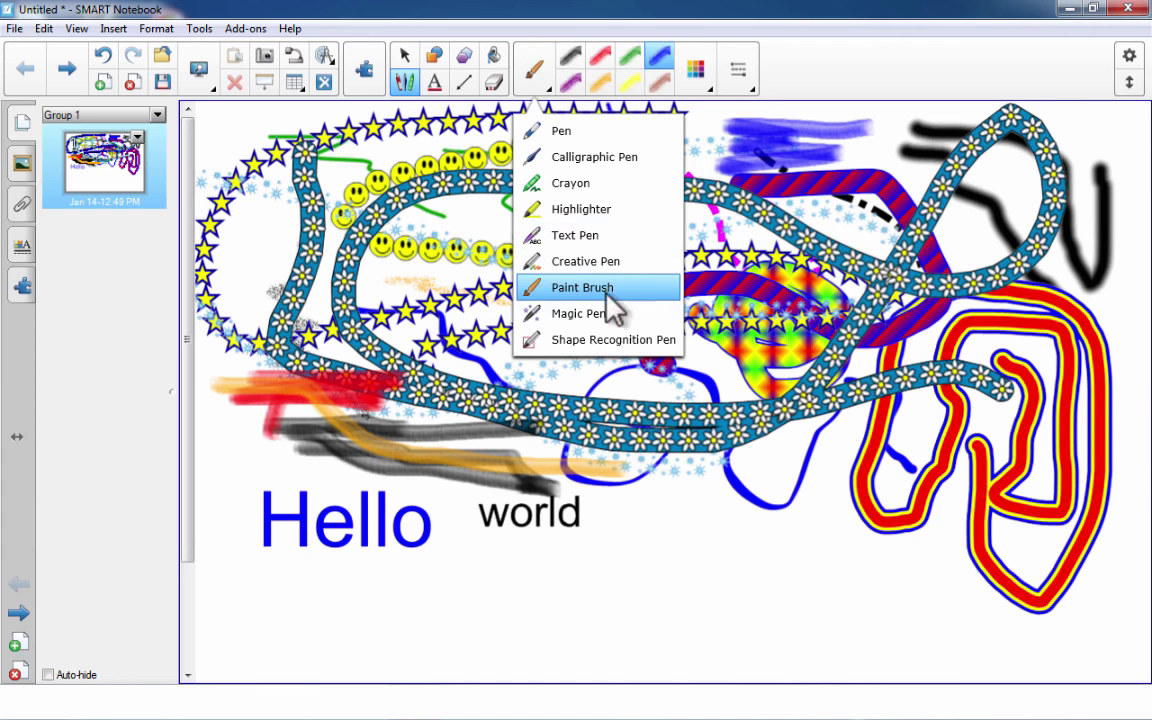
left_click(598, 313)
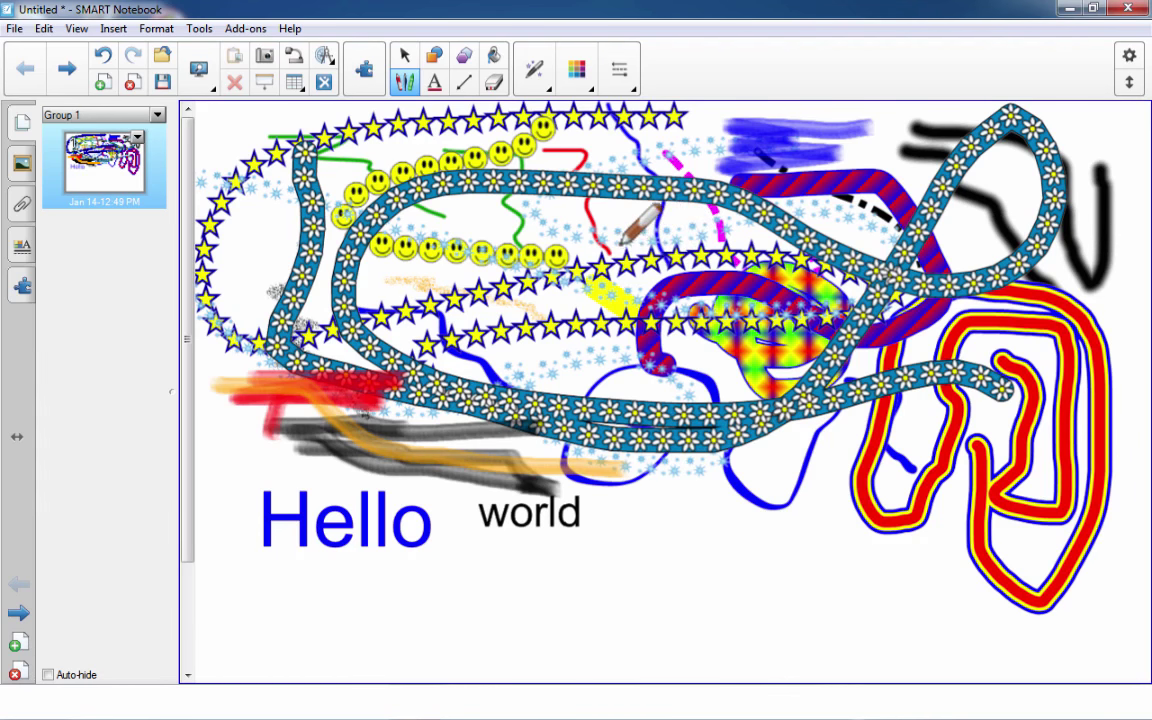
mouse_move(618, 237)
left_mouse_down()
mouse_move(545, 240)
mouse_move(530, 300)
mouse_move(590, 280)
mouse_move(618, 240)
left_mouse_up()
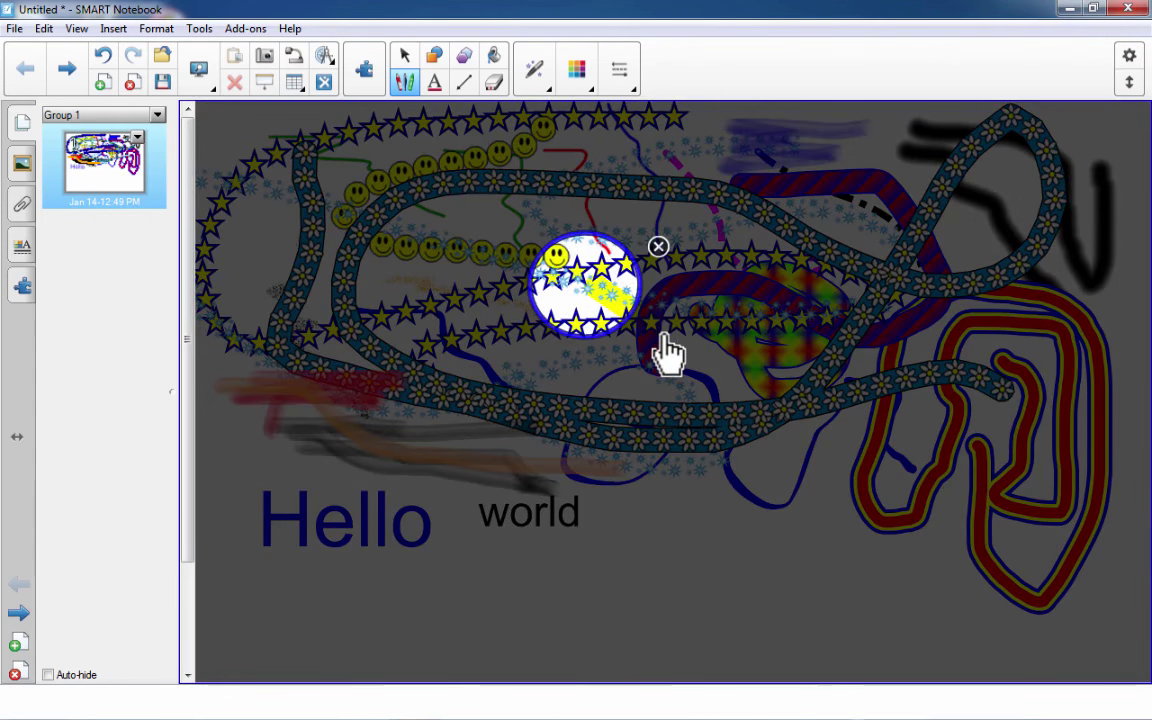
left_click_drag(625, 340, 560, 319)
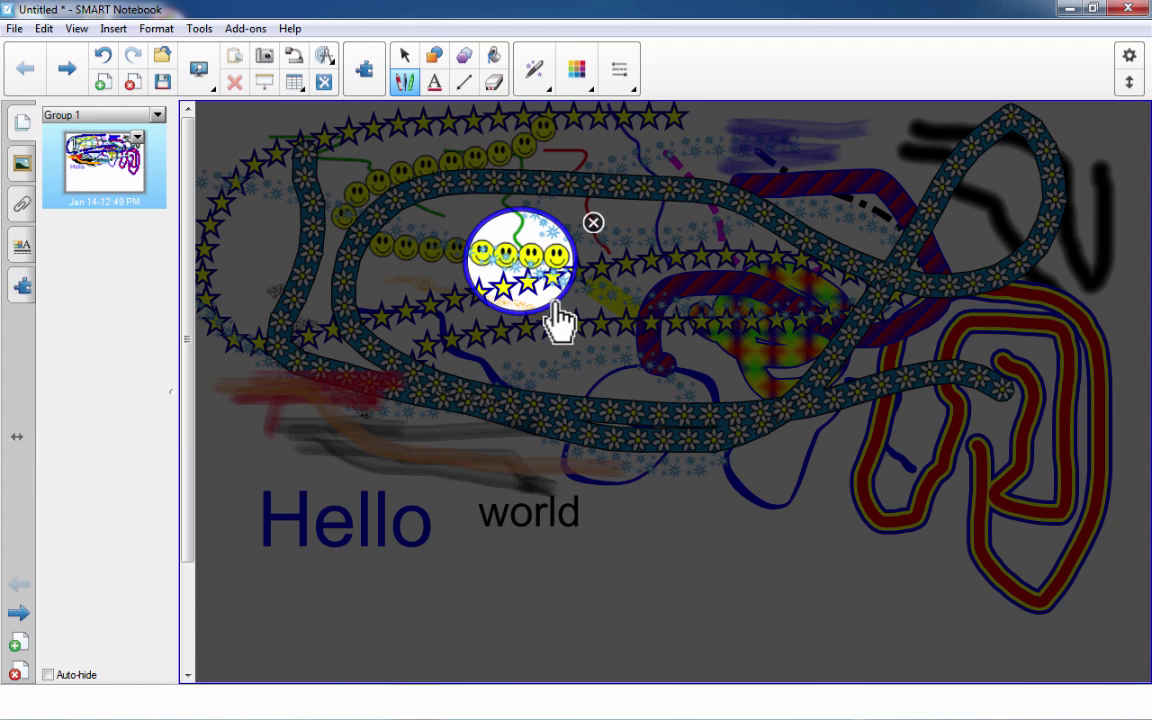
left_click_drag(555, 322, 450, 314)
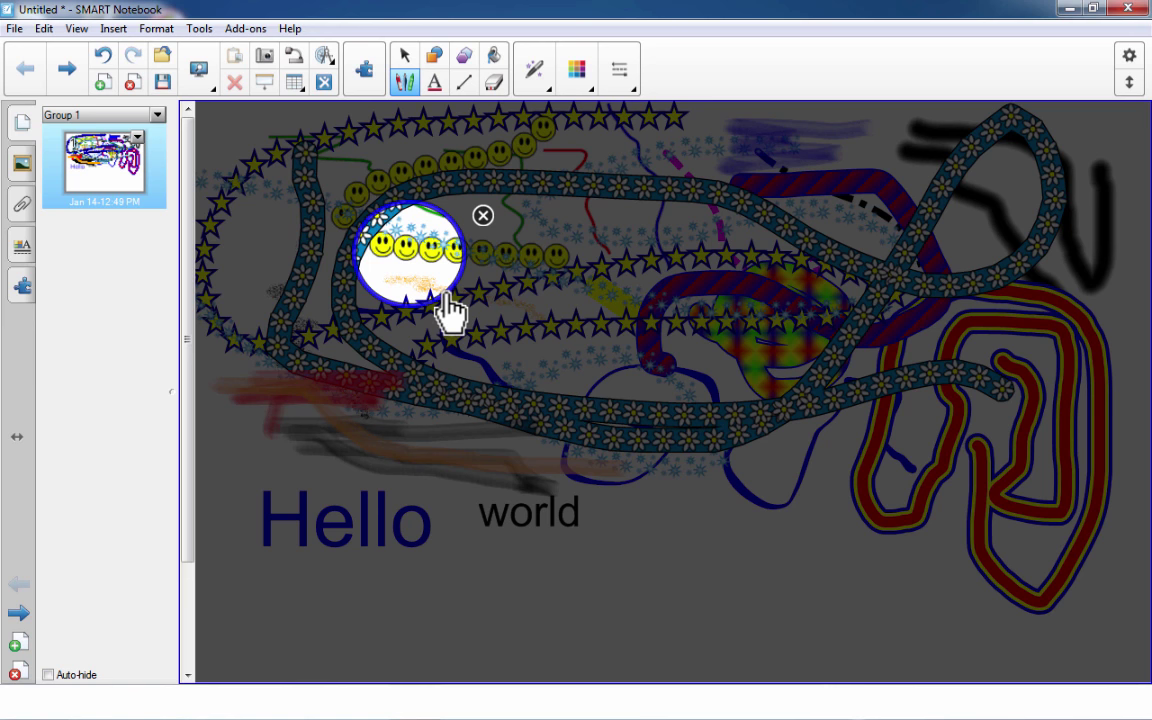
left_click_drag(450, 314, 722, 297)
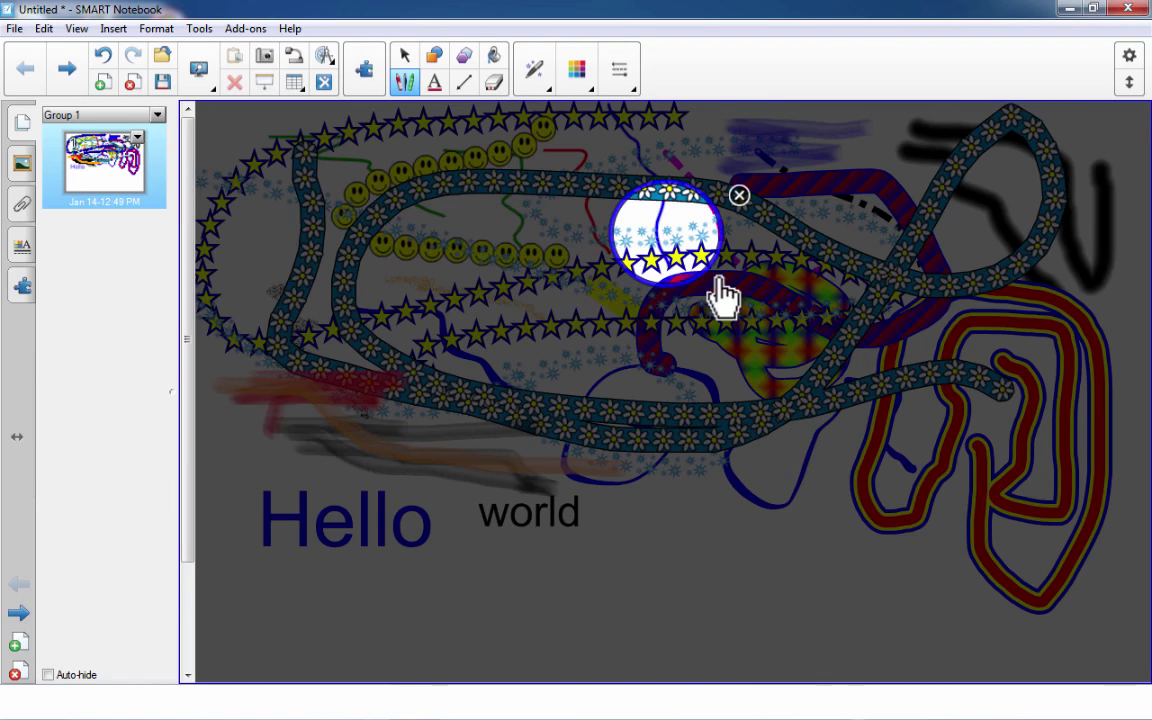
left_click(739, 195)
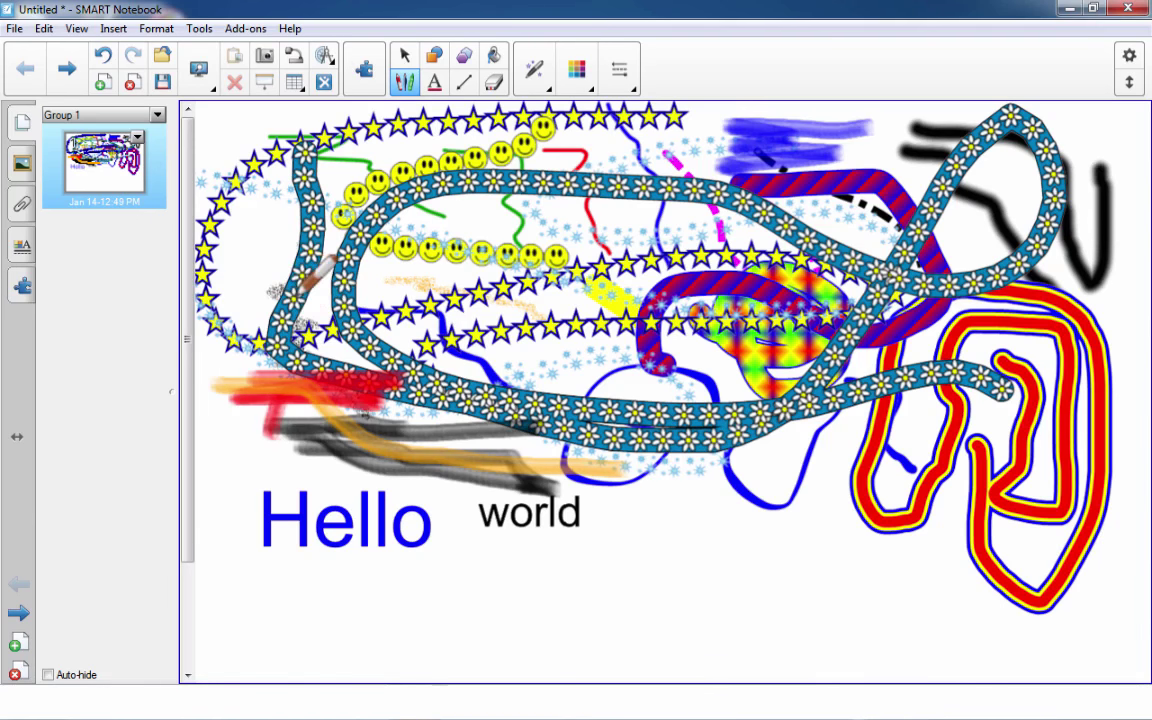
Step: Create a Magic Pen magnifier over the daisy band, resize it, shift it across to the rainbow stroke and close it
mouse_move(298, 296)
left_mouse_down()
mouse_move(490, 296)
mouse_move(515, 340)
mouse_move(345, 423)
mouse_move(290, 412)
mouse_move(268, 262)
mouse_move(300, 245)
left_mouse_up()
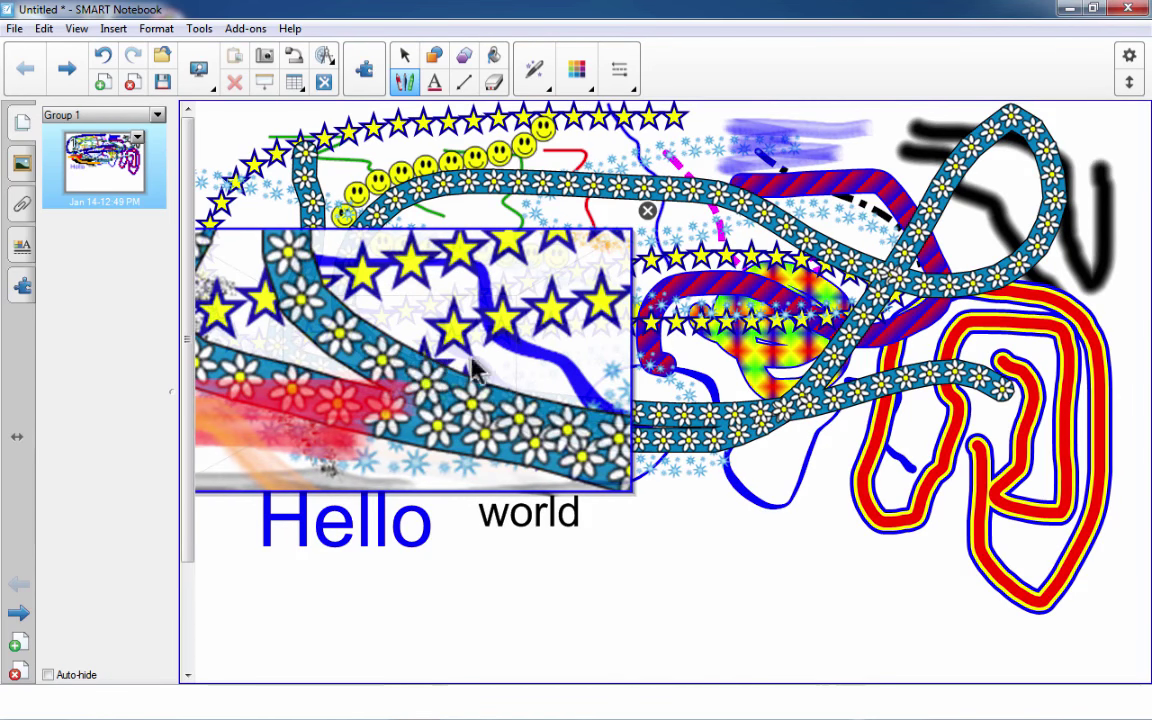
left_click_drag(425, 375, 438, 288)
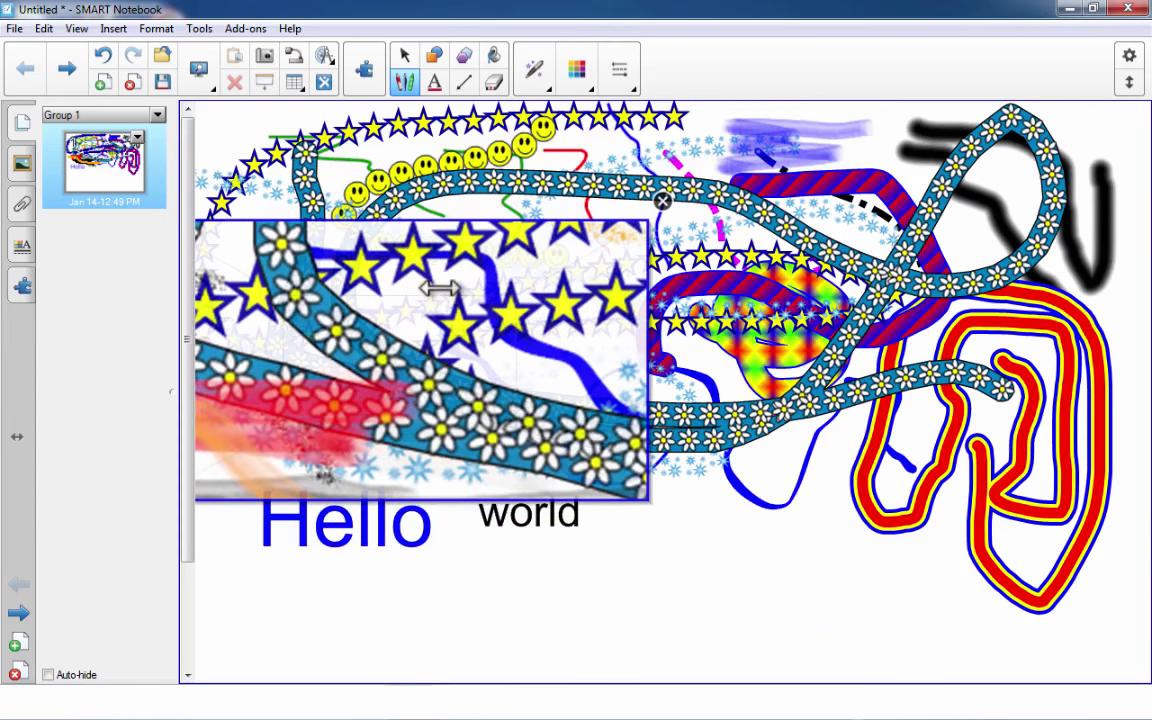
left_click_drag(652, 355, 1018, 250)
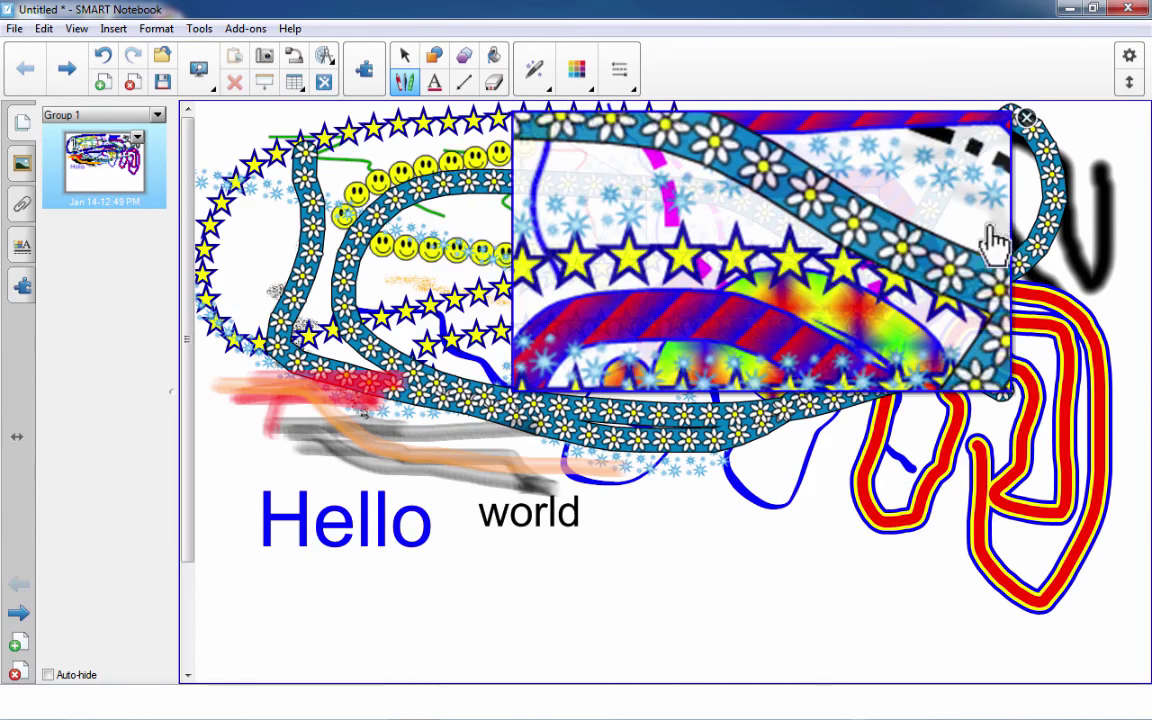
left_click(1025, 118)
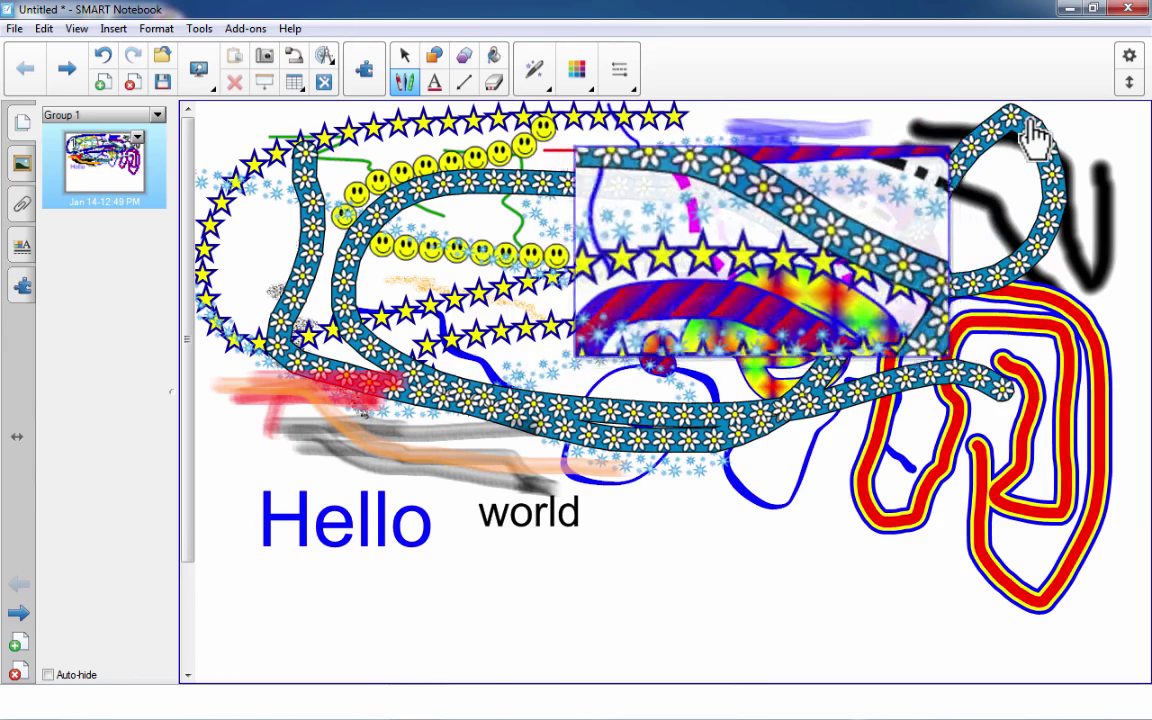
Step: Draw a triangle, a small circle and a wide ellipse below the Hello and world text with the Shape Recognition Pen
left_click(547, 89)
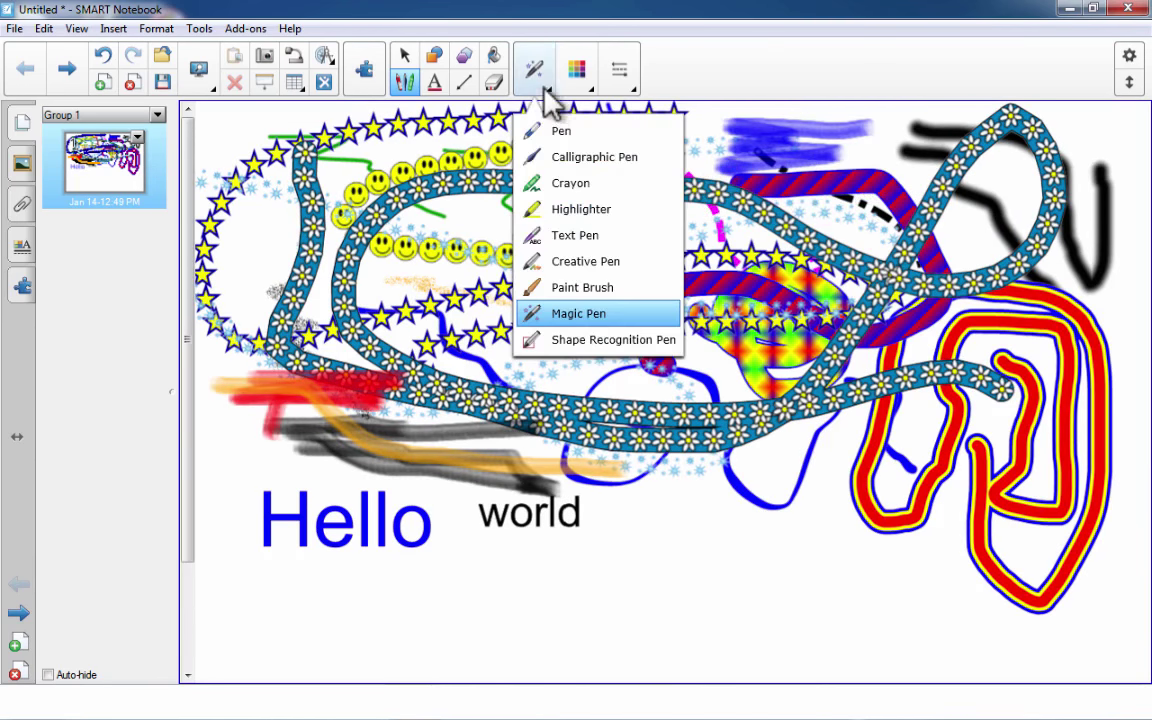
left_click(588, 340)
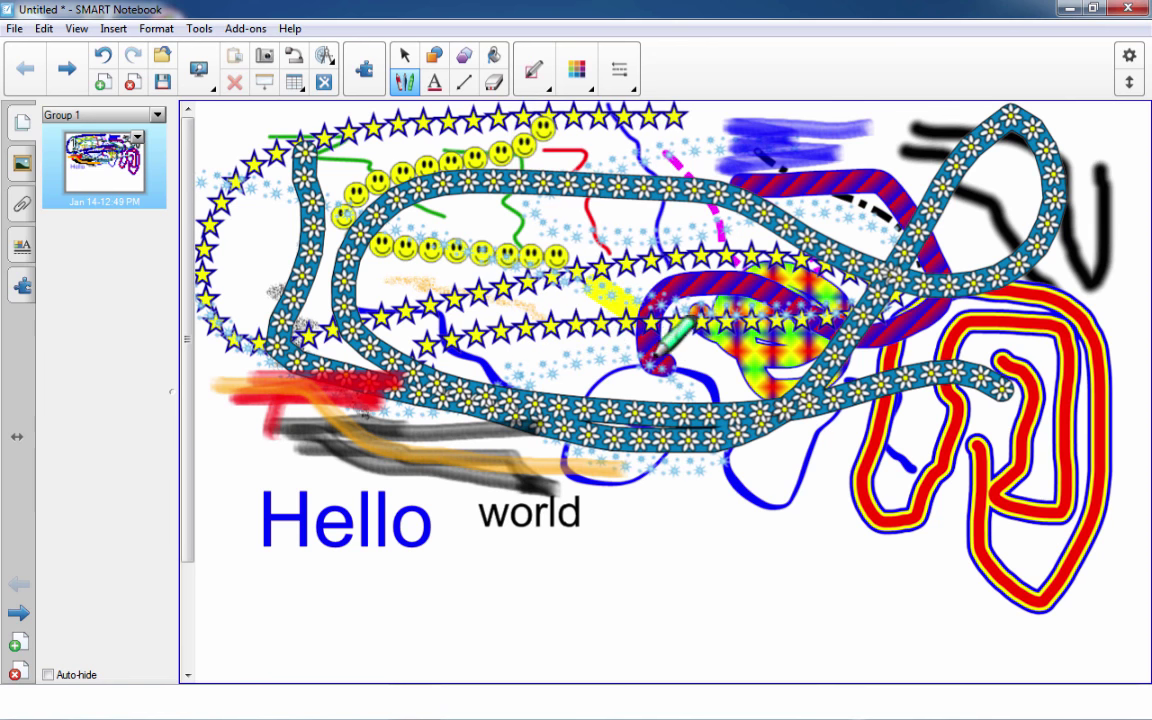
mouse_move(681, 543)
left_mouse_down()
mouse_move(620, 601)
mouse_move(632, 613)
mouse_move(749, 612)
mouse_move(684, 540)
left_mouse_up()
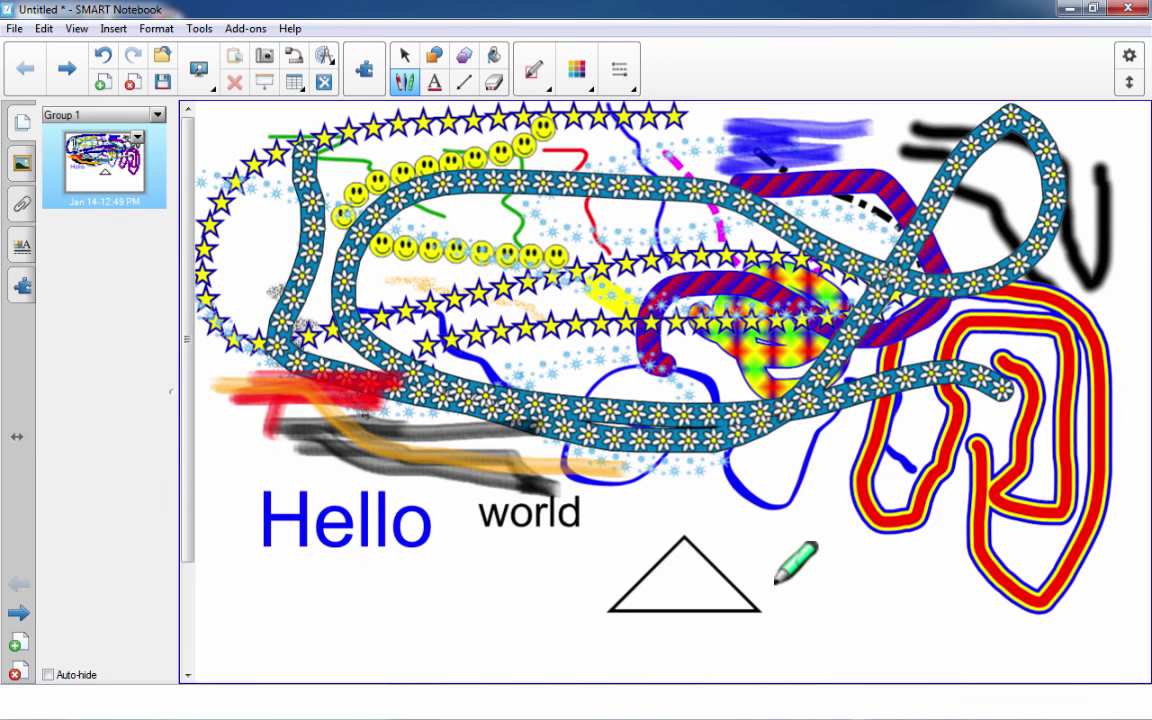
mouse_move(843, 540)
left_mouse_down()
mouse_move(808, 570)
mouse_move(849, 577)
mouse_move(843, 540)
left_mouse_up()
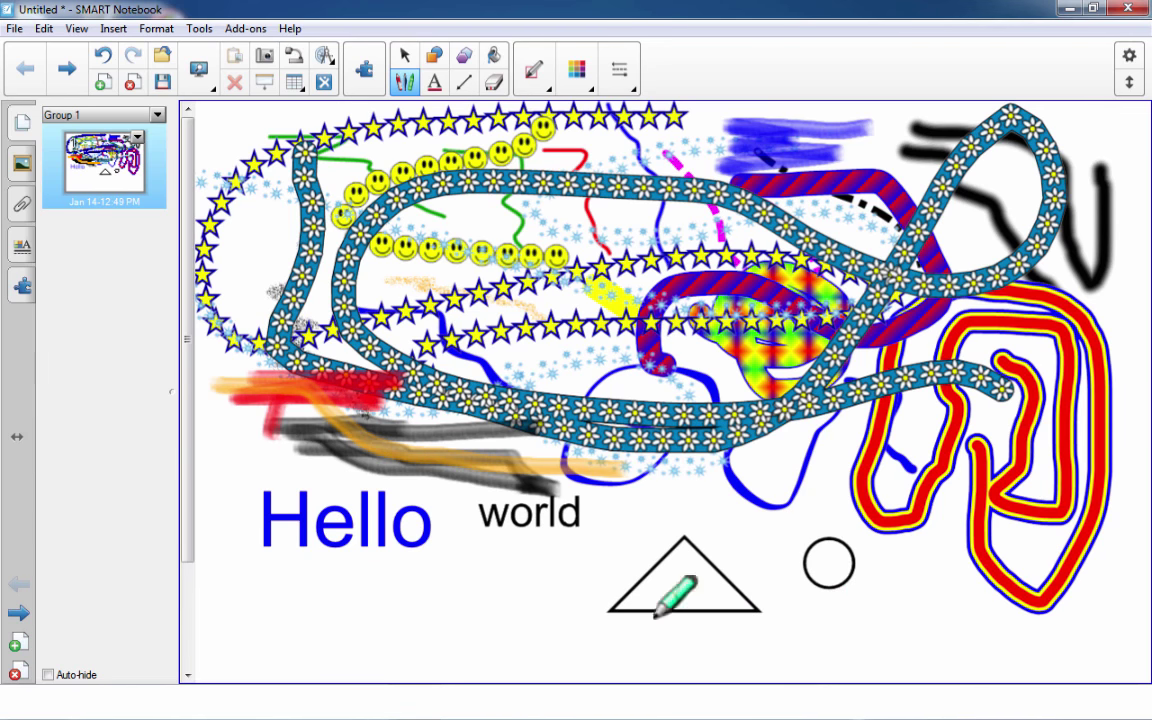
mouse_move(491, 568)
left_mouse_down()
mouse_move(496, 612)
mouse_move(540, 578)
left_mouse_up()
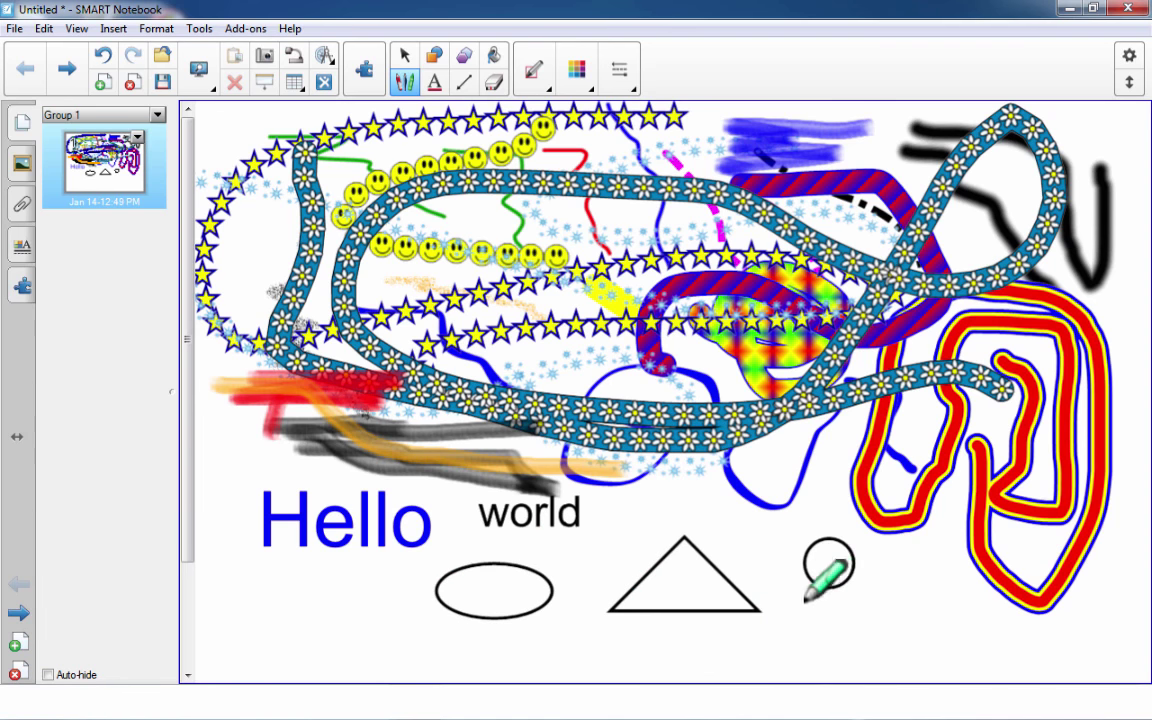
Step: Draw a square, a smaller square and a small flat ellipse below the Hello text with the Shape Recognition Pen
mouse_move(294, 598)
left_mouse_down()
mouse_move(295, 620)
mouse_move(358, 651)
mouse_move(362, 590)
mouse_move(298, 592)
left_mouse_up()
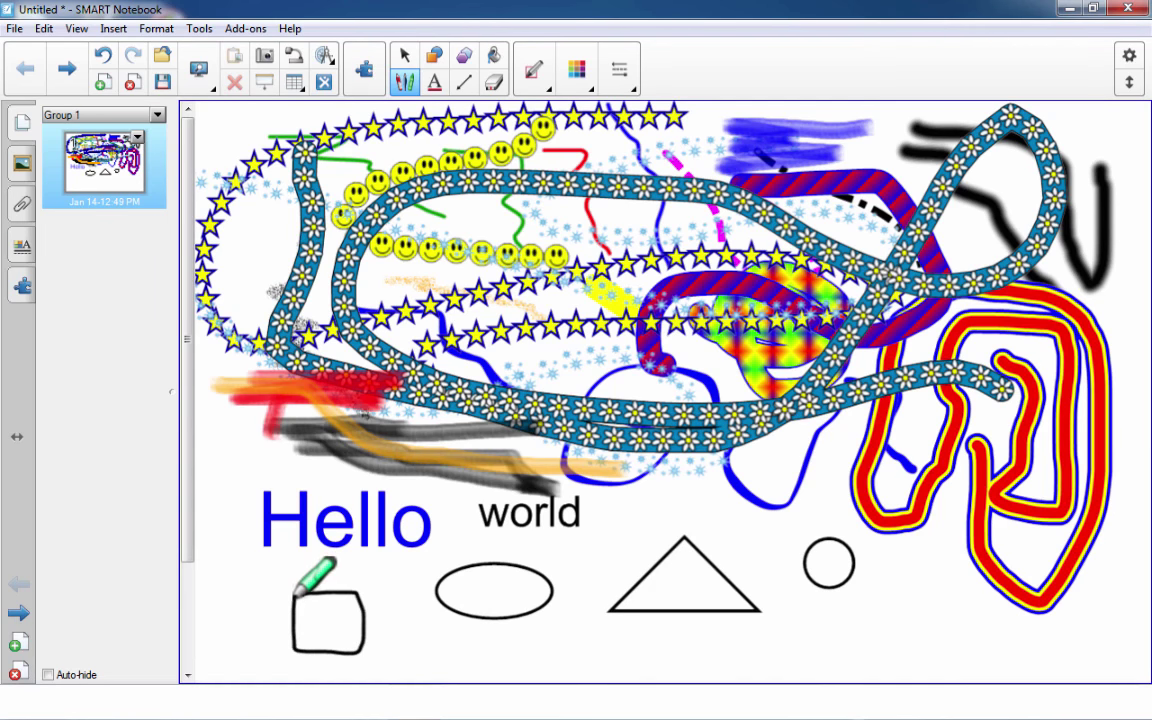
mouse_move(393, 622)
left_mouse_down()
mouse_move(393, 650)
mouse_move(444, 655)
mouse_move(443, 630)
mouse_move(397, 617)
left_mouse_up()
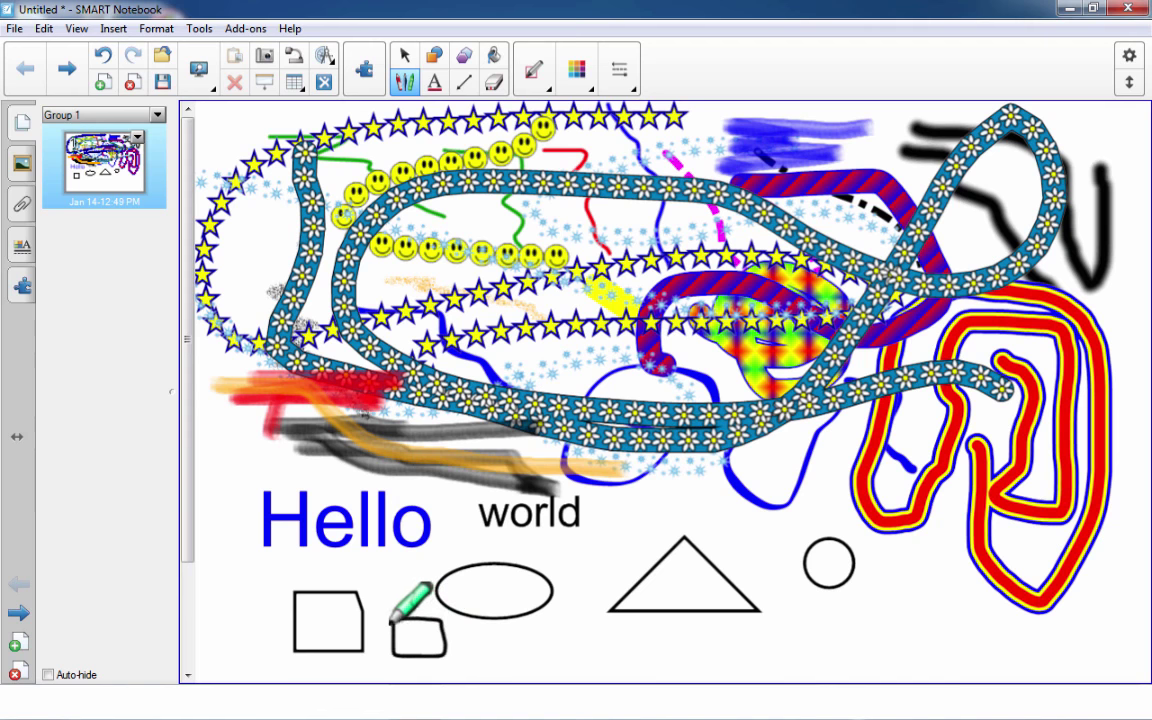
mouse_move(525, 635)
left_mouse_down()
mouse_move(597, 655)
mouse_move(597, 622)
mouse_move(528, 628)
left_mouse_up()
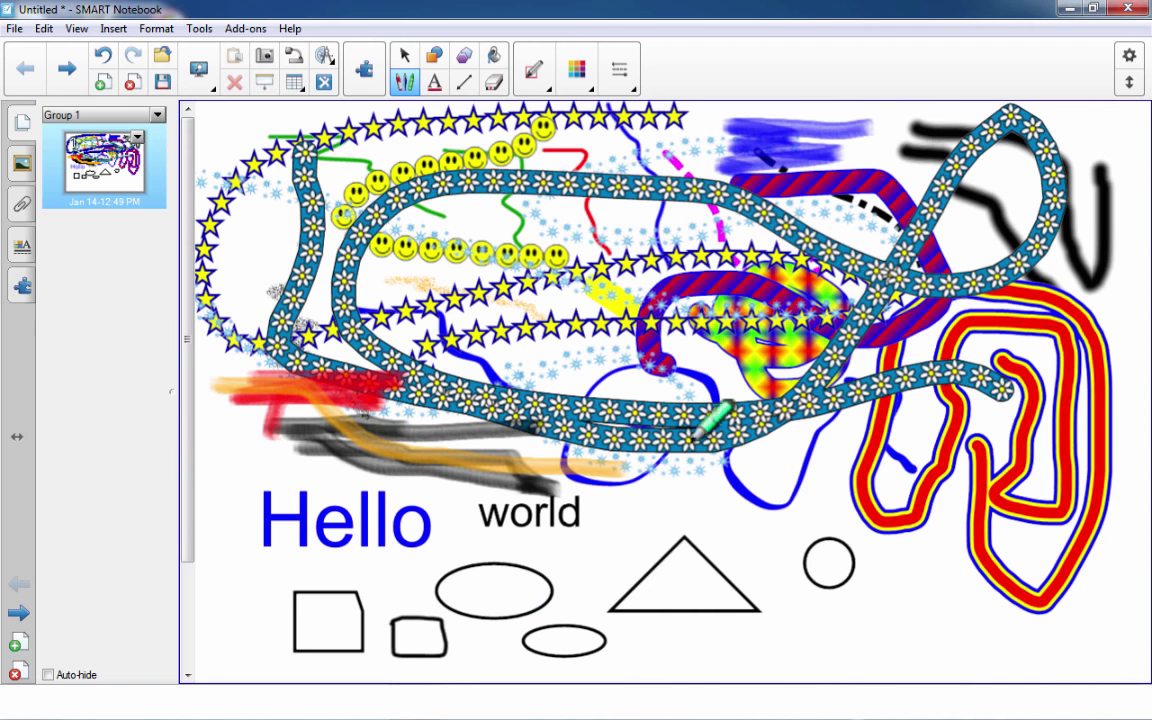
Step: Move the Hello text slightly left, the daisy band up and to the right, and the triangle right and down
left_click(408, 68)
left_click_drag(368, 514, 333, 520)
left_click_drag(540, 340, 575, 315)
left_click_drag(668, 562, 708, 577)
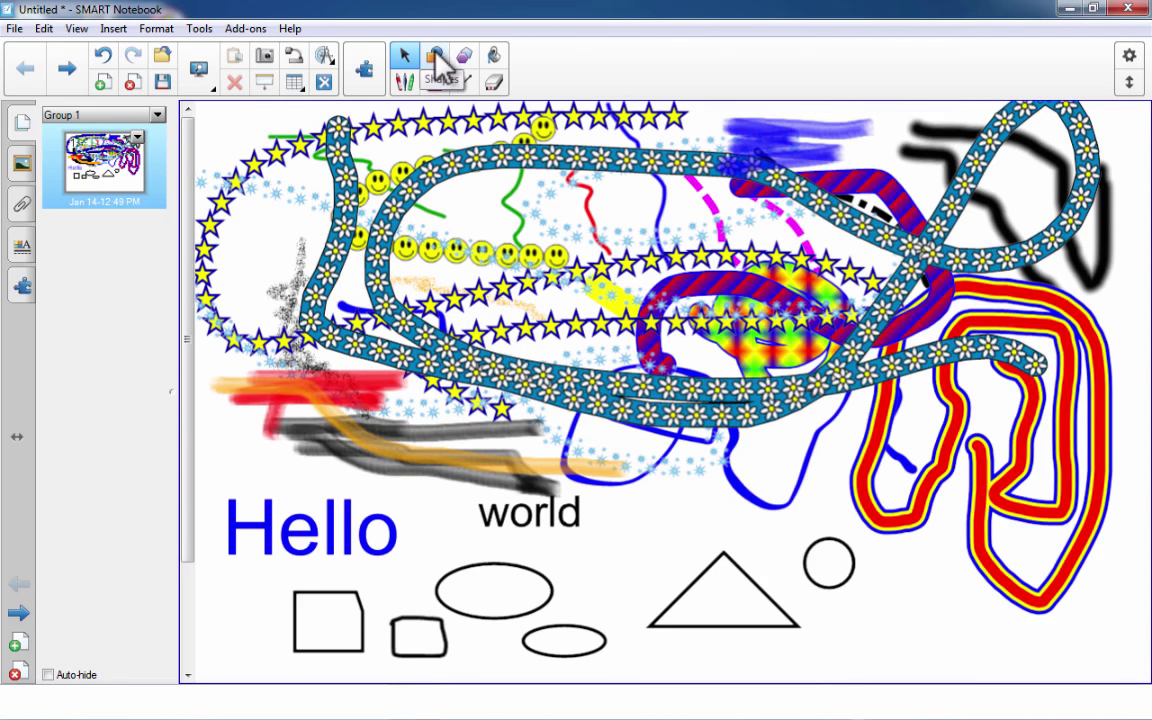
Step: Add a new blank page after the drawing page and activate the Shapes tool on it
left_click(436, 58)
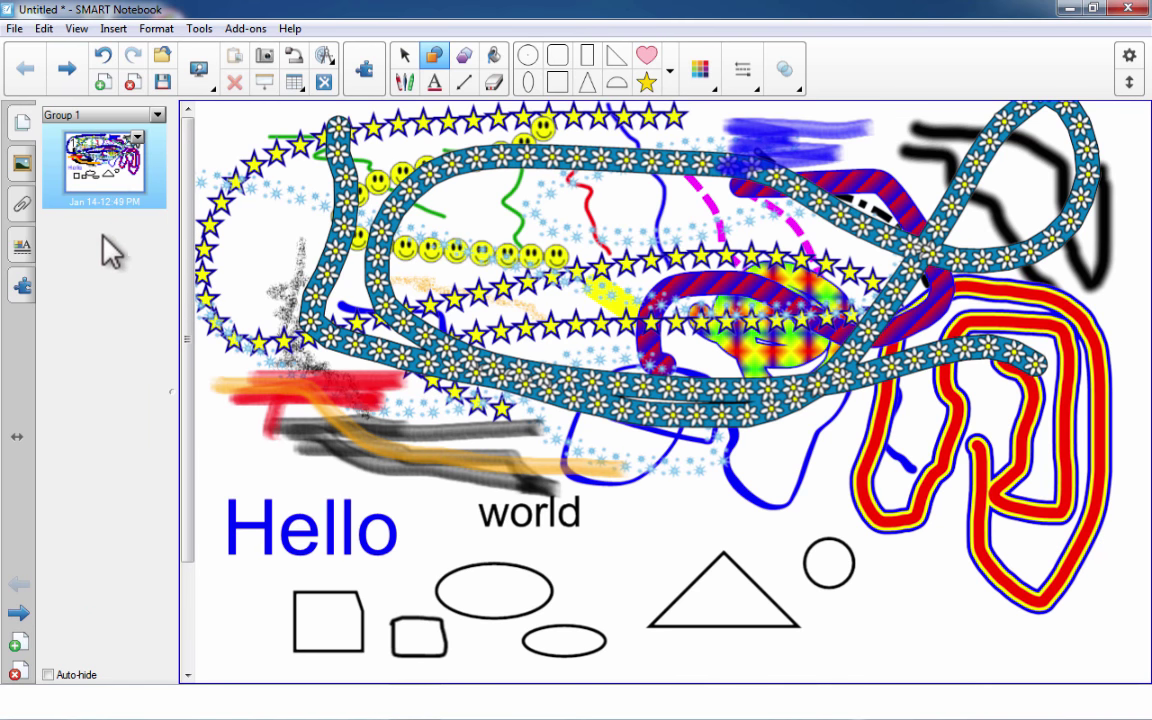
left_click(103, 83)
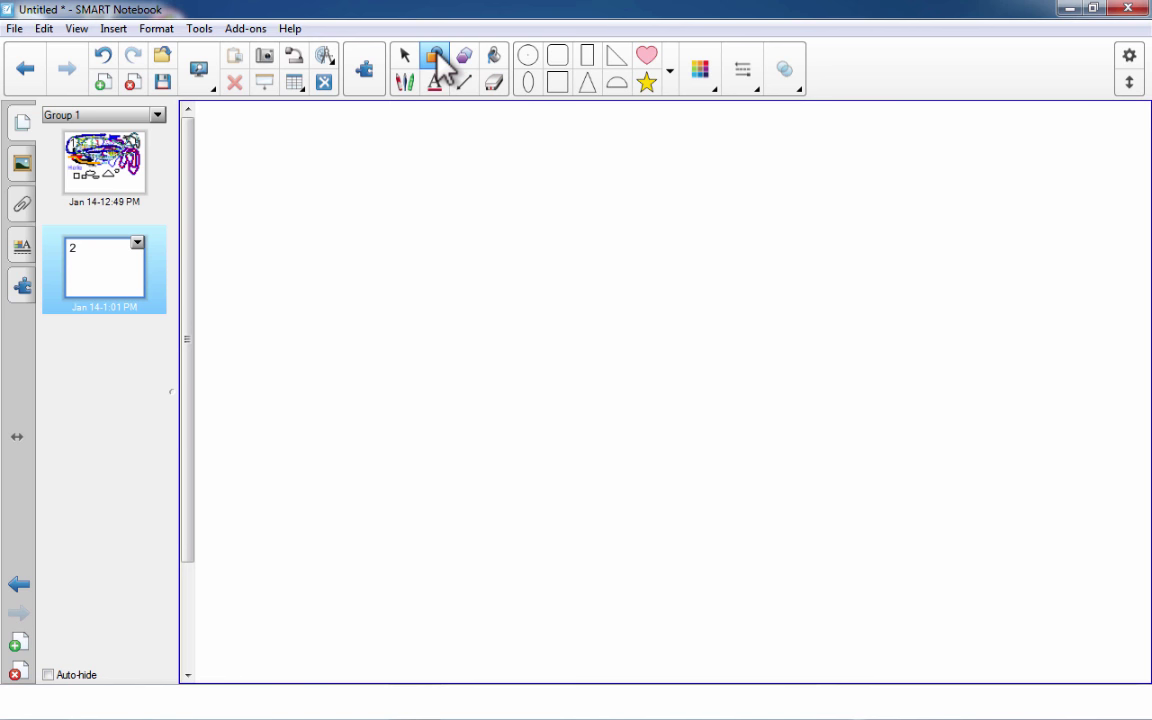
left_click(407, 87)
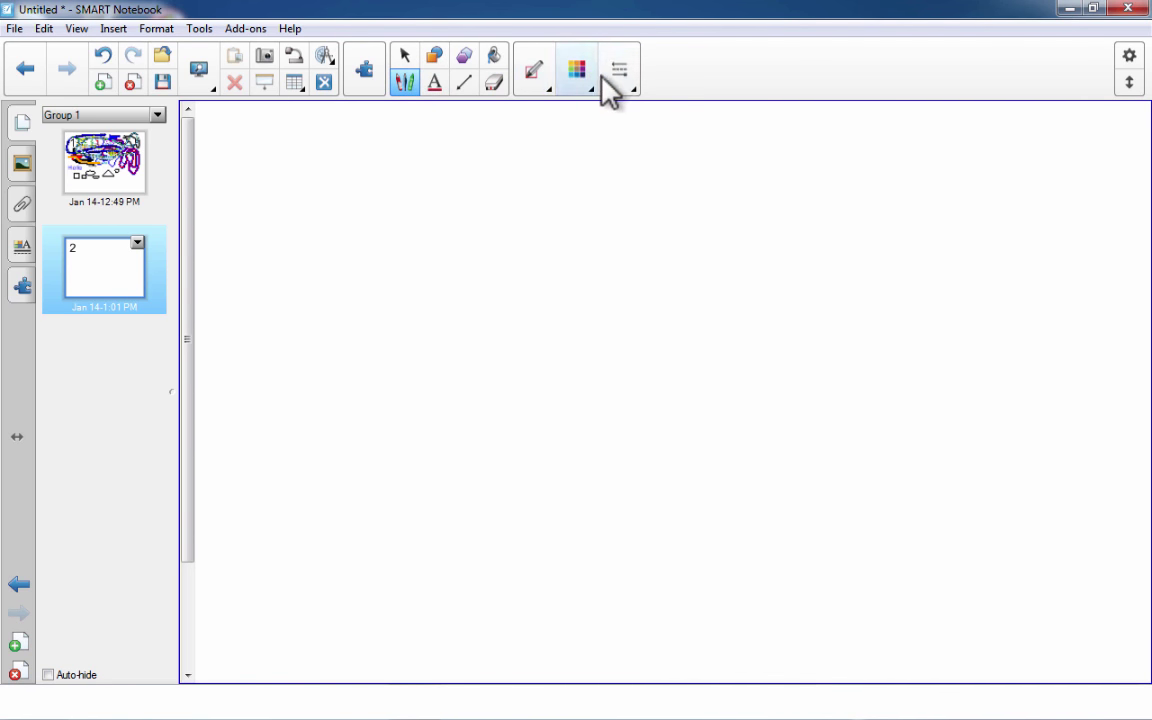
left_click(437, 60)
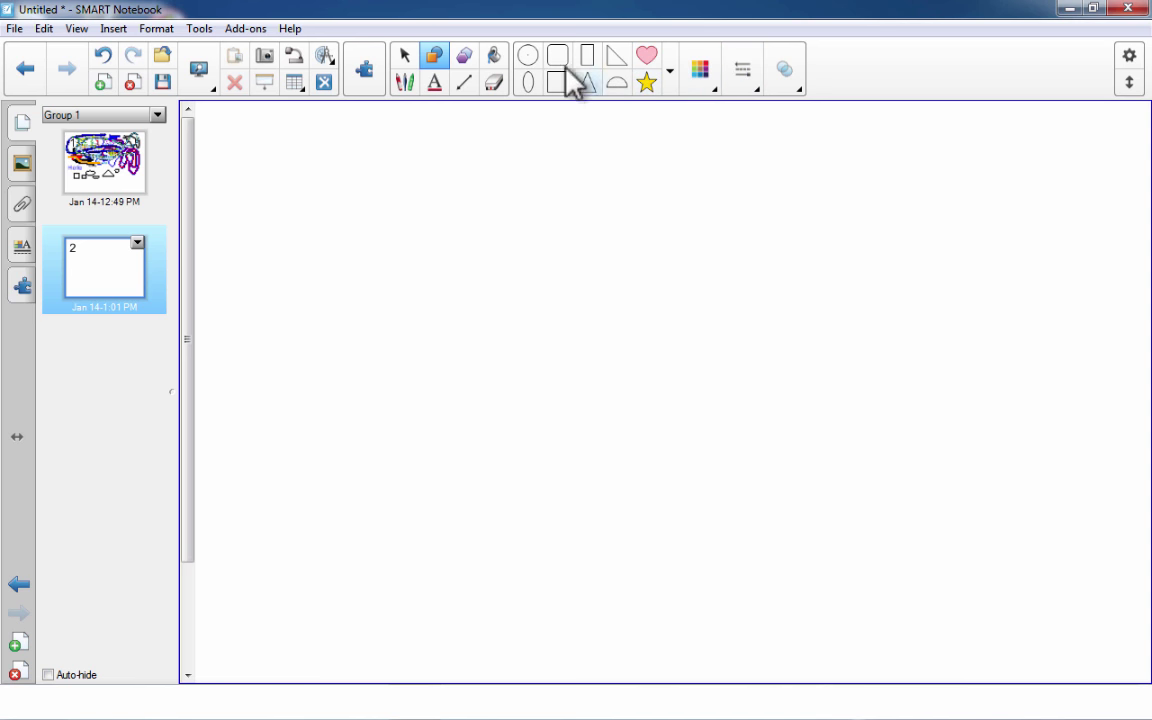
Step: Draw a large circle, a narrow upright ellipse, a square and a tall rectangle across the upper part of the new page
left_click(528, 56)
left_click_drag(423, 266, 368, 200)
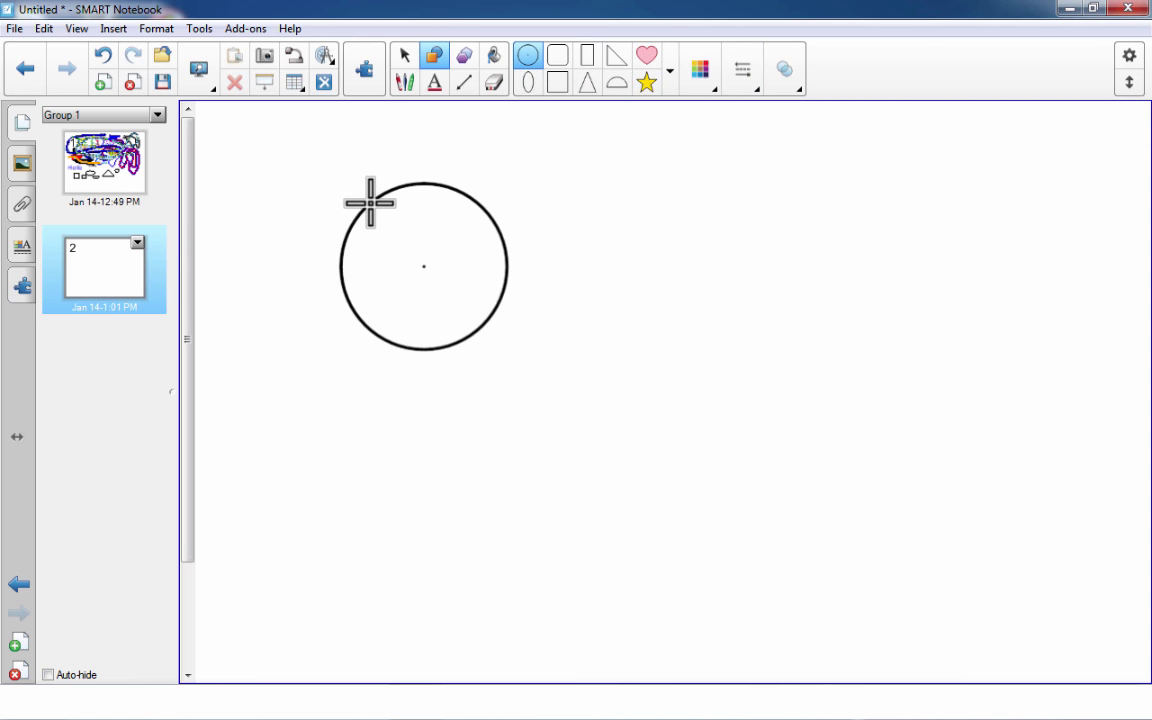
left_click_drag(562, 172, 603, 257)
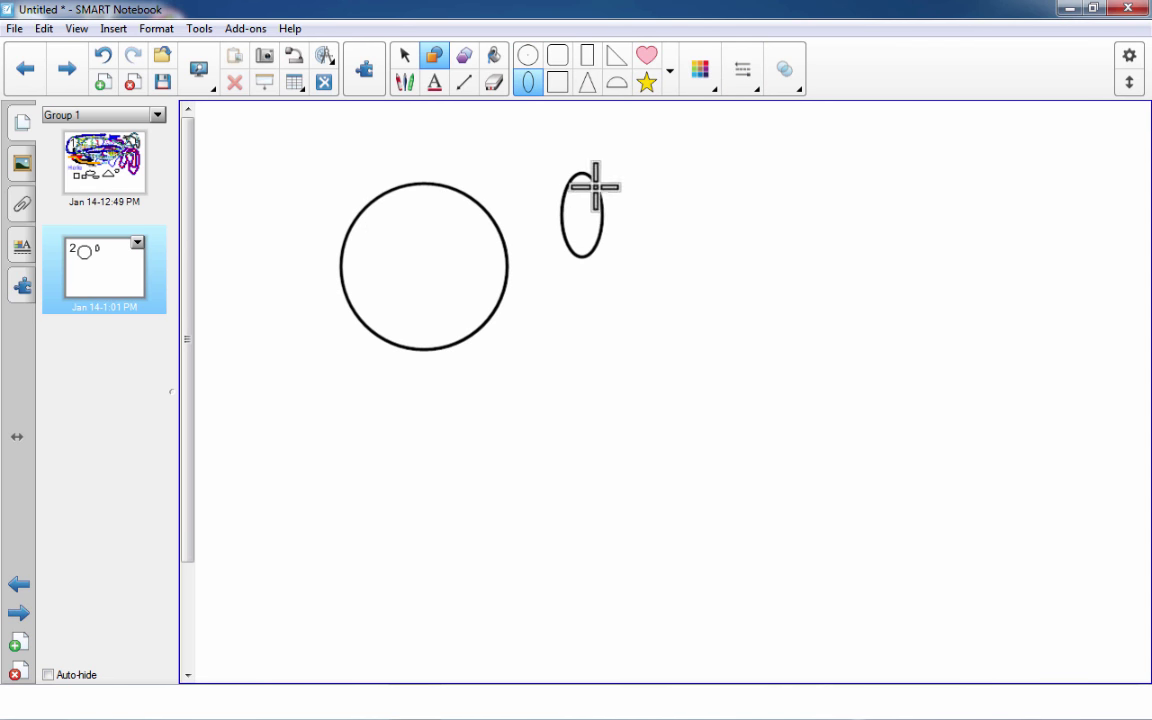
left_click(557, 82)
left_click_drag(774, 195, 856, 277)
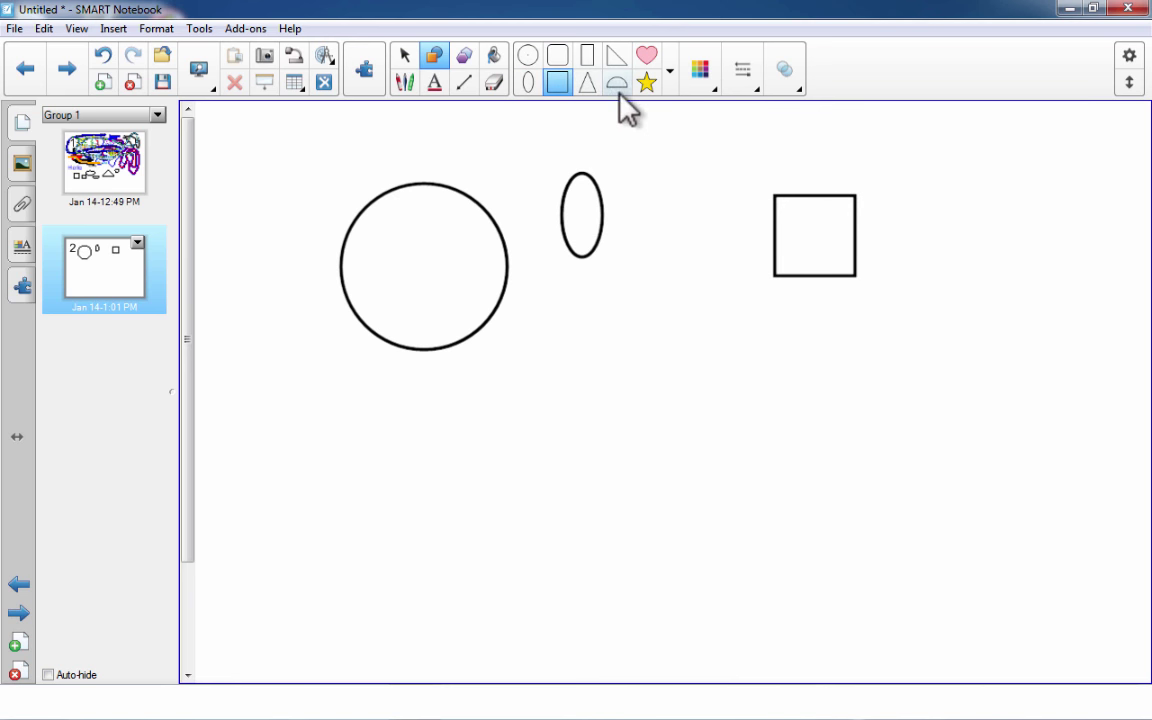
left_click(587, 58)
left_click_drag(652, 162, 733, 393)
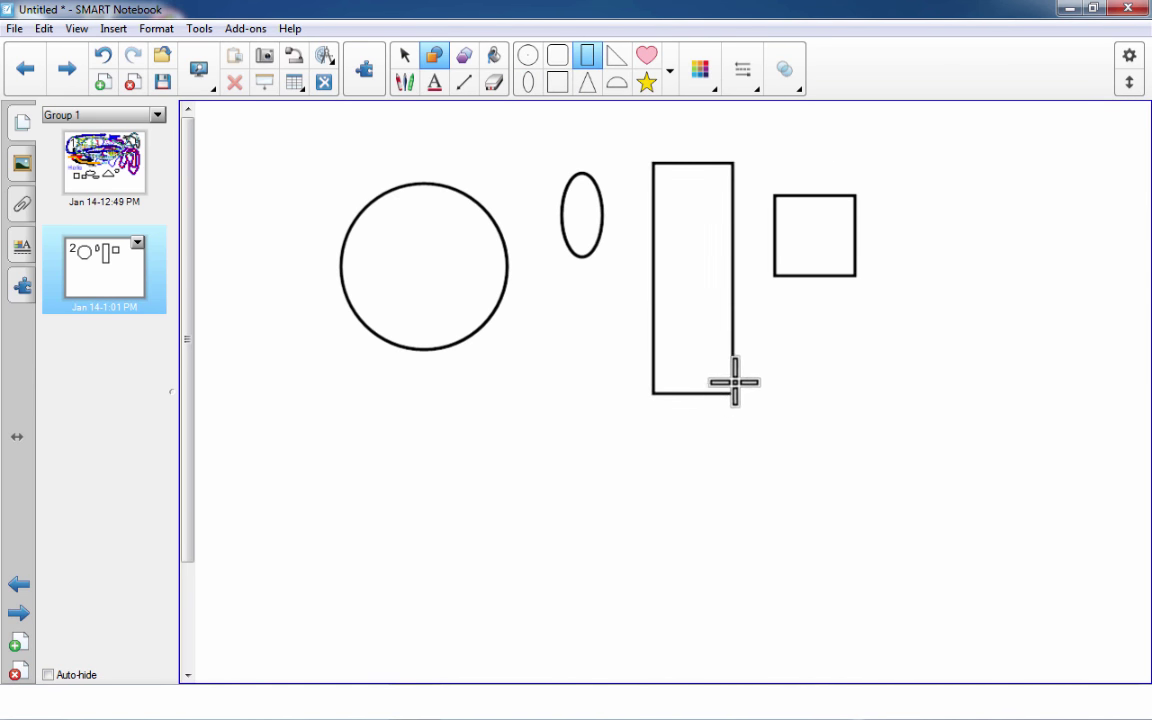
left_click(407, 85)
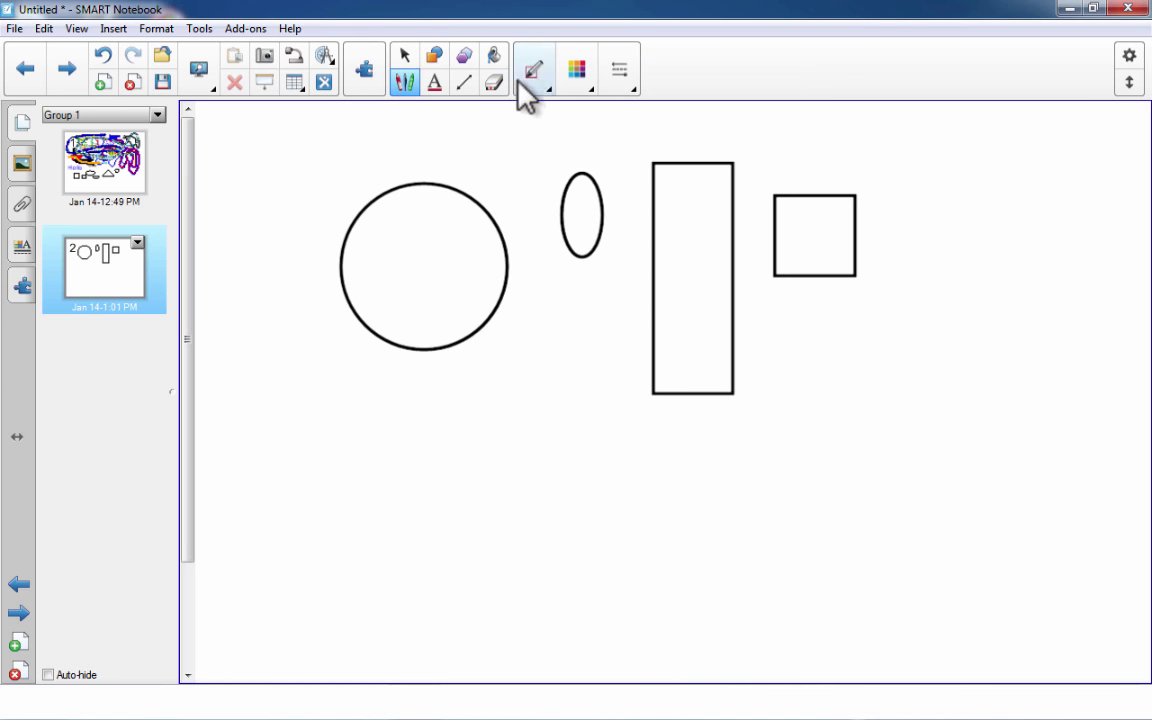
left_click(531, 88)
left_click(434, 55)
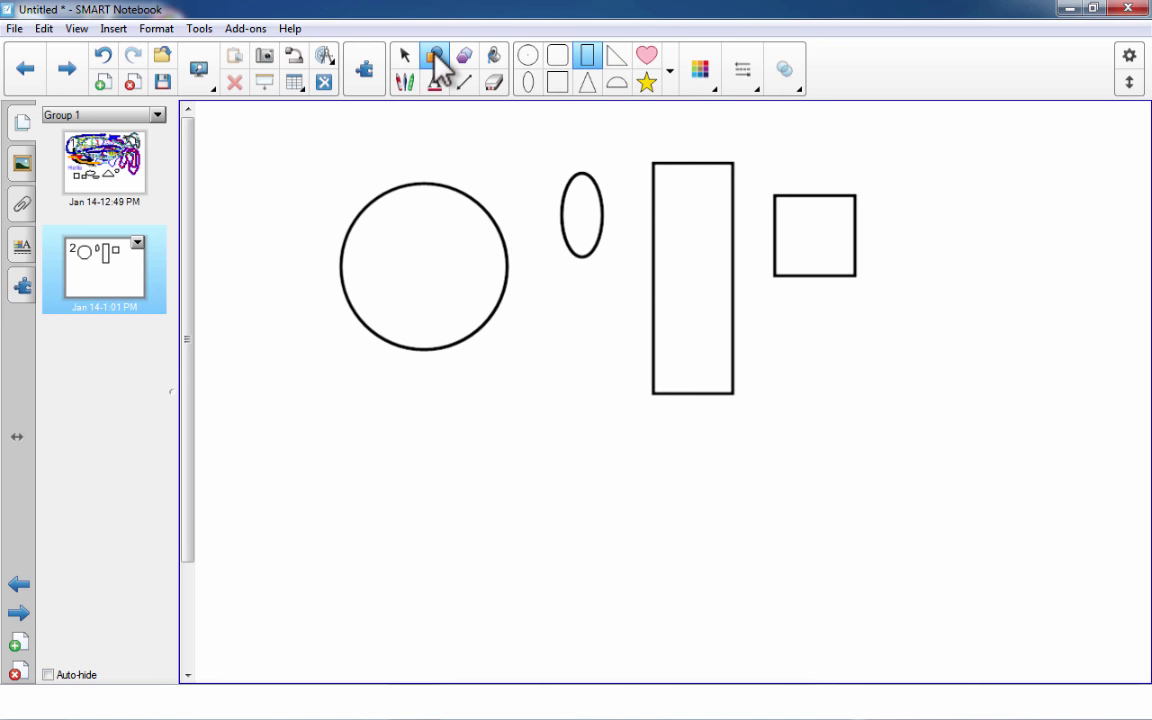
left_click(669, 72)
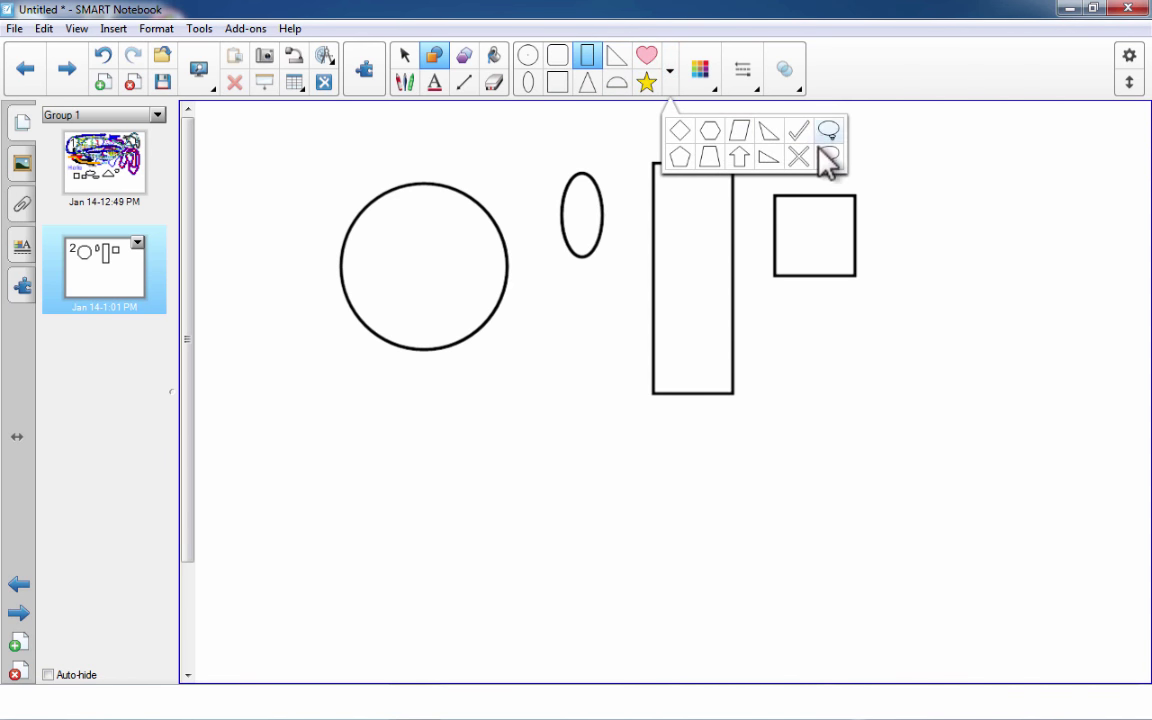
Step: Set the rectangle shape tool's fill color to bright green and its line color to light orange
left_click(704, 92)
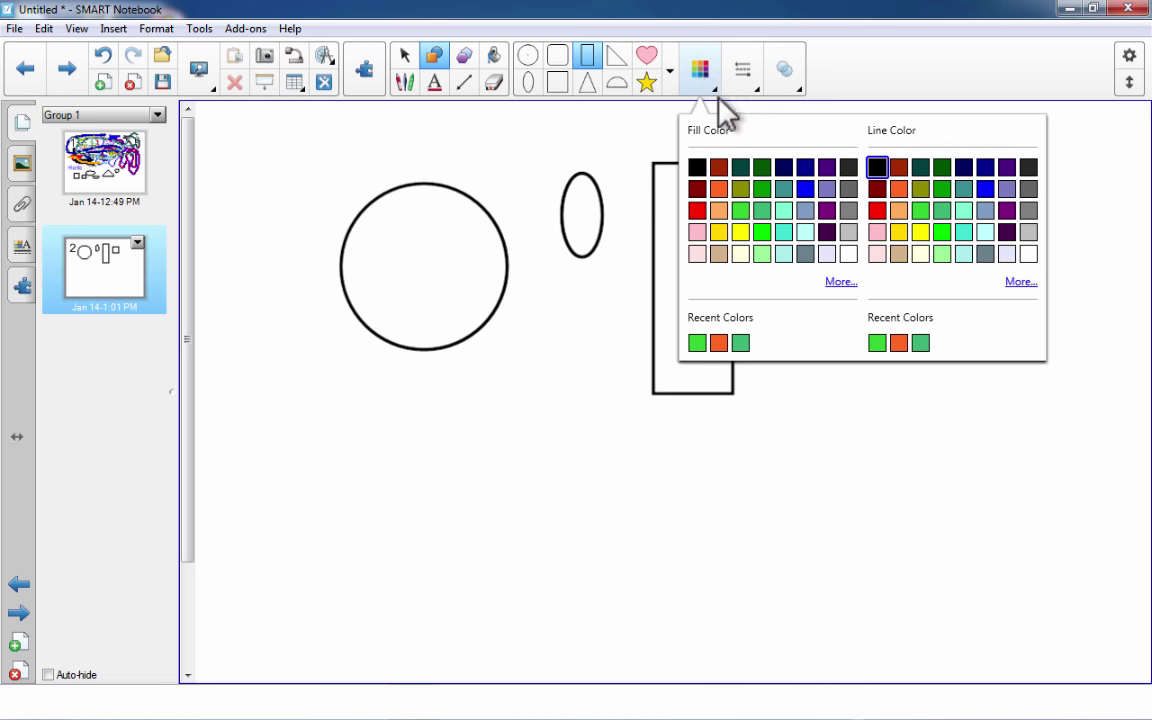
left_click(762, 188)
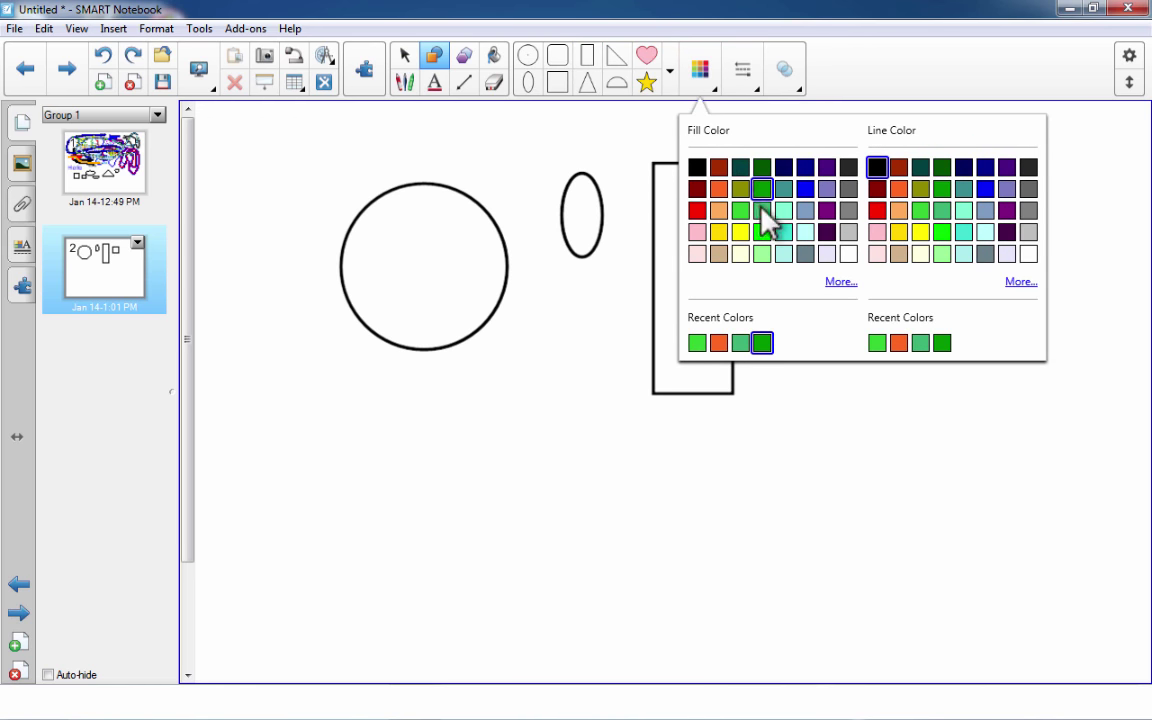
left_click(762, 231)
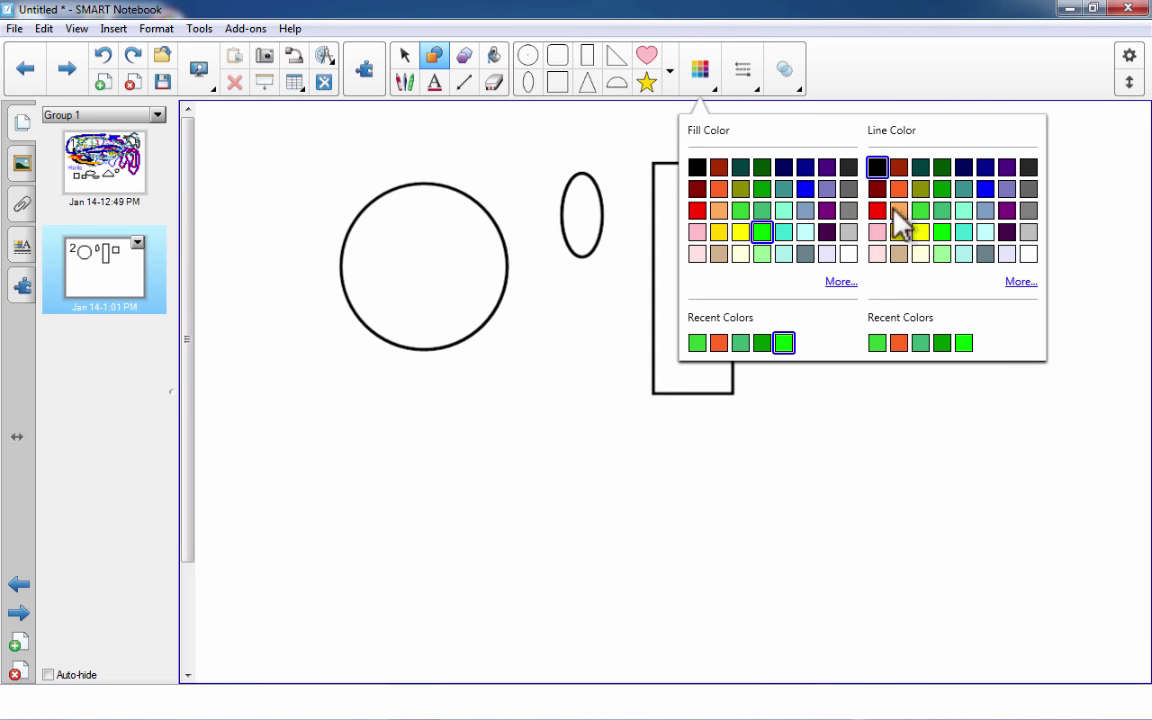
left_click(899, 210)
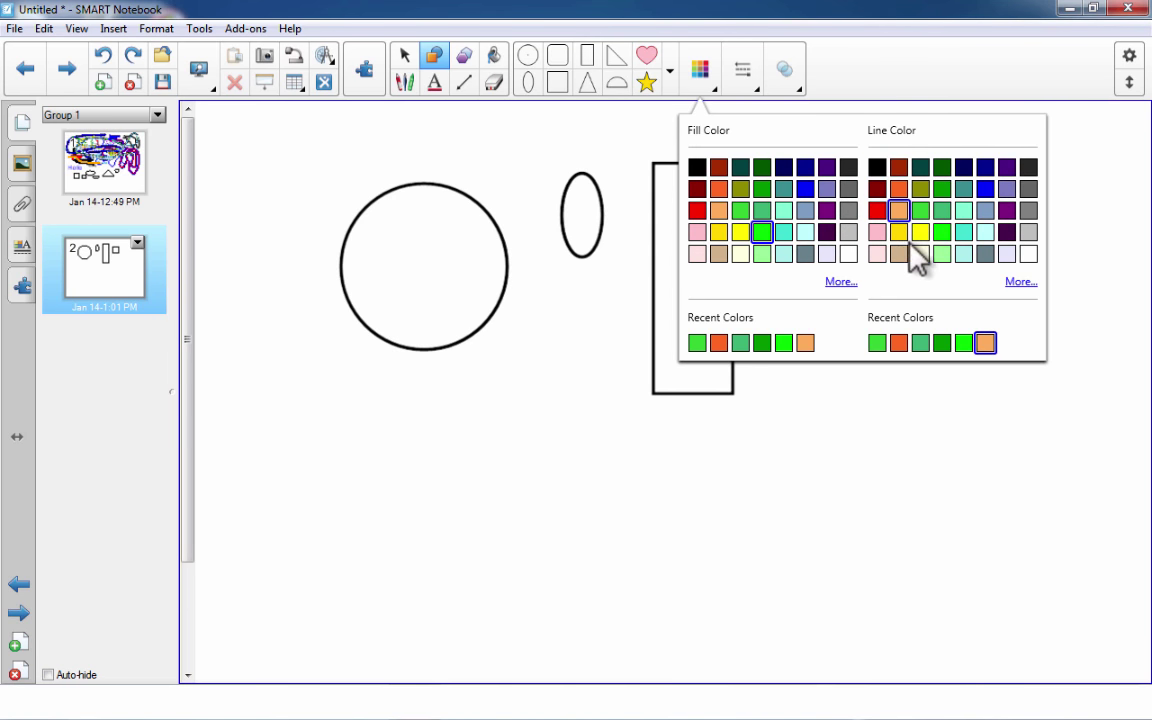
Step: Draw a small green square below the ellipse and a wide green rectangle with a thick dotted orange outline along the page's lower part
left_click(465, 248)
left_click_drag(527, 316, 602, 393)
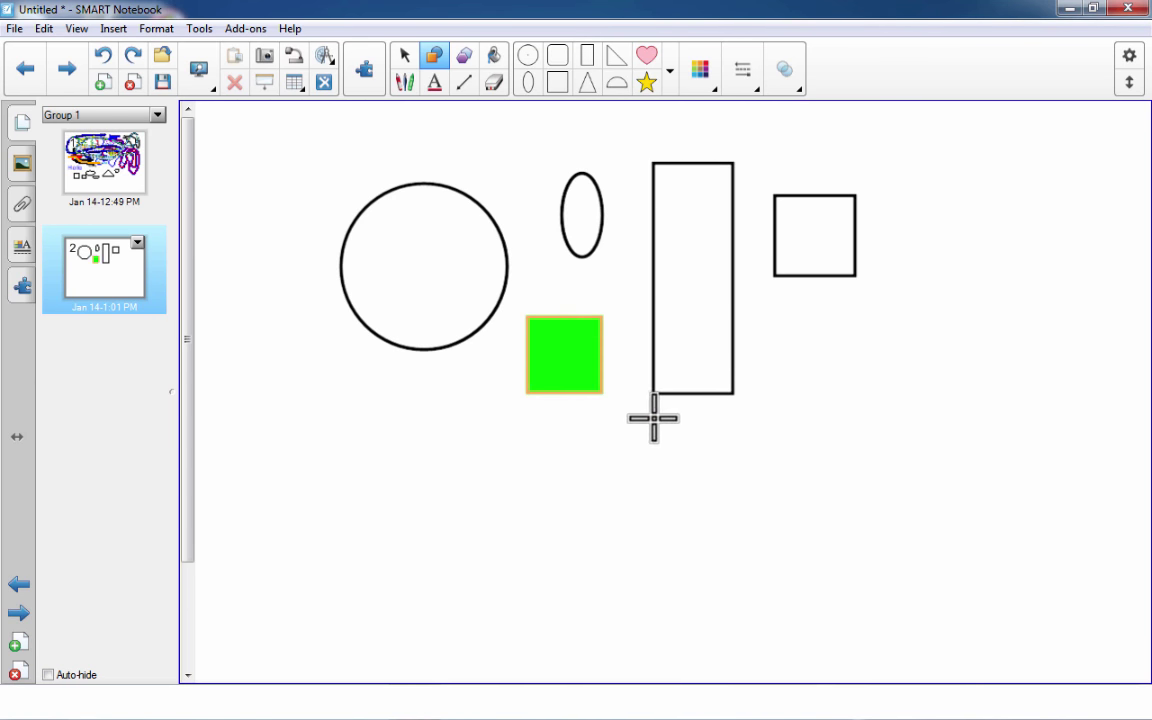
left_click(752, 88)
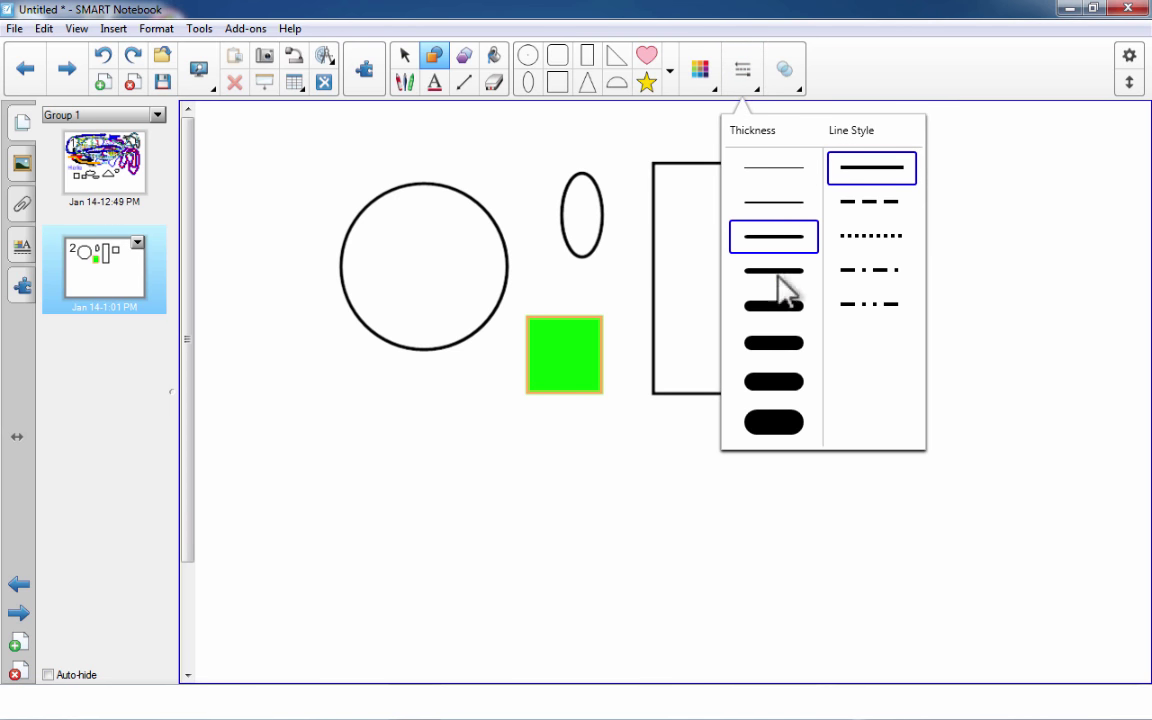
left_click(779, 348)
left_click(883, 238)
left_click_drag(373, 478, 684, 606)
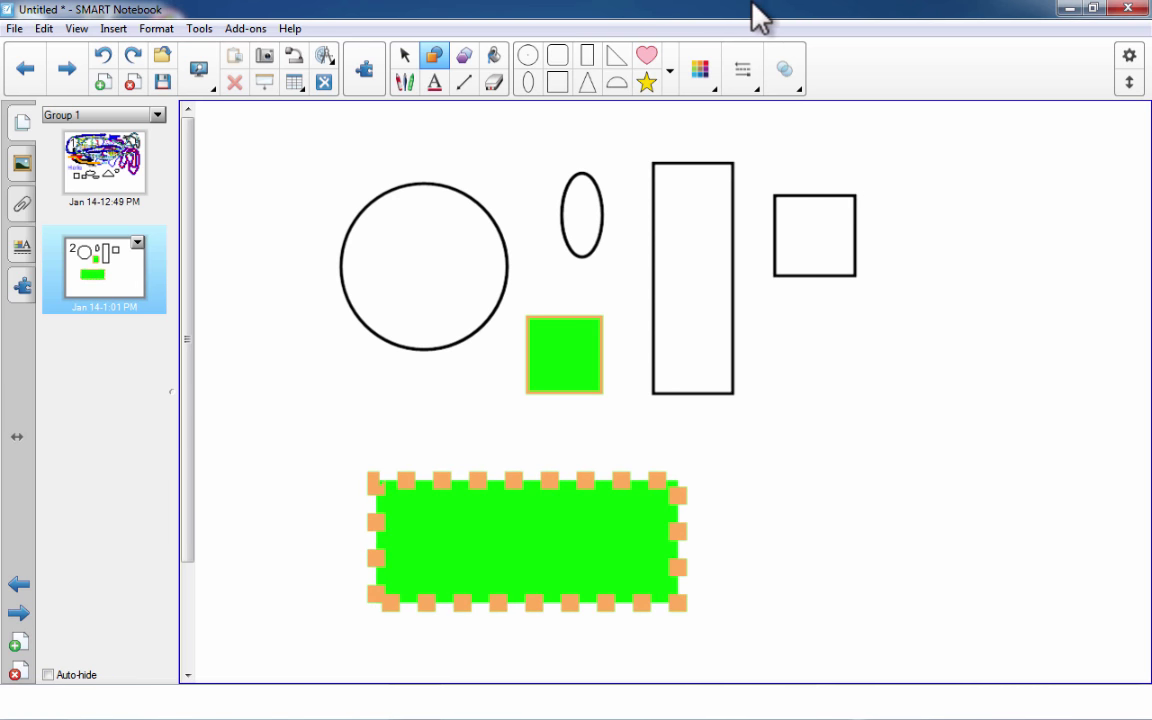
Step: Raise the shape transparency and draw a semi-transparent green rectangle with the dotted outline below the black square
mouse_move(755, 18)
left_click(784, 69)
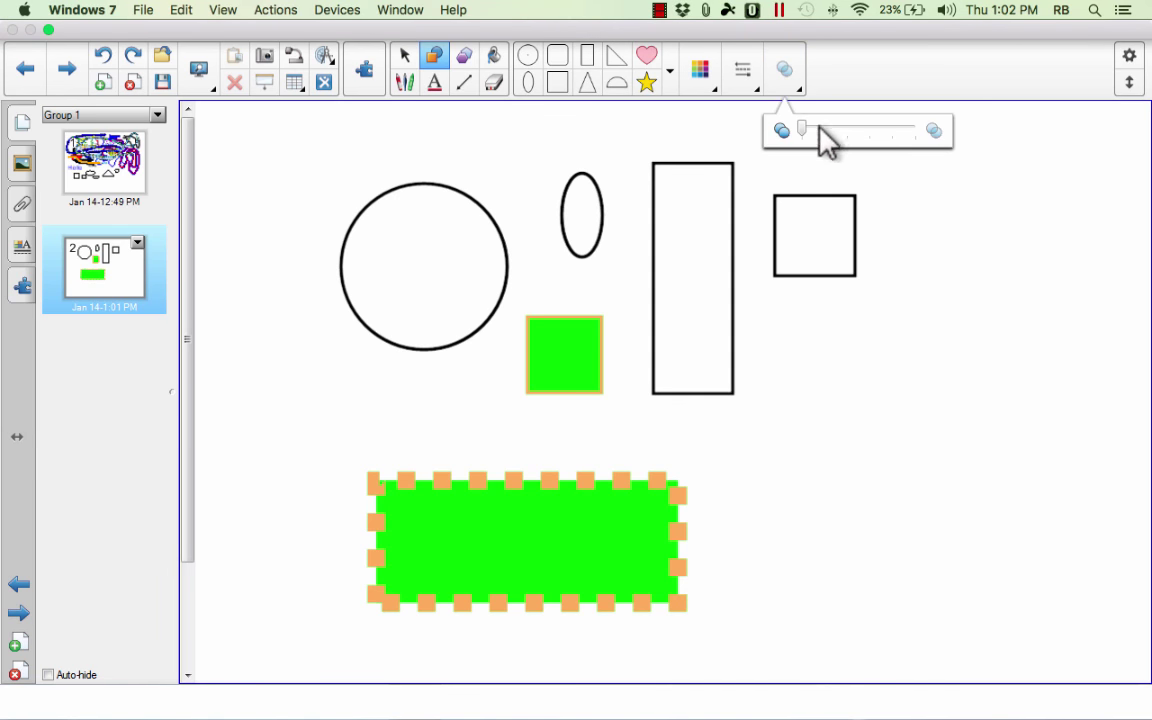
left_click_drag(823, 141, 869, 138)
left_click_drag(813, 357, 992, 450)
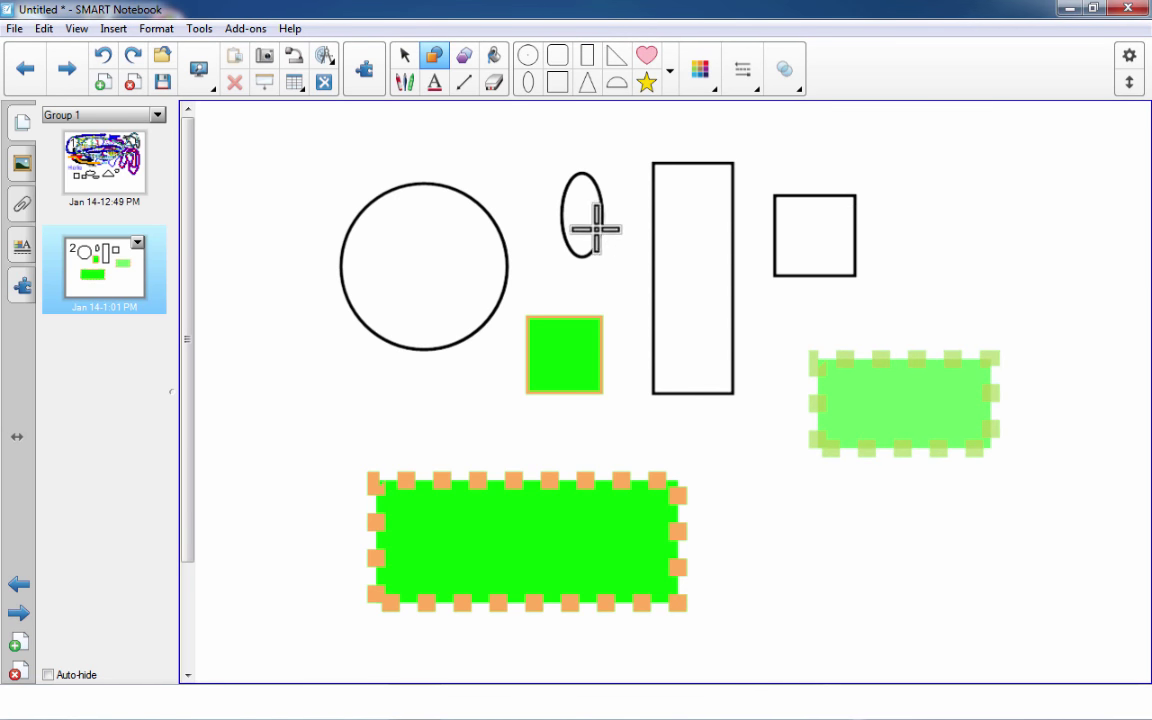
Step: Add the text "Learning is fun!" in Arial, size 36, above the large circle
left_click(435, 84)
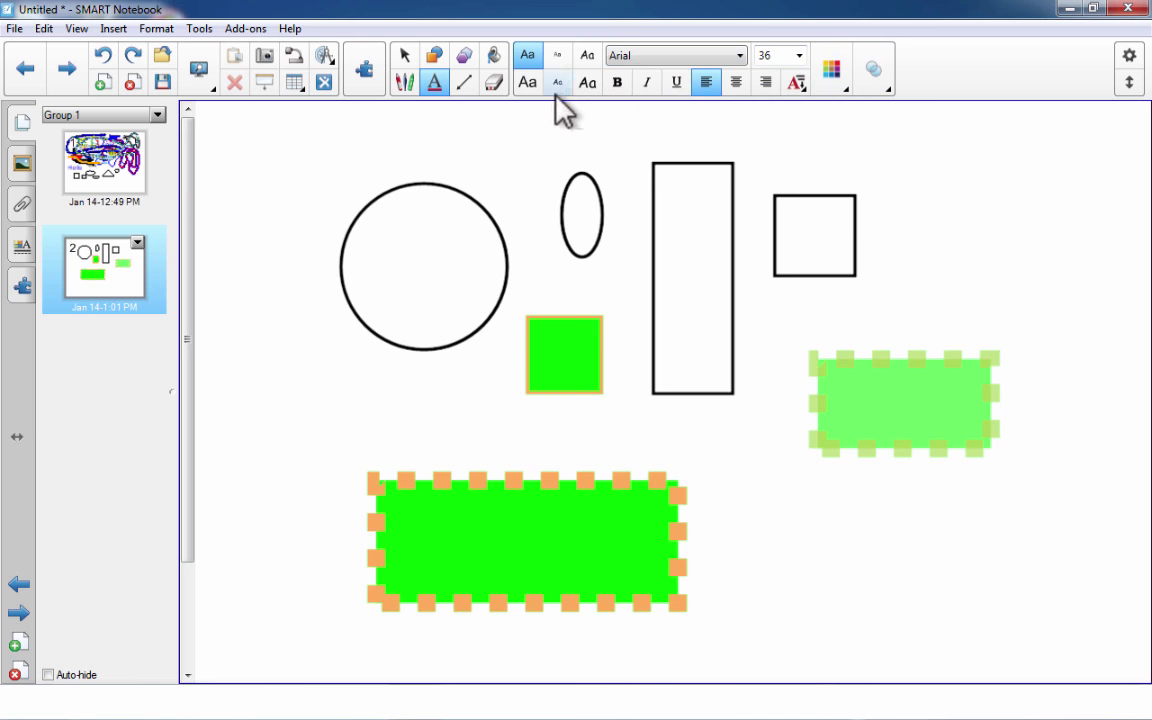
left_click(675, 56)
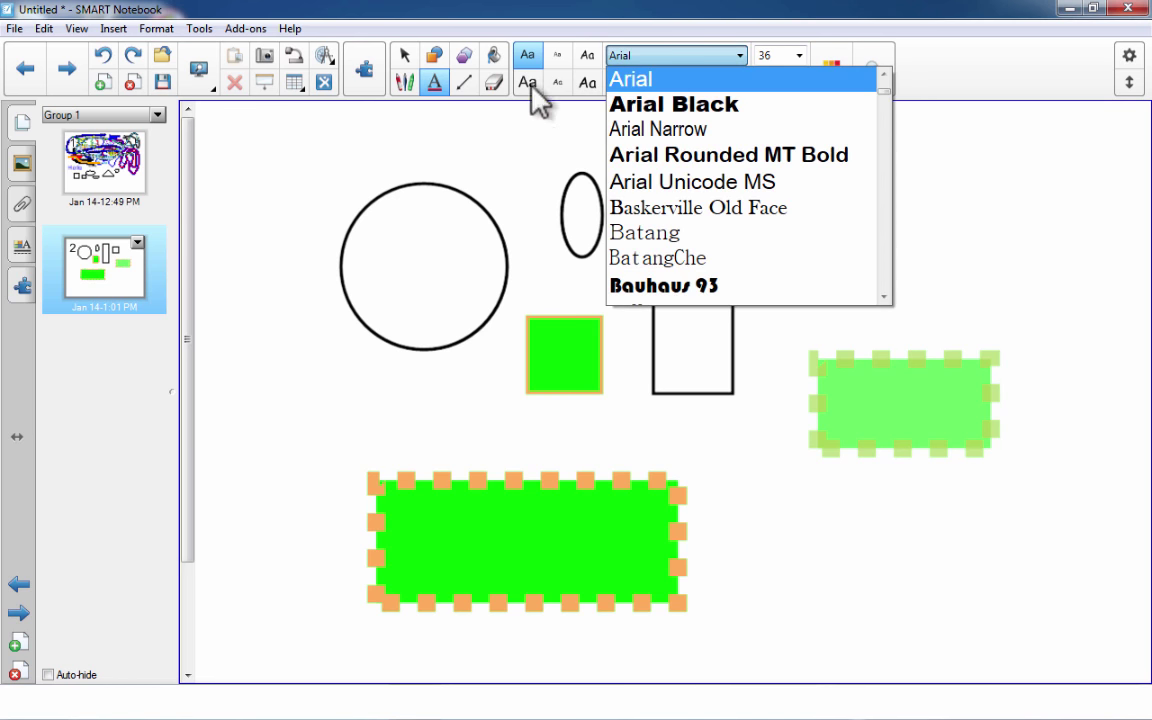
left_click(641, 94)
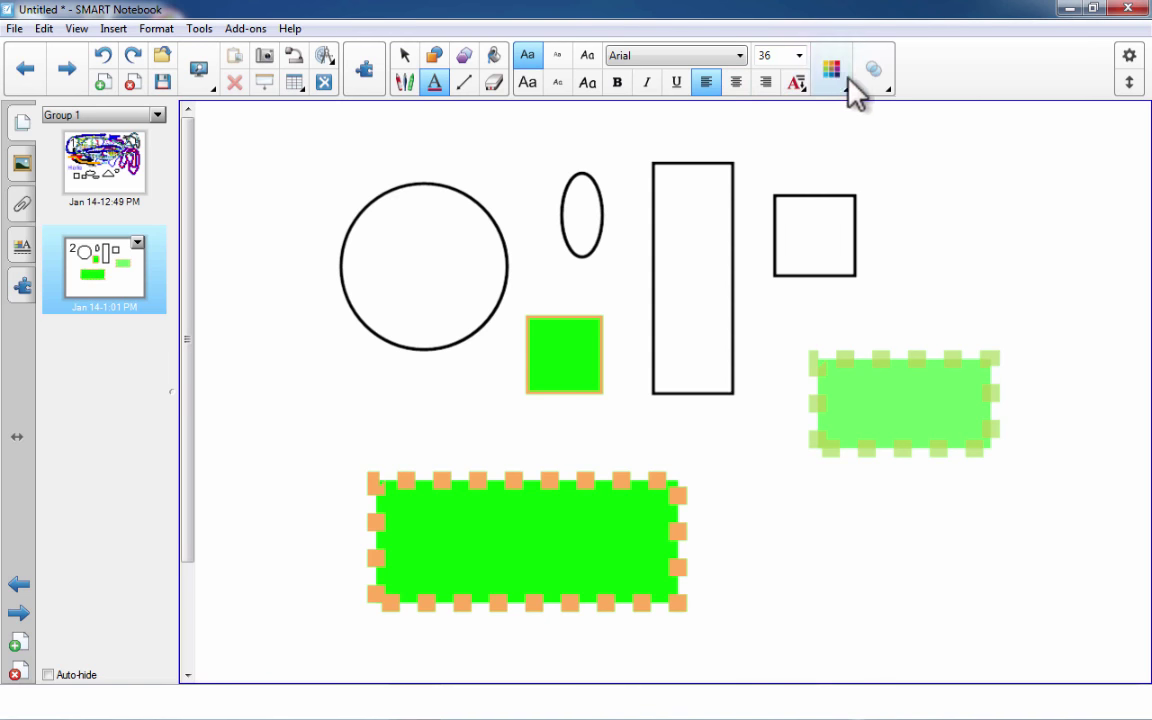
left_click(795, 85)
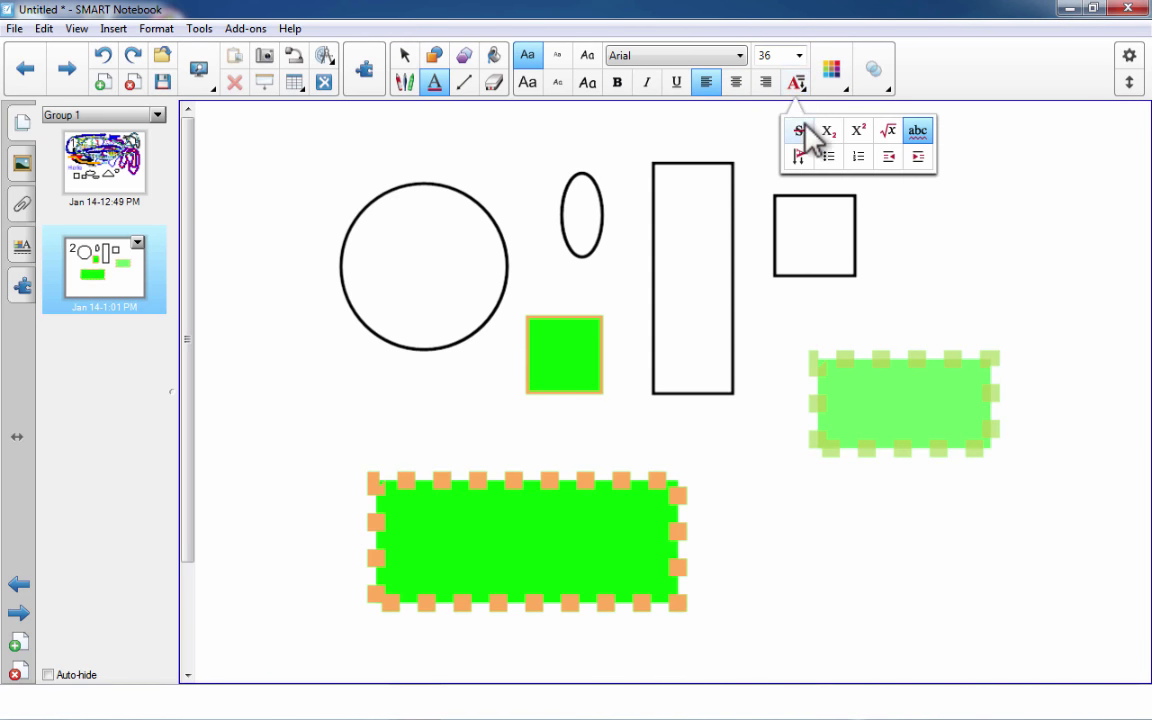
left_click(799, 84)
left_click(799, 84)
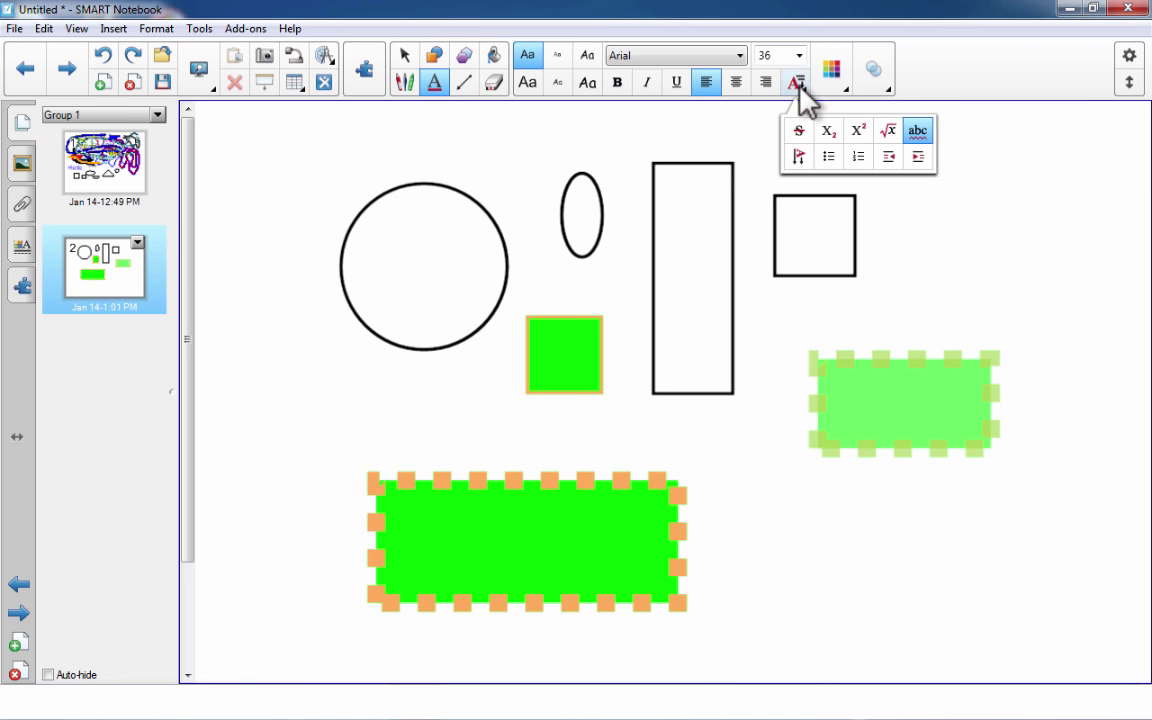
left_click(630, 135)
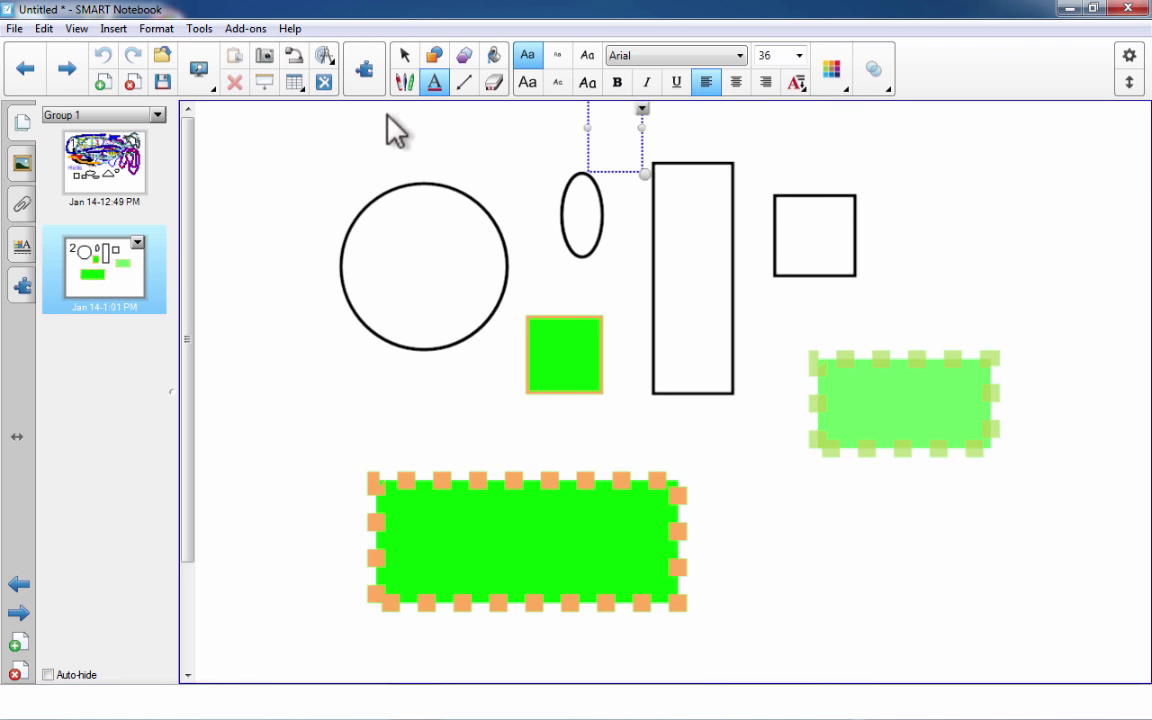
left_click(318, 125)
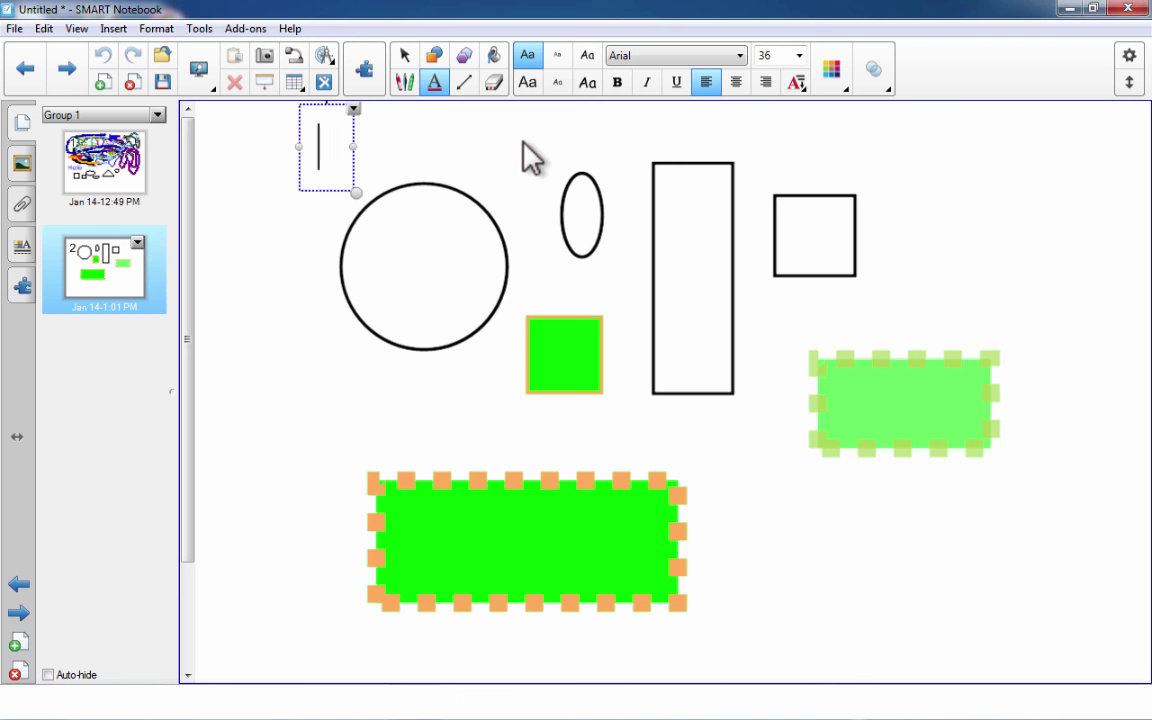
type("Learning is fun!")
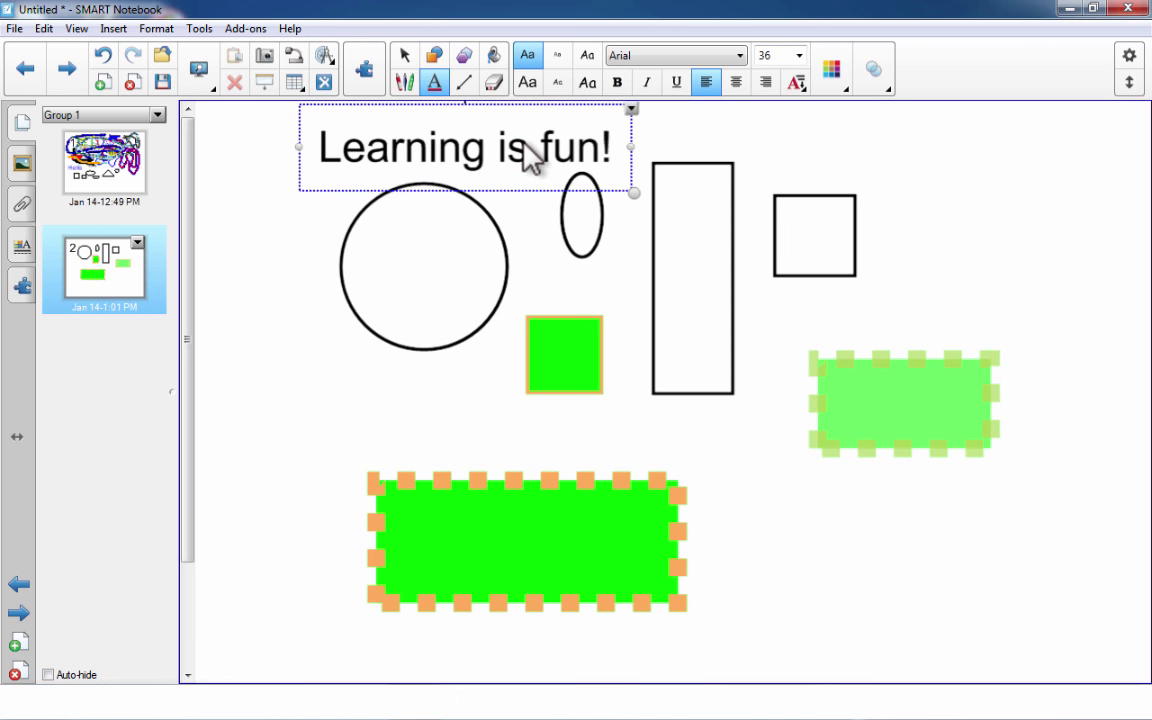
left_click(499, 145)
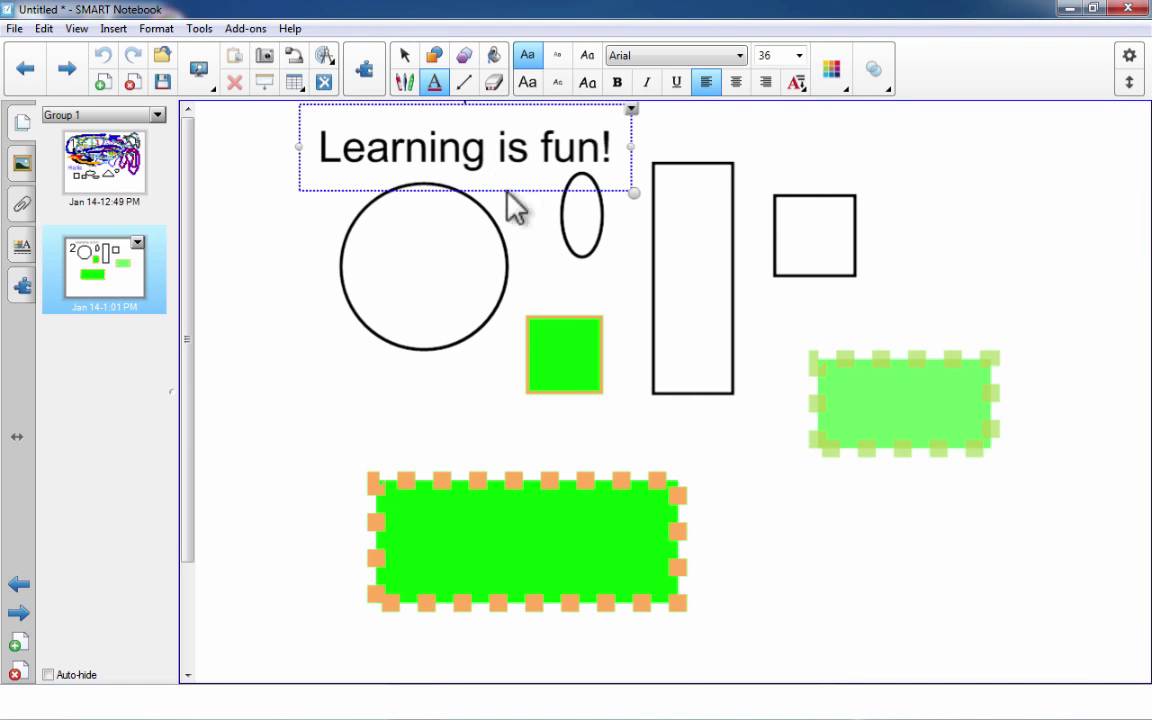
left_click(636, 112)
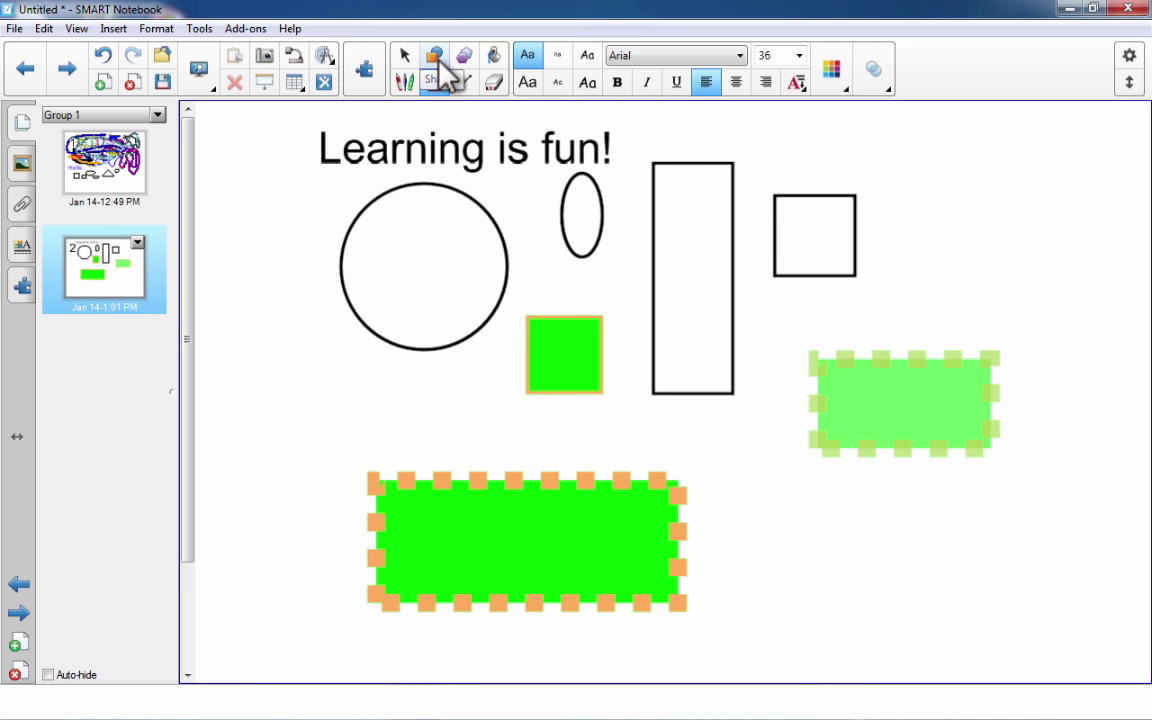
Step: Draw a triangle below the semi-transparent rectangle and an octagon in the page's upper right with the Regular Polygons tool
left_click(438, 63)
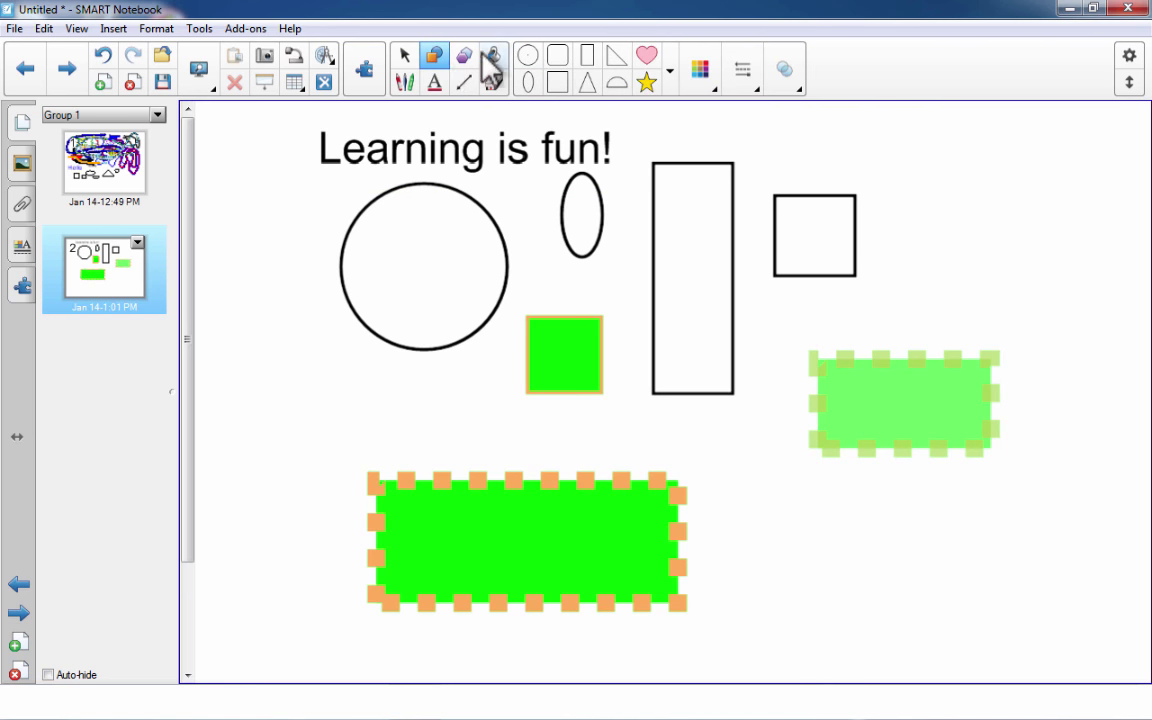
left_click(465, 60)
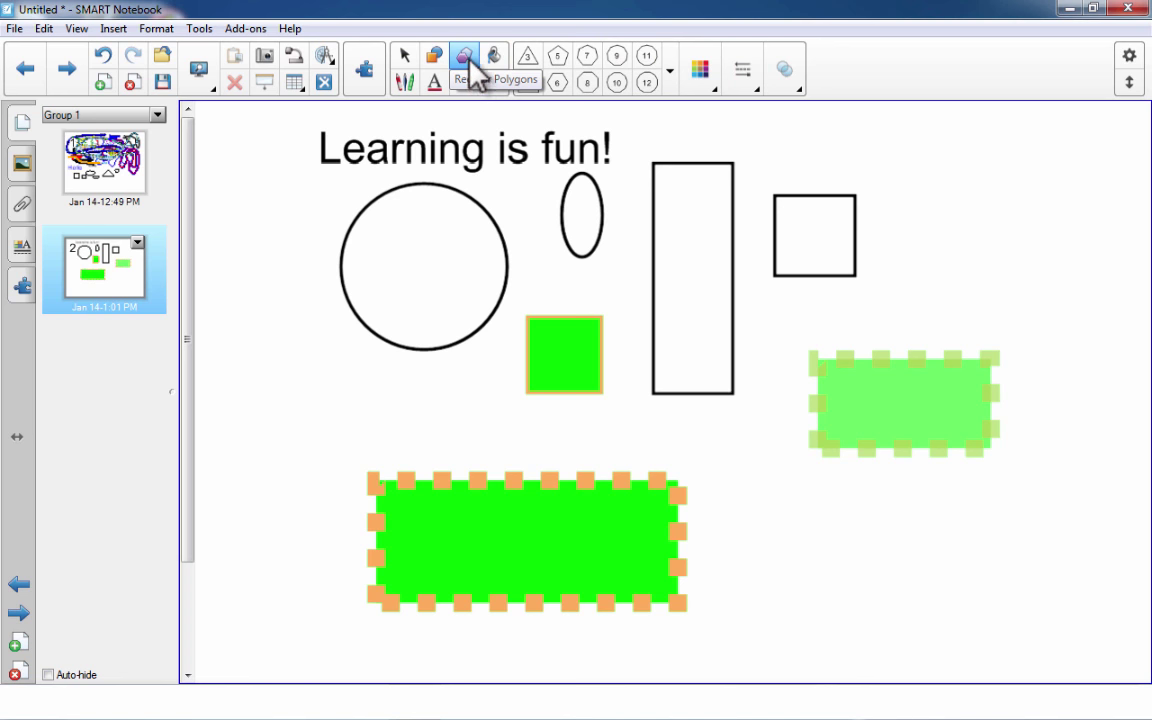
left_click(530, 60)
left_click_drag(965, 562, 881, 481)
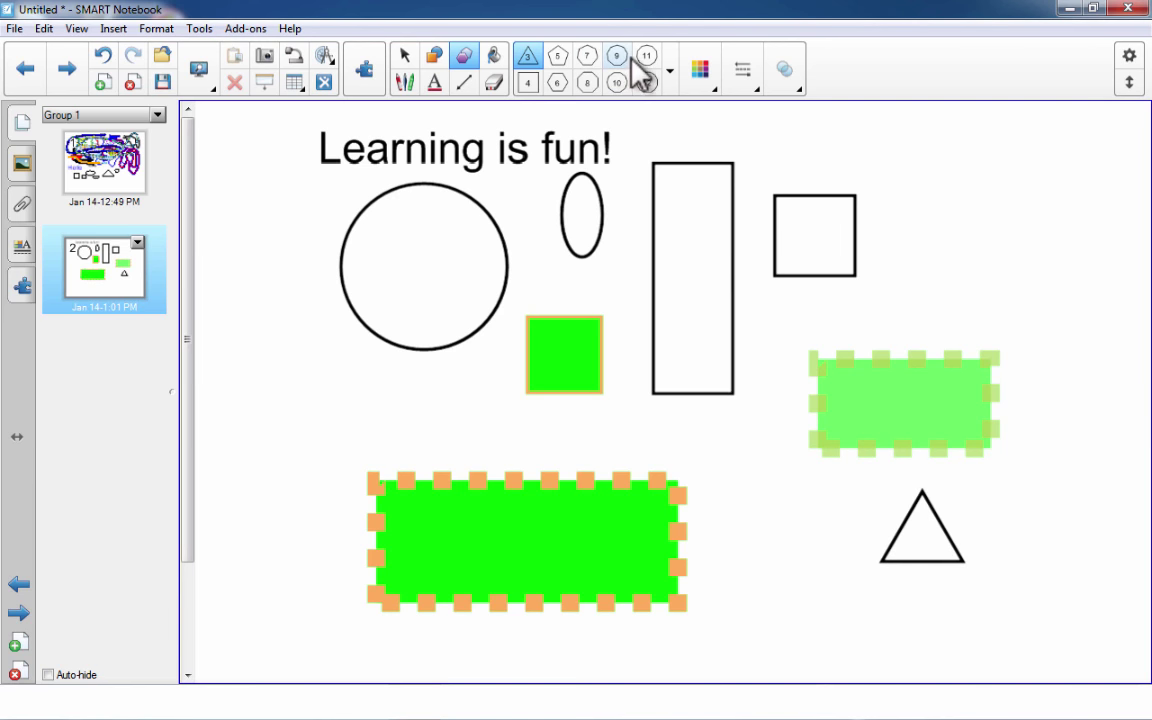
left_click(587, 82)
left_click_drag(900, 131, 1022, 252)
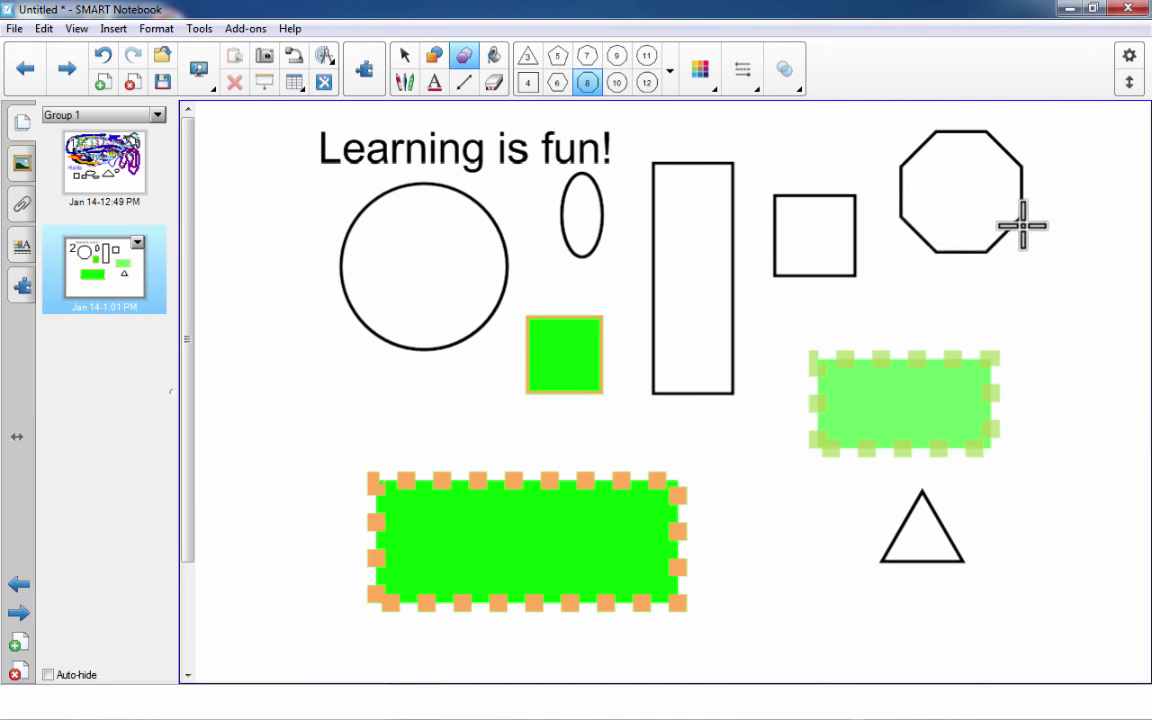
left_click(670, 80)
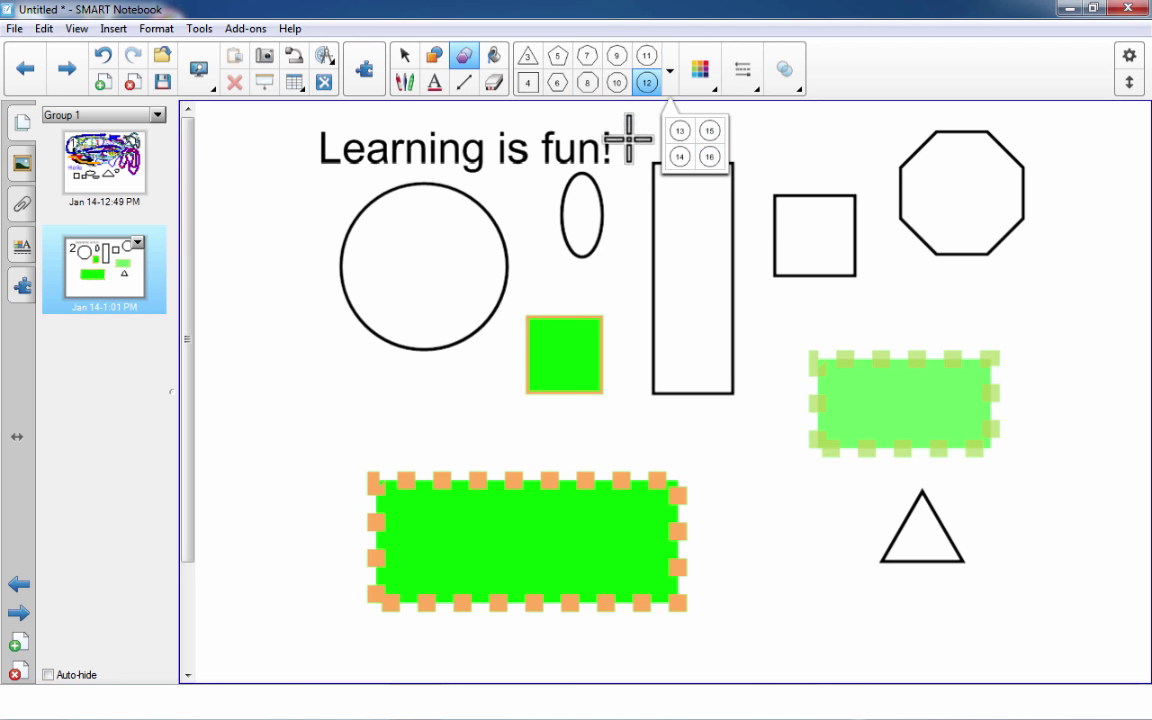
left_click(532, 125)
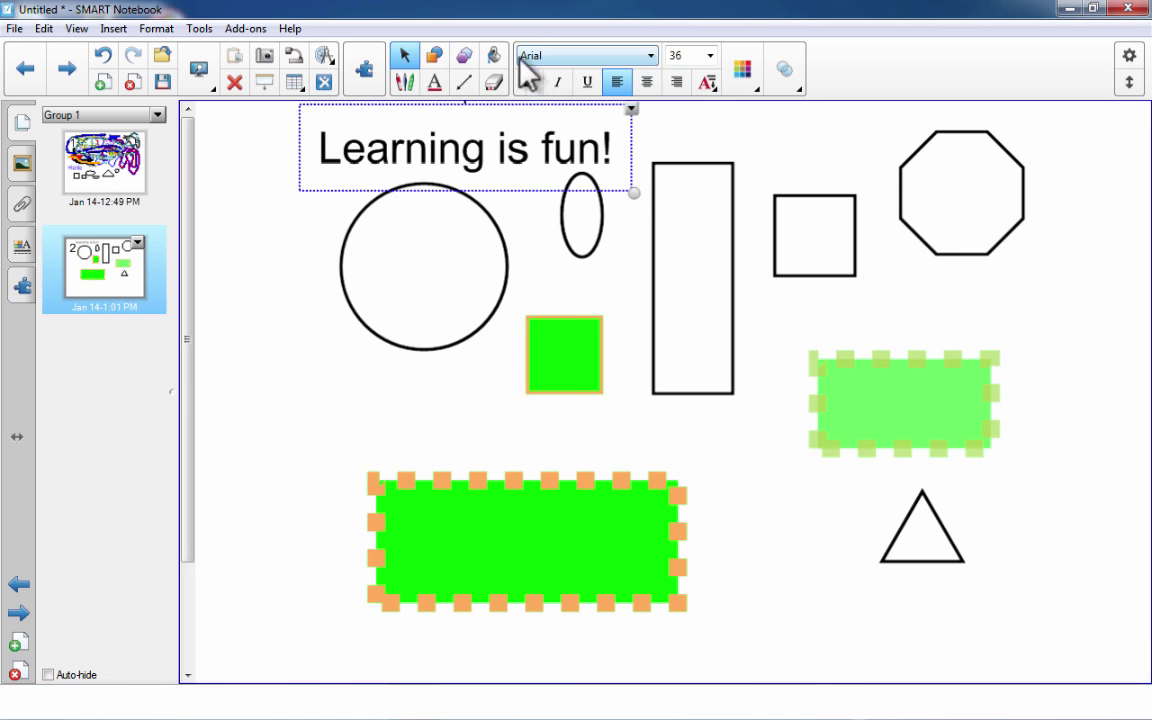
Step: Draw three black arrows with round starts: two beside the large circle and one above the semi-transparent rectangle
left_click(475, 81)
left_click_drag(271, 301, 350, 415)
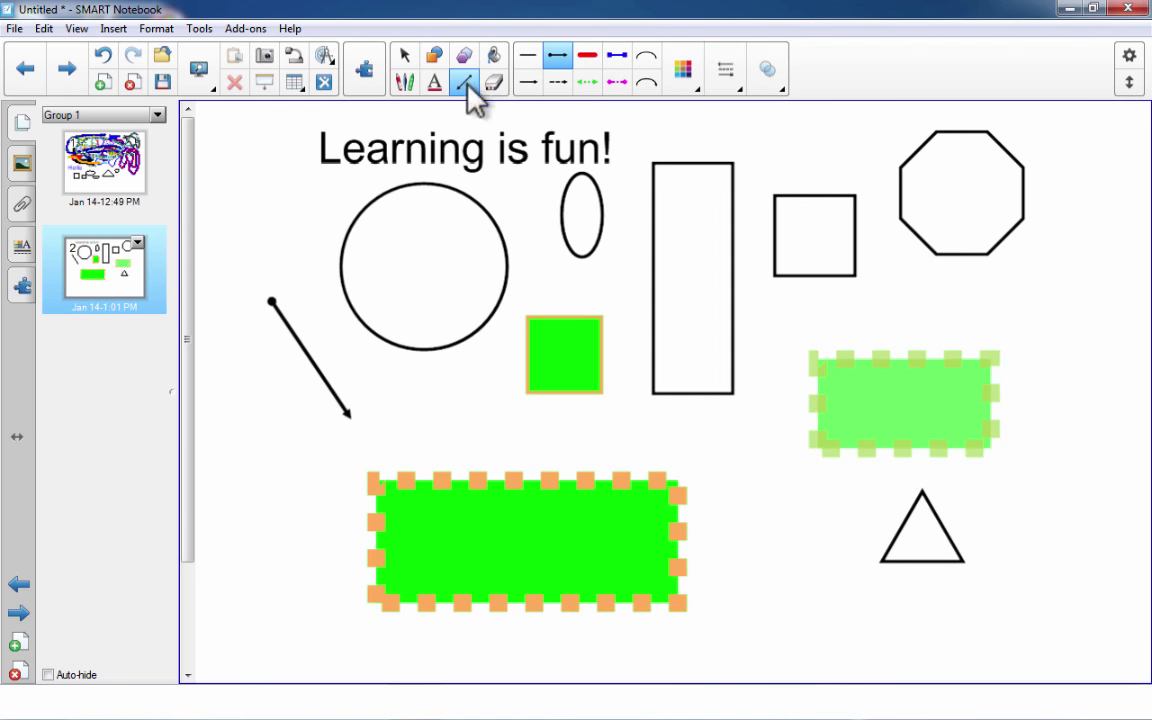
left_click_drag(328, 312, 479, 482)
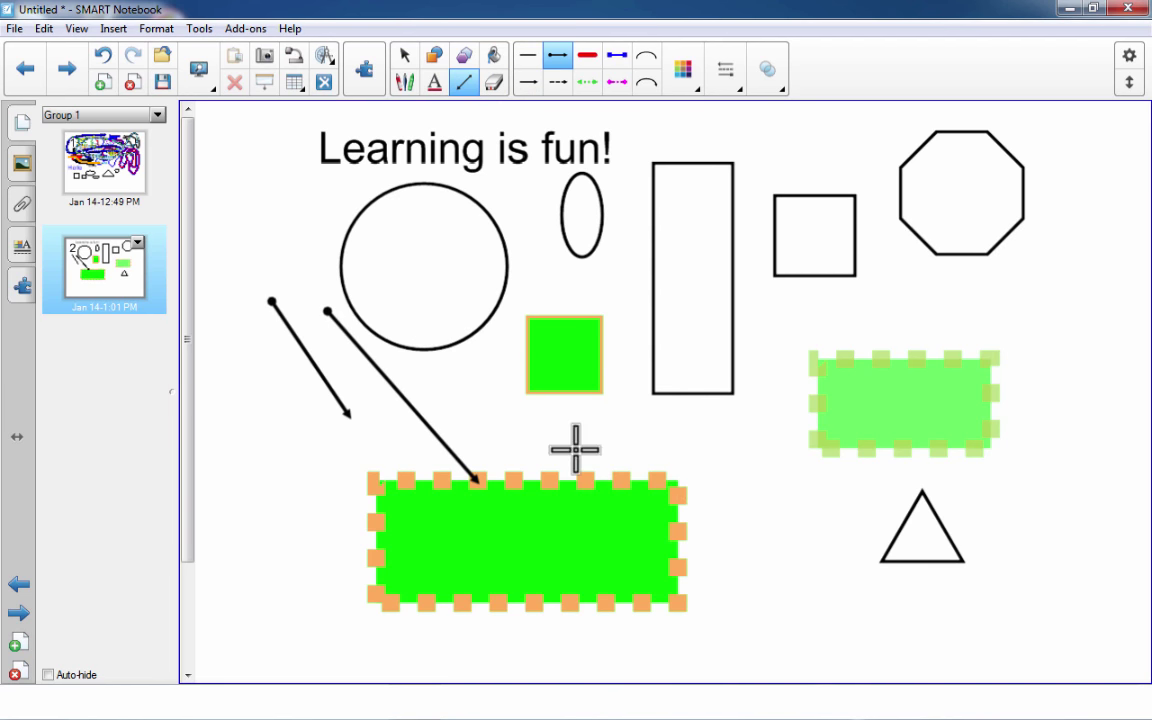
left_click_drag(765, 360, 765, 360)
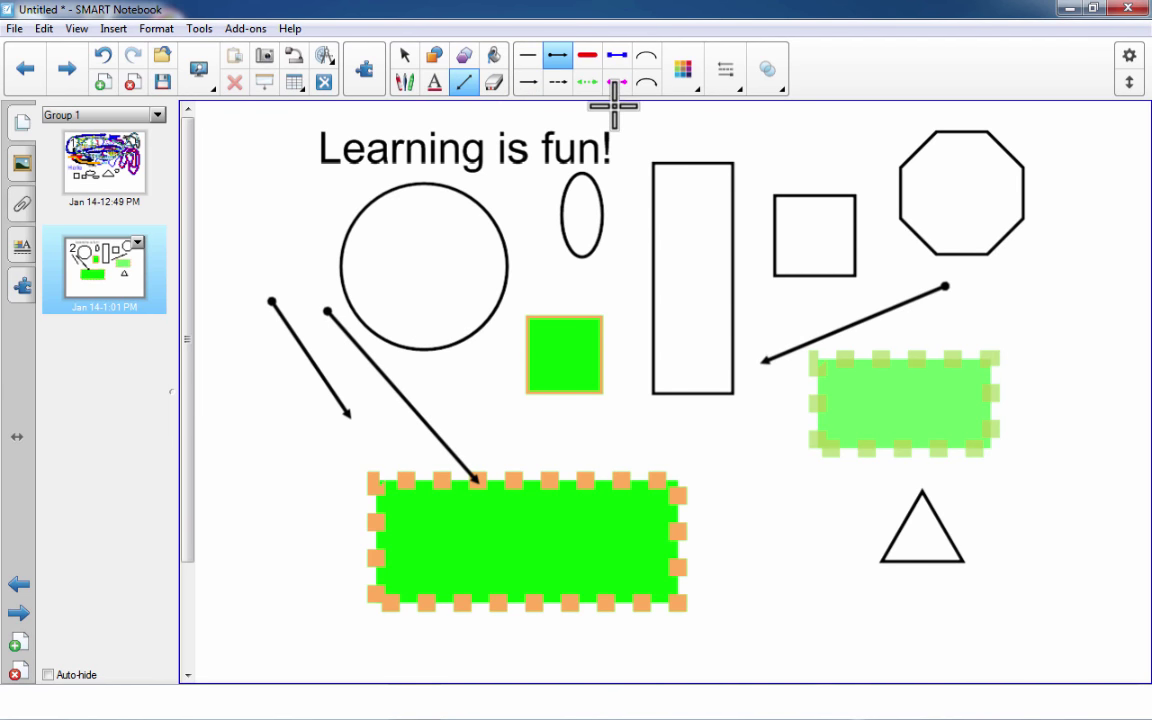
Step: Draw a dashed black arrow and a green dotted double-headed arrow above the black square
left_click(526, 62)
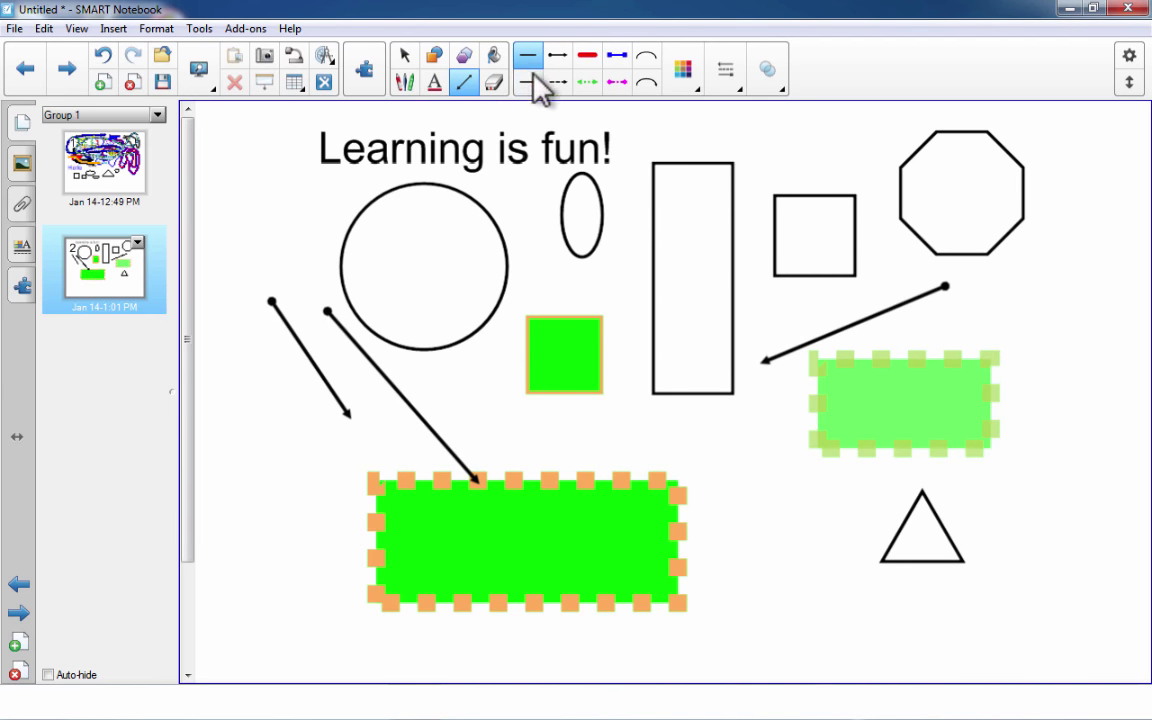
left_click(558, 82)
left_click_drag(735, 130, 838, 143)
left_click(587, 82)
left_click_drag(710, 108, 772, 166)
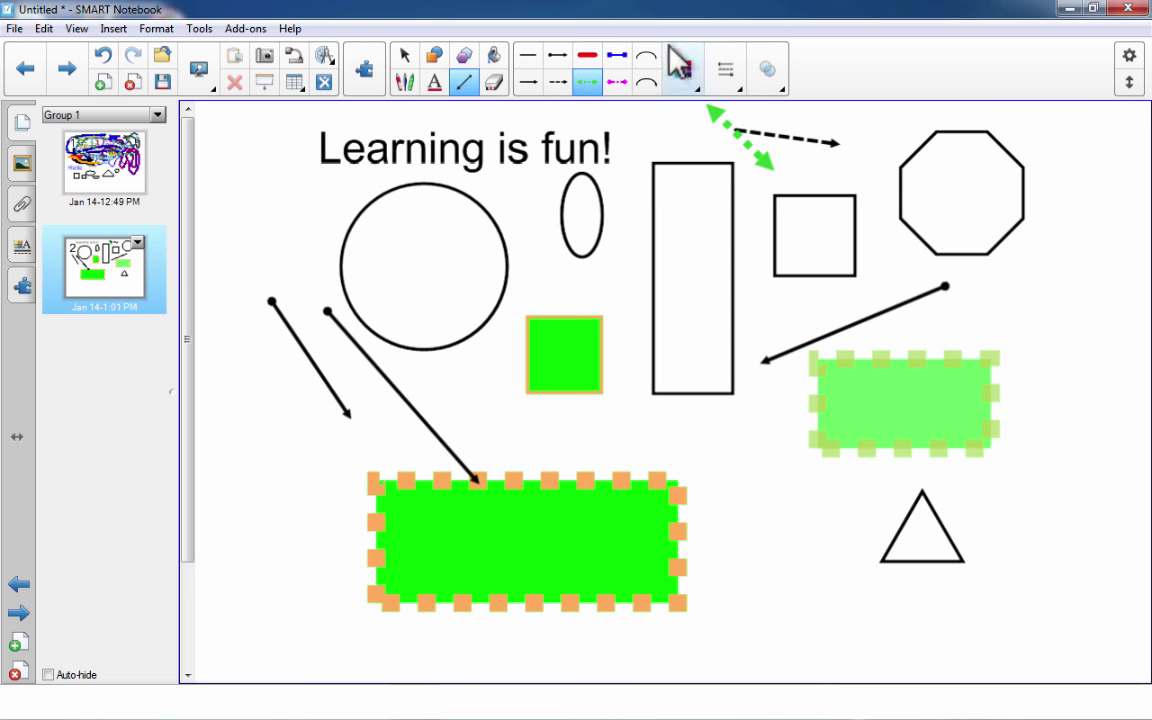
Step: Set the line to the second-thickest width, solid style and plain start, and draw two green arrows near the page's right edge
left_click(727, 88)
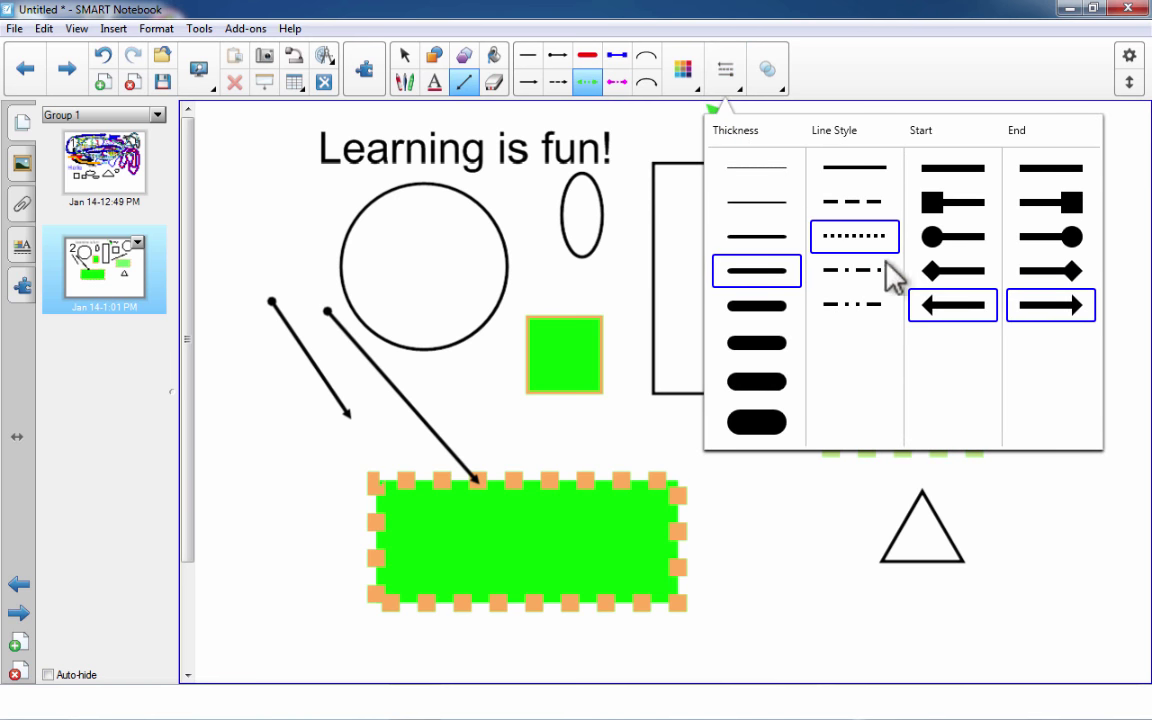
left_click(962, 172)
left_click(853, 170)
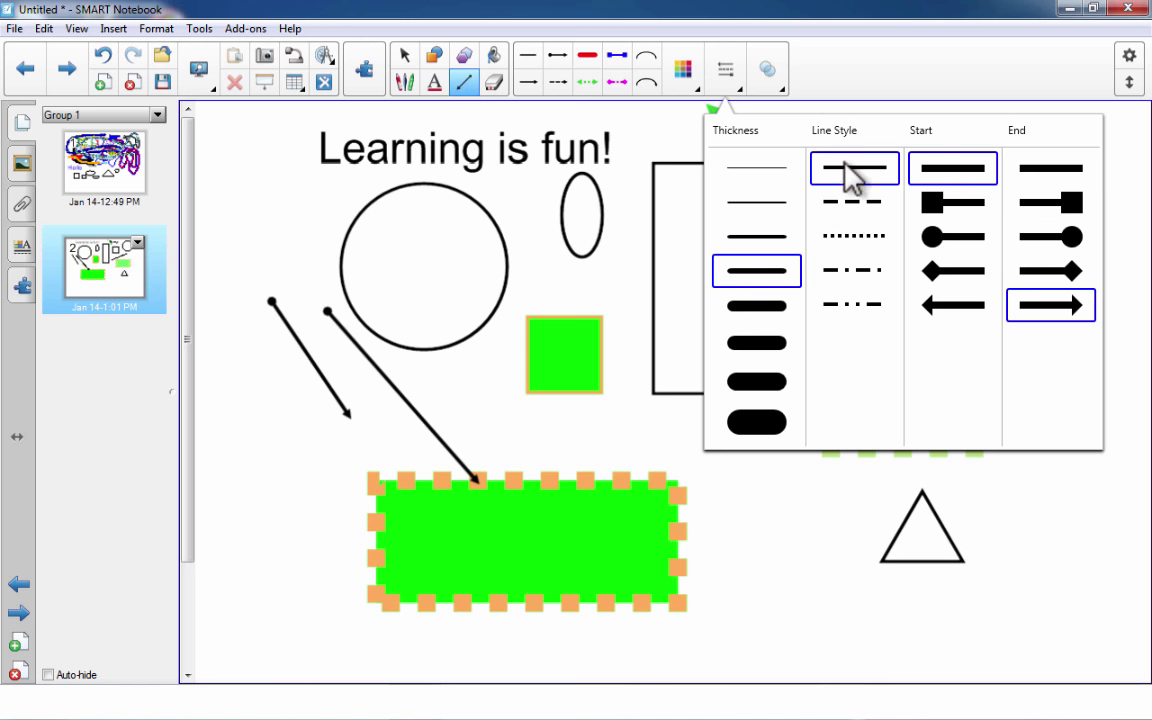
left_click(768, 385)
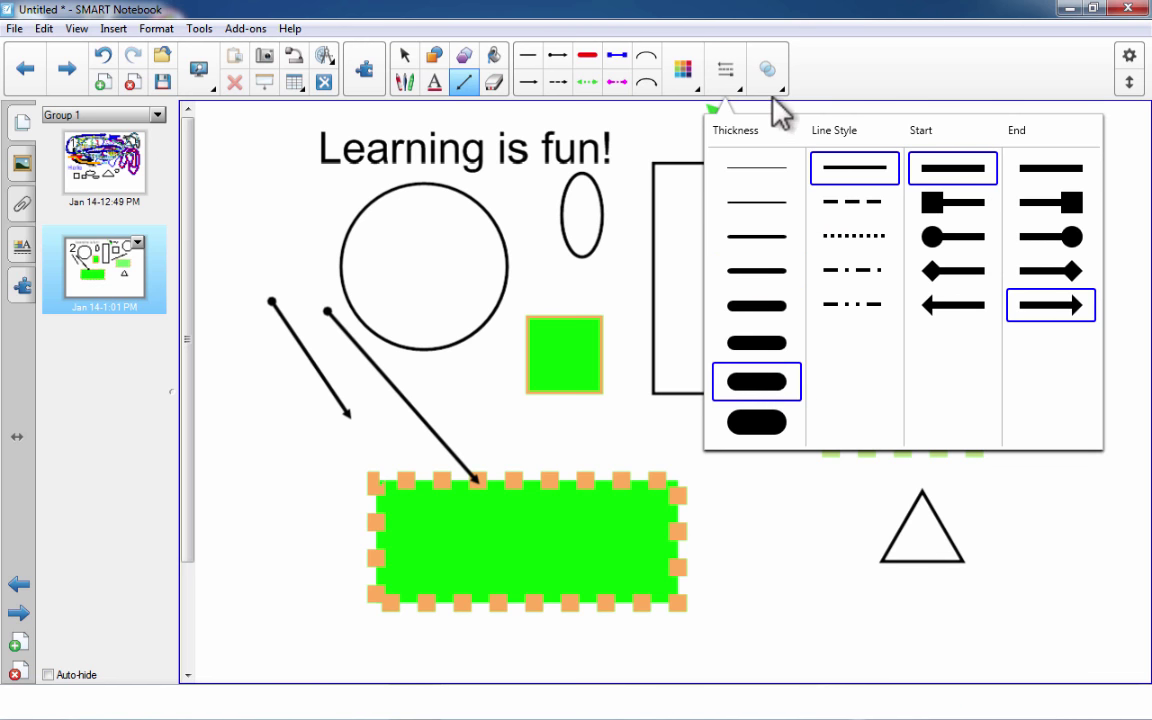
left_click(1041, 470)
mouse_move(1041, 283)
left_mouse_down()
mouse_move(1064, 378)
mouse_move(1077, 368)
mouse_move(1095, 410)
left_mouse_up()
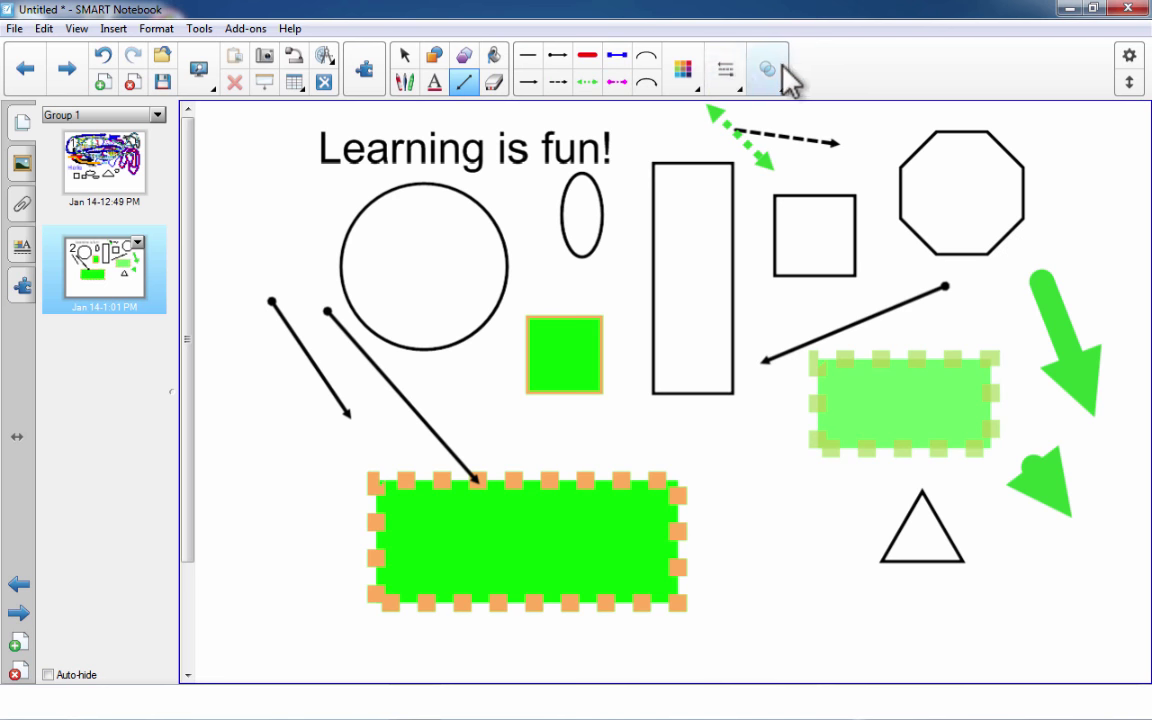
Step: Fill the large circle and the black-outlined square with light cyan using the Fill tool
left_click(494, 60)
left_click(640, 232)
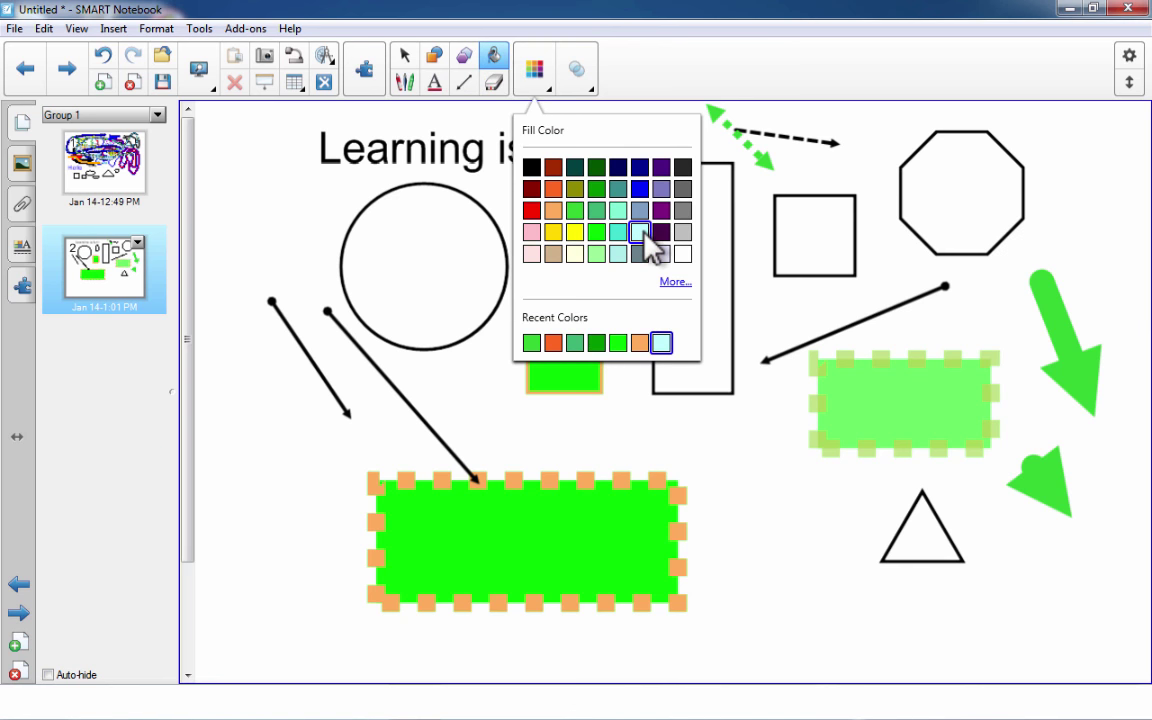
left_click(424, 256)
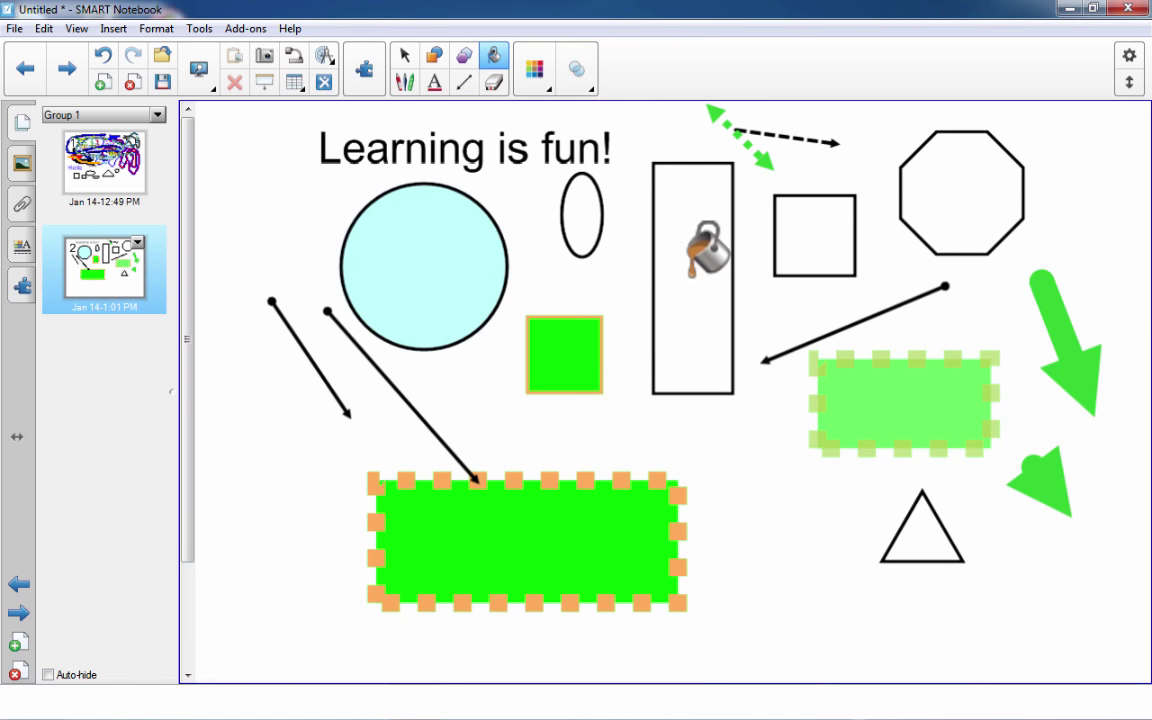
left_click(805, 255)
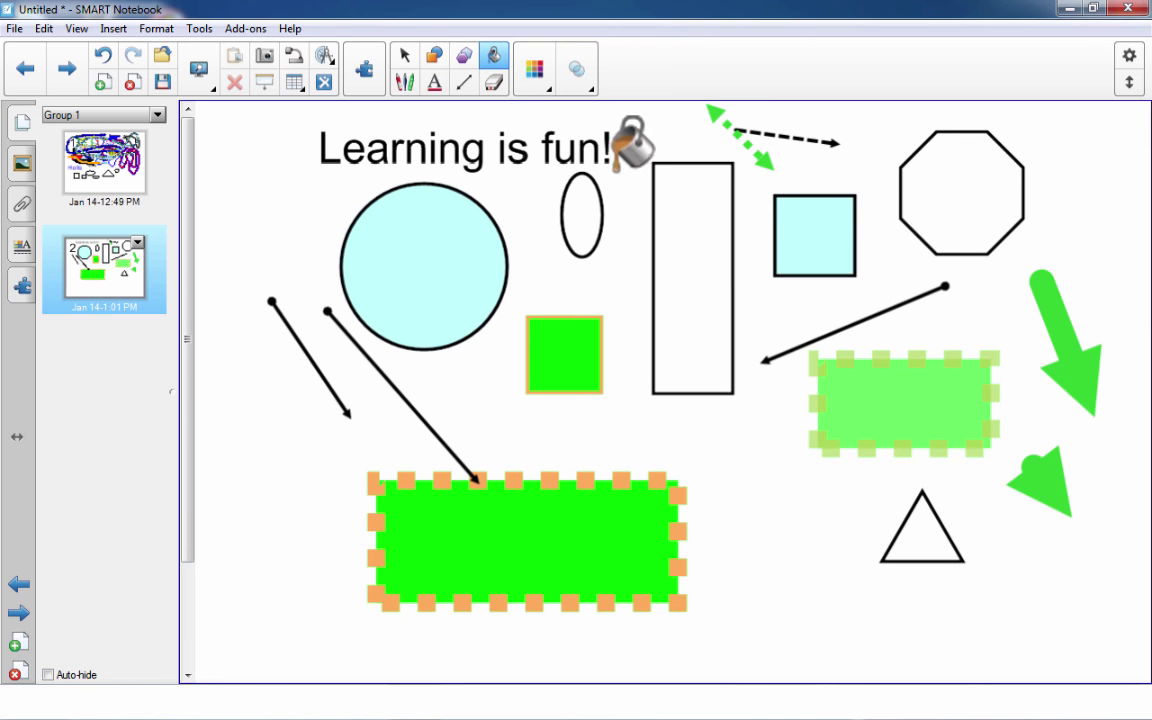
Step: Fill the octagon and the small ellipse with orange using the Fill tool
left_click(537, 78)
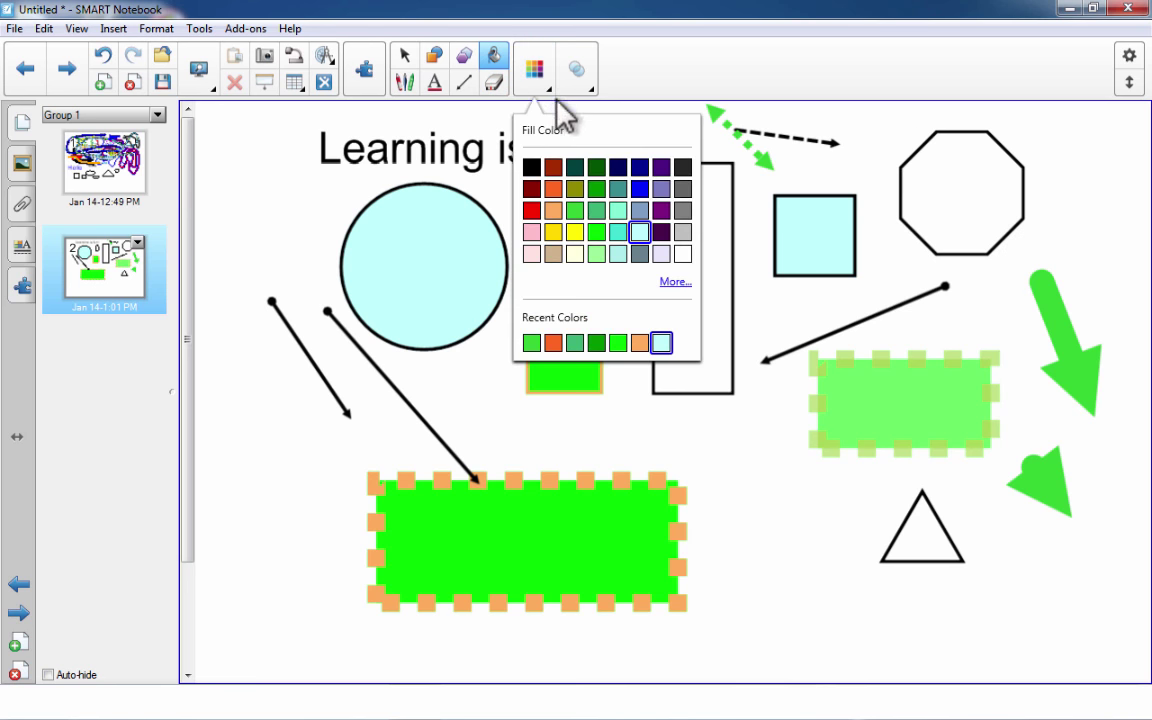
left_click(553, 188)
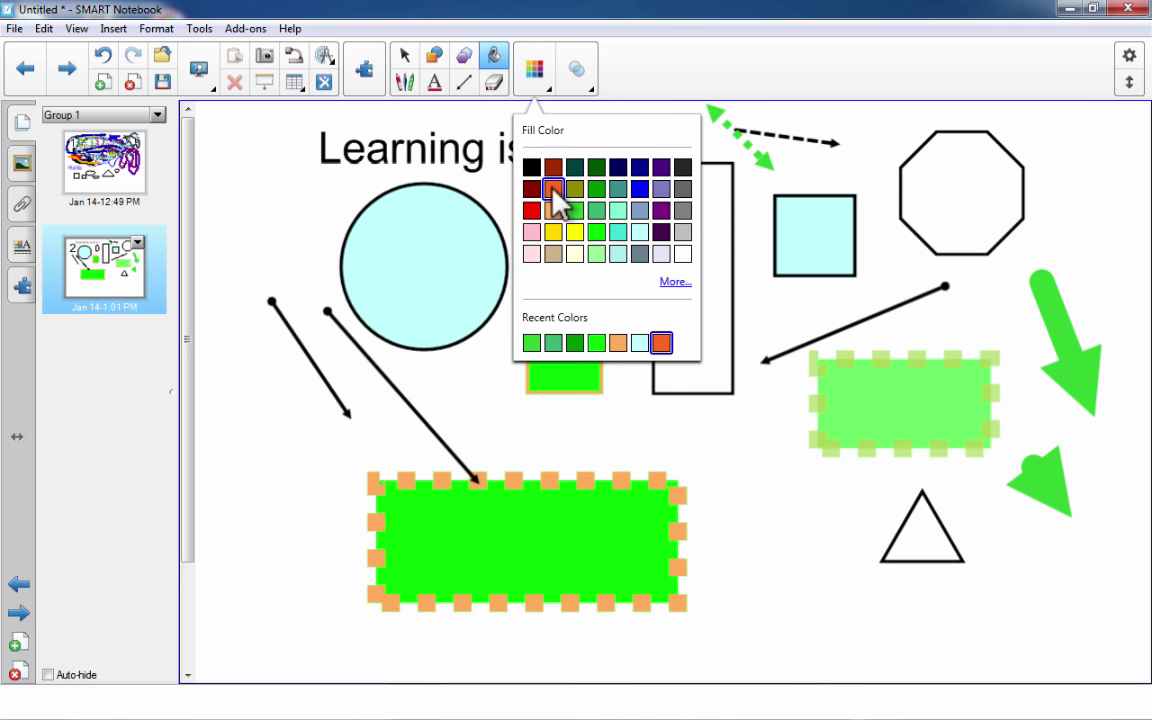
left_click(961, 177)
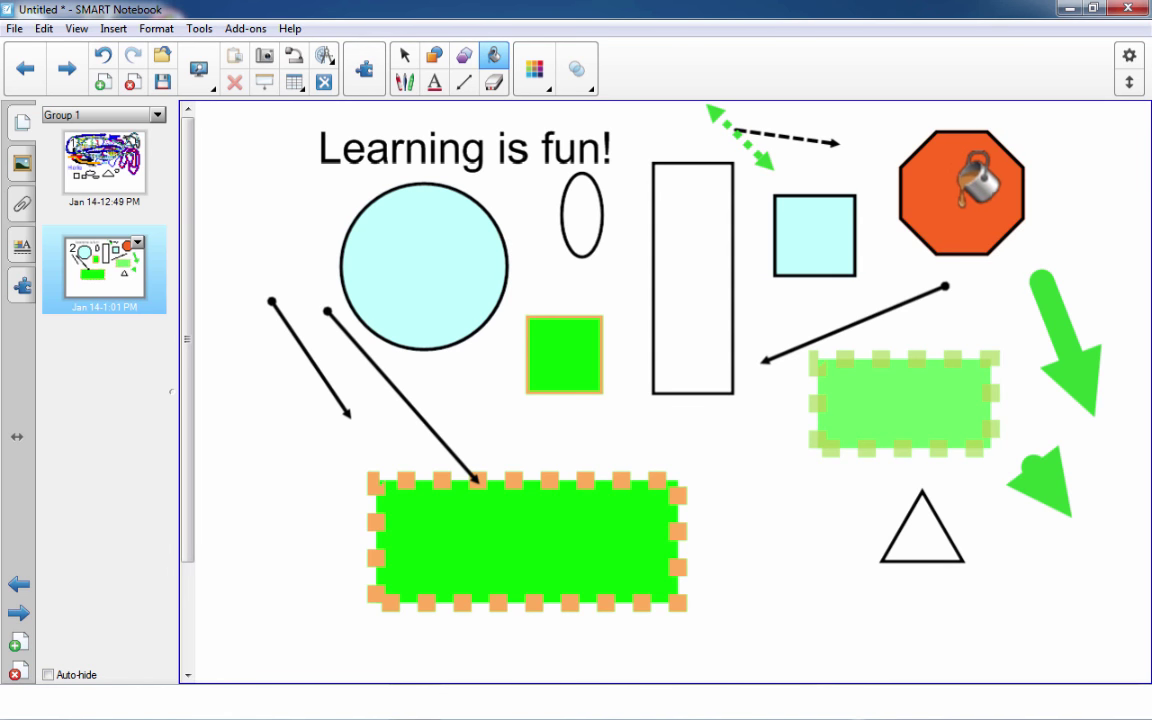
left_click(592, 215)
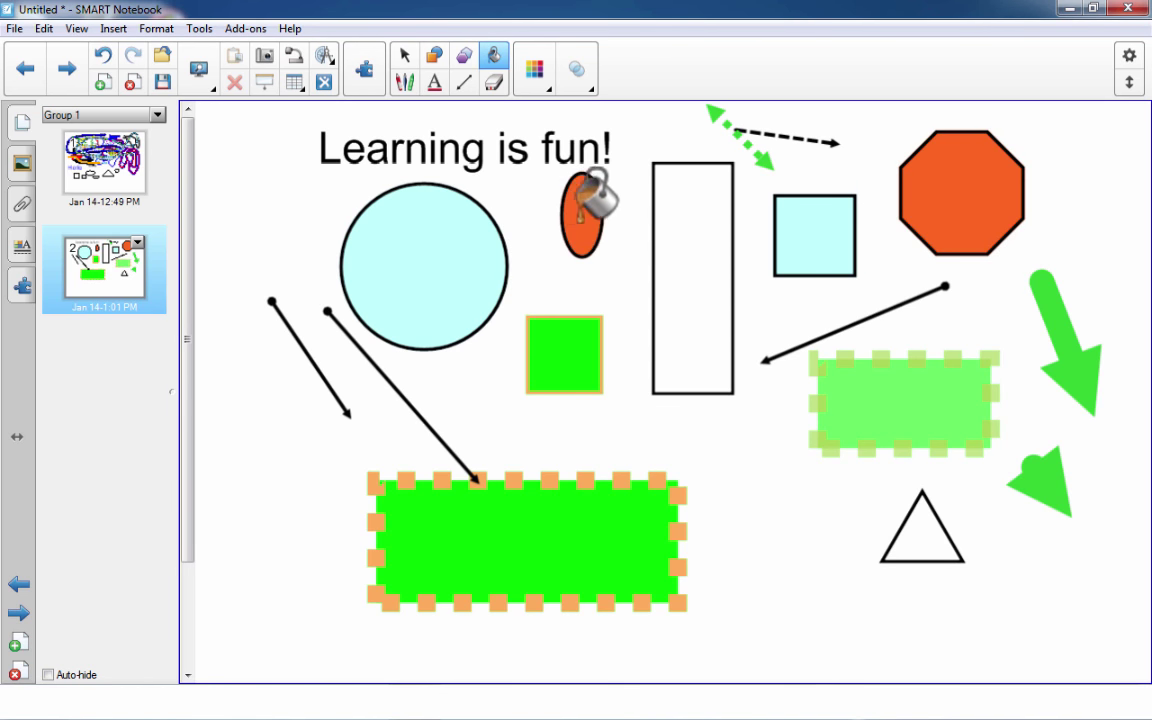
Step: Draw blue freehand pen strokes from the large circle across the middle of the page, and remove them with the Eraser
left_click(500, 85)
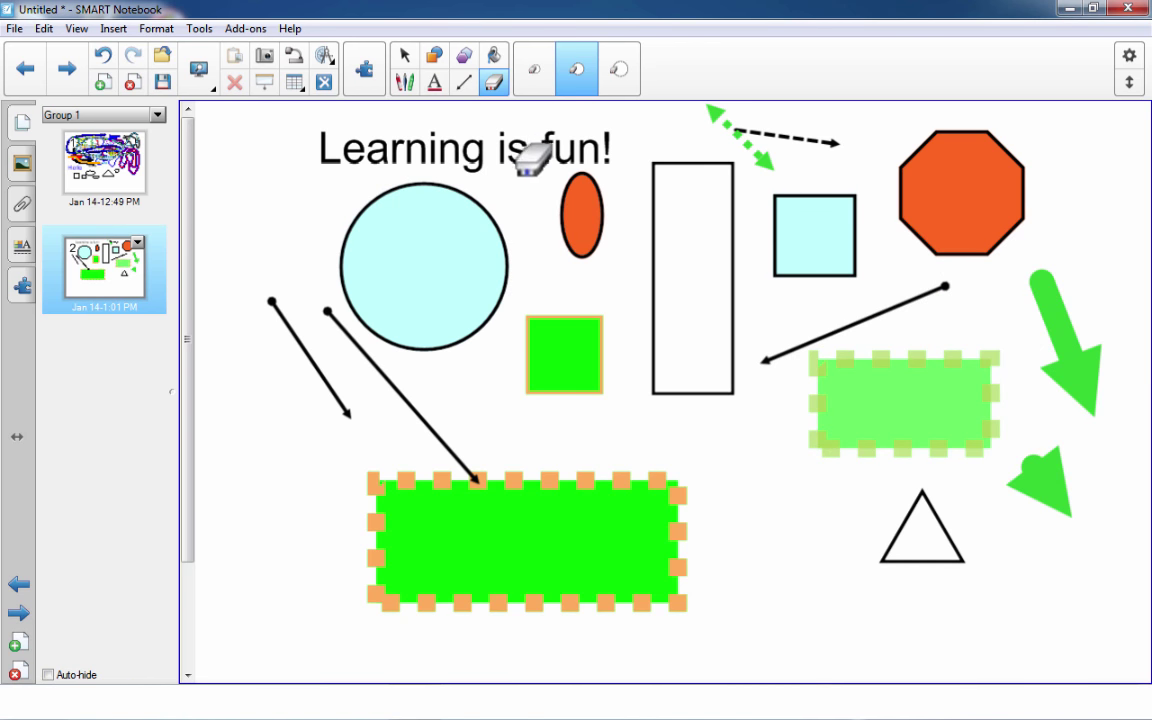
left_click(405, 84)
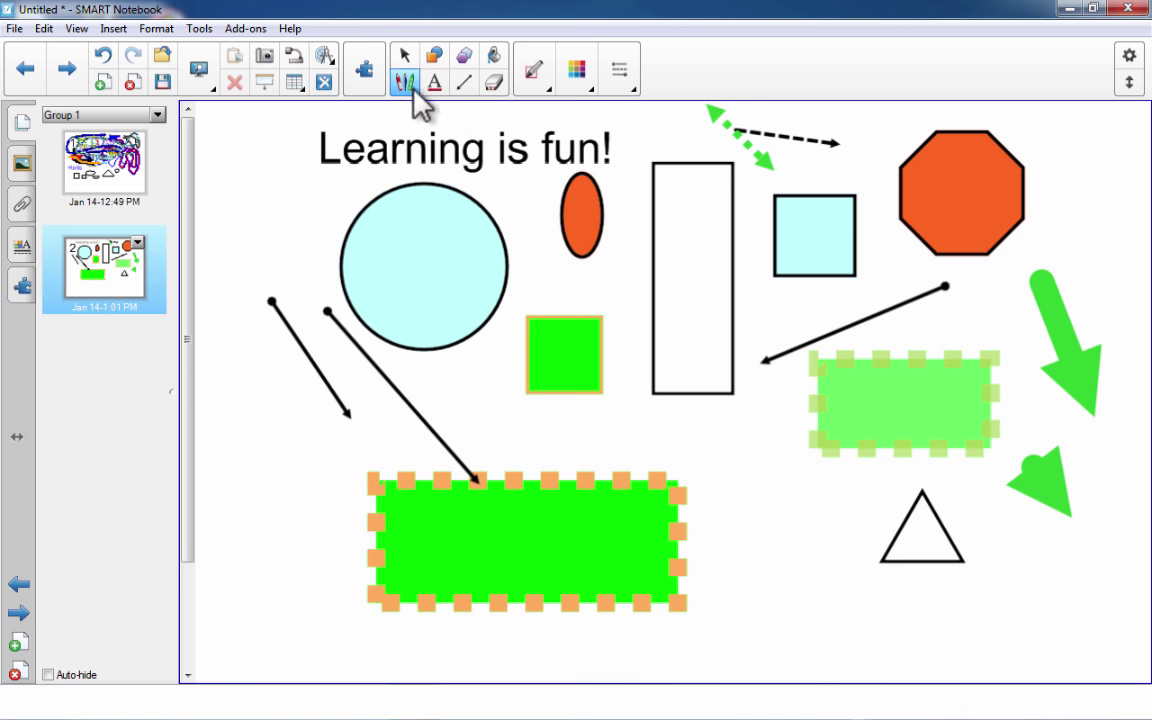
left_click(546, 74)
left_click(578, 157)
mouse_move(417, 285)
left_mouse_down()
mouse_move(330, 290)
mouse_move(462, 438)
left_mouse_up()
mouse_move(700, 486)
left_mouse_down()
mouse_move(573, 409)
mouse_move(712, 424)
left_mouse_up()
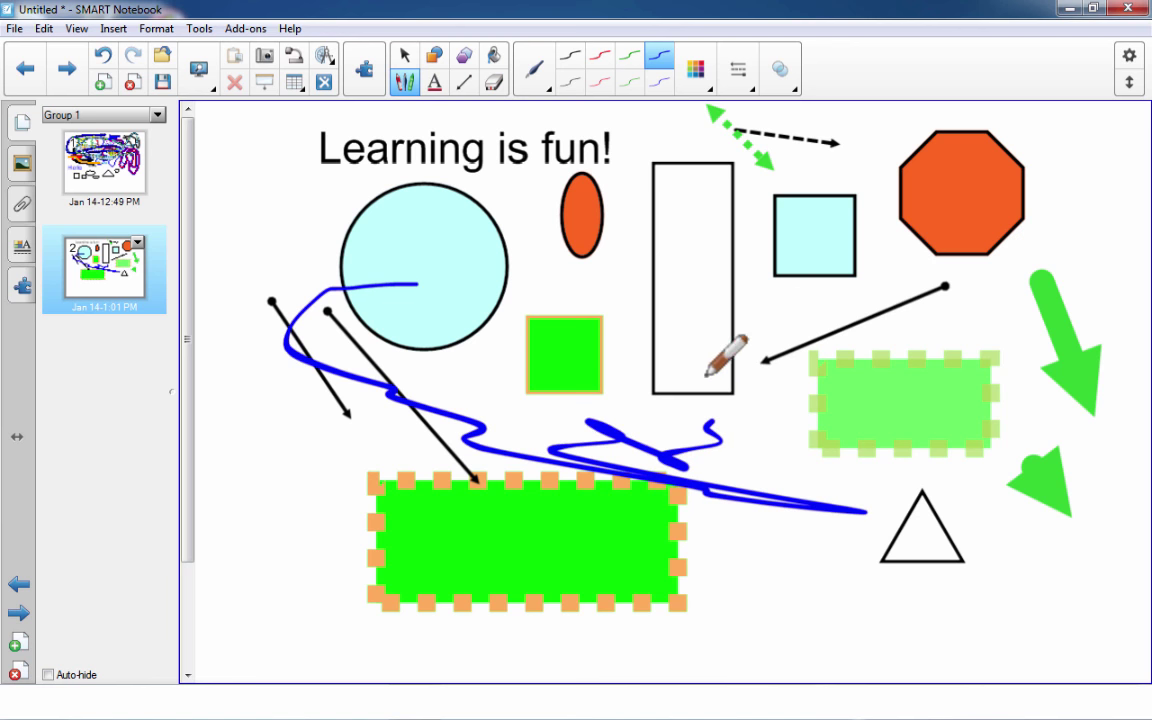
left_click(495, 82)
mouse_move(419, 278)
left_mouse_down()
mouse_move(342, 275)
mouse_move(303, 347)
mouse_move(411, 391)
mouse_move(470, 450)
mouse_move(718, 428)
mouse_move(605, 480)
mouse_move(752, 485)
mouse_move(865, 510)
left_mouse_up()
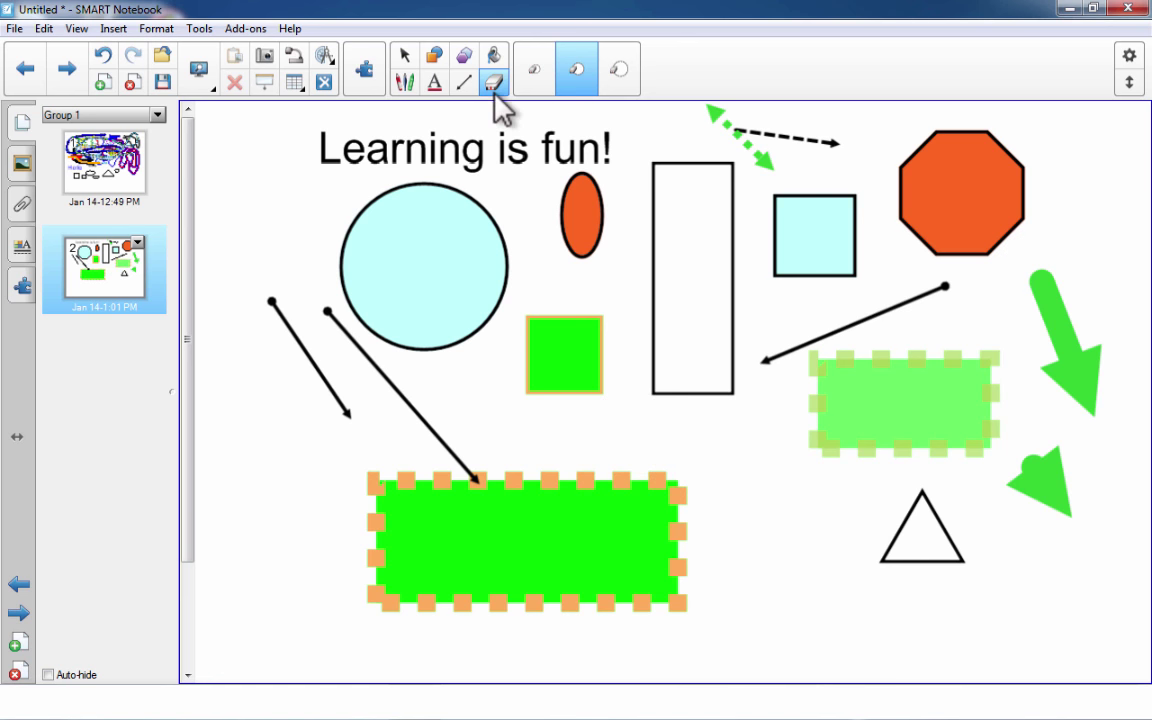
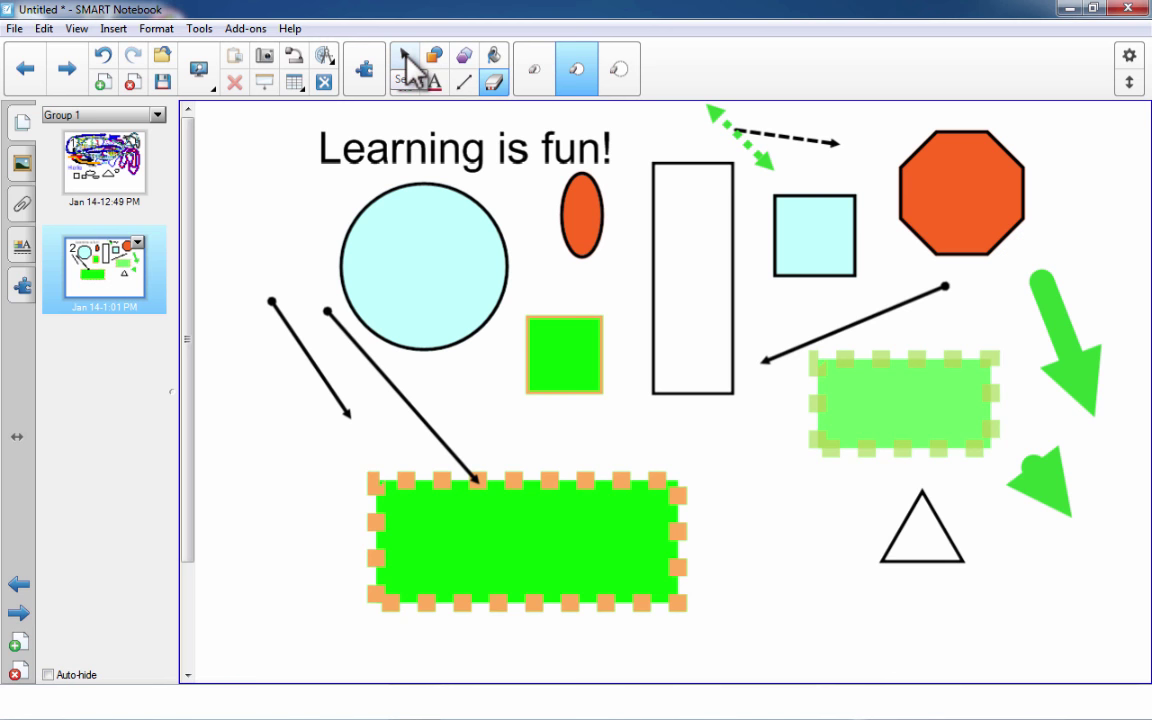
Step: Move the "Learning is fun!" text slightly up and to the left, and set its lock option to Lock In Place
left_click(406, 62)
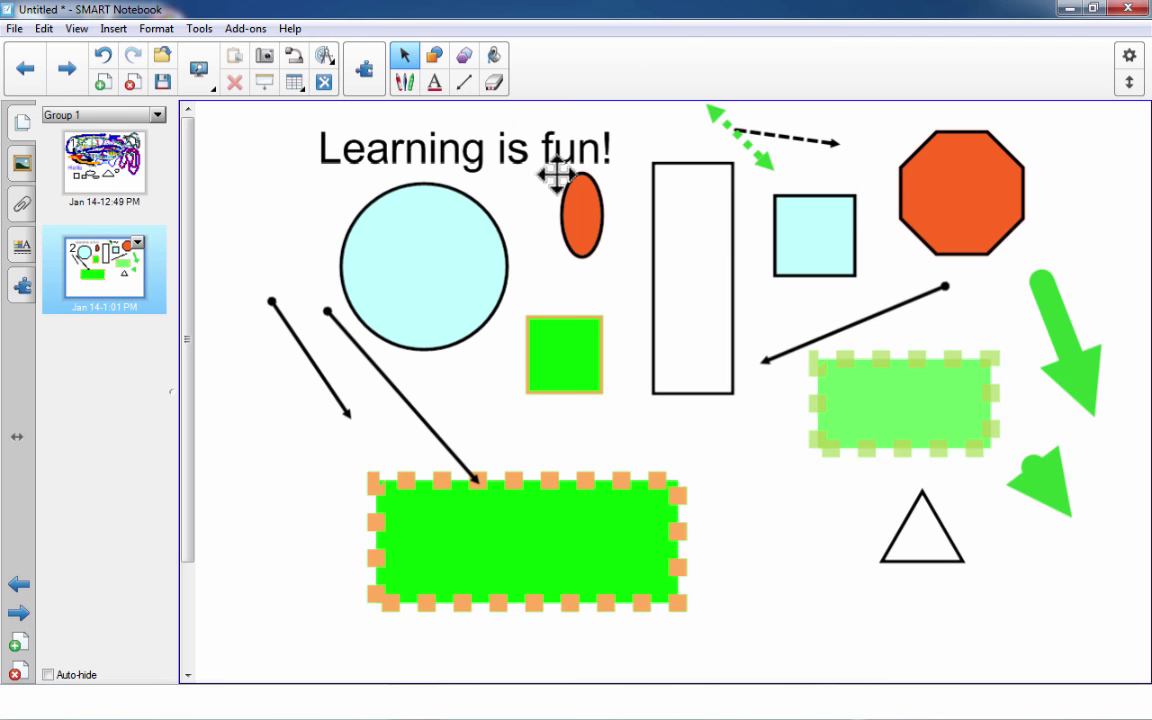
left_click_drag(524, 143, 458, 136)
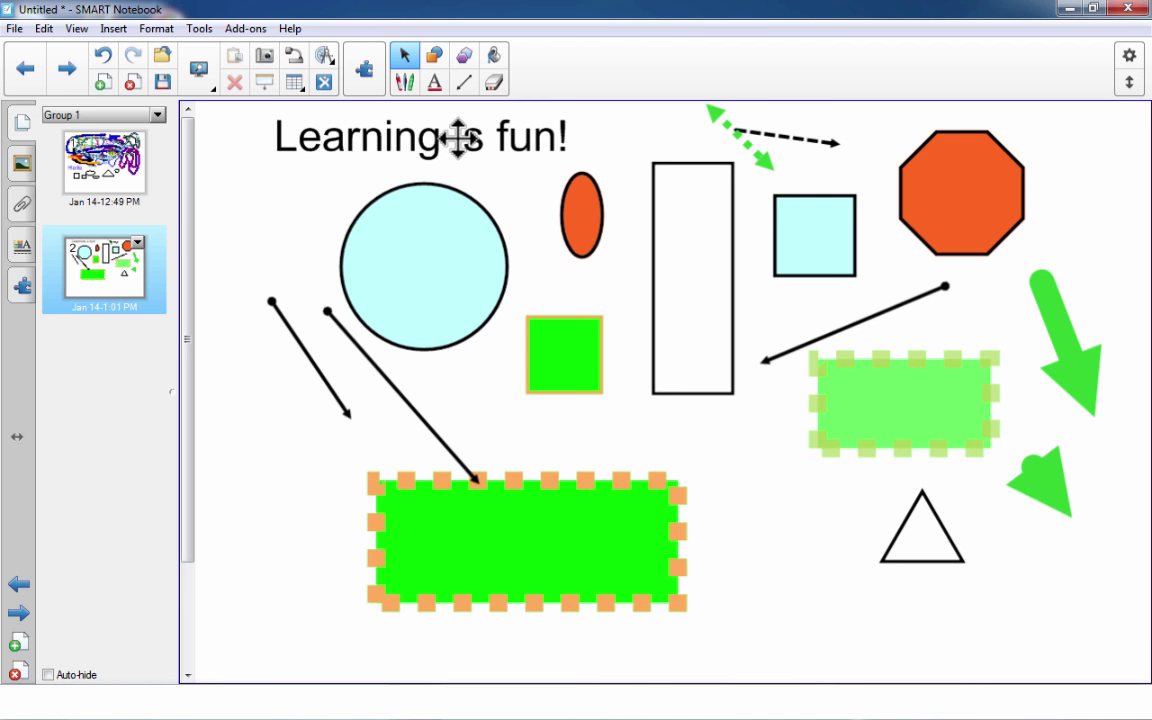
left_click(458, 138)
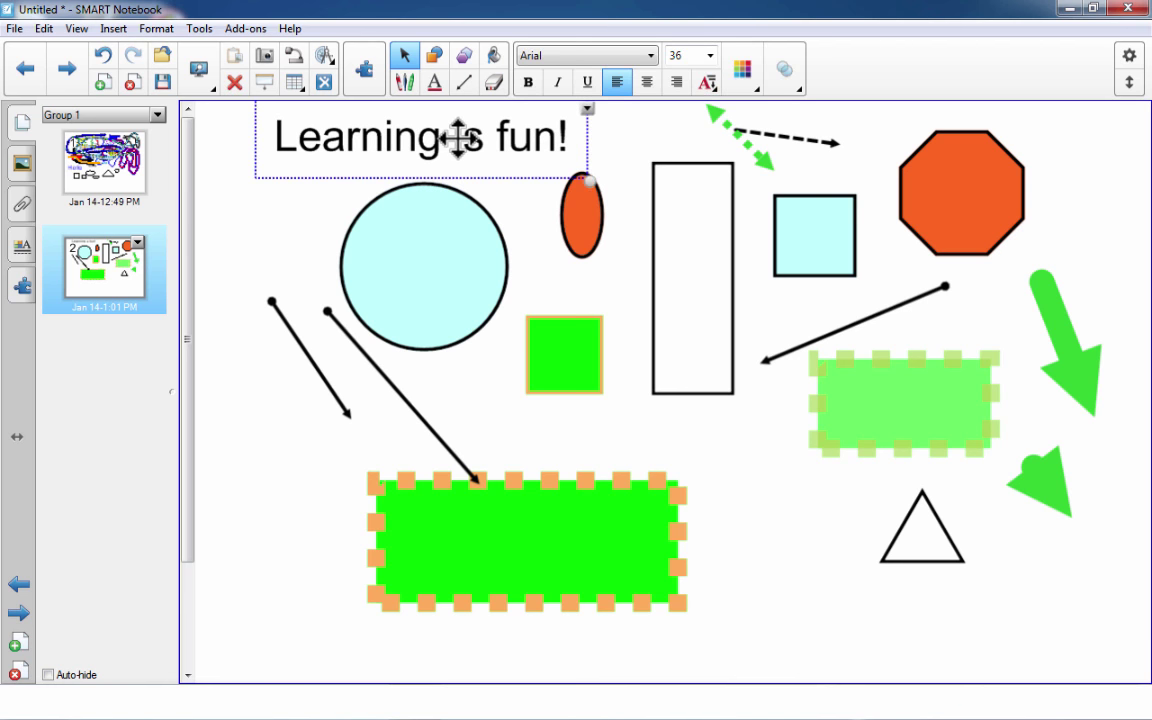
left_click(587, 108)
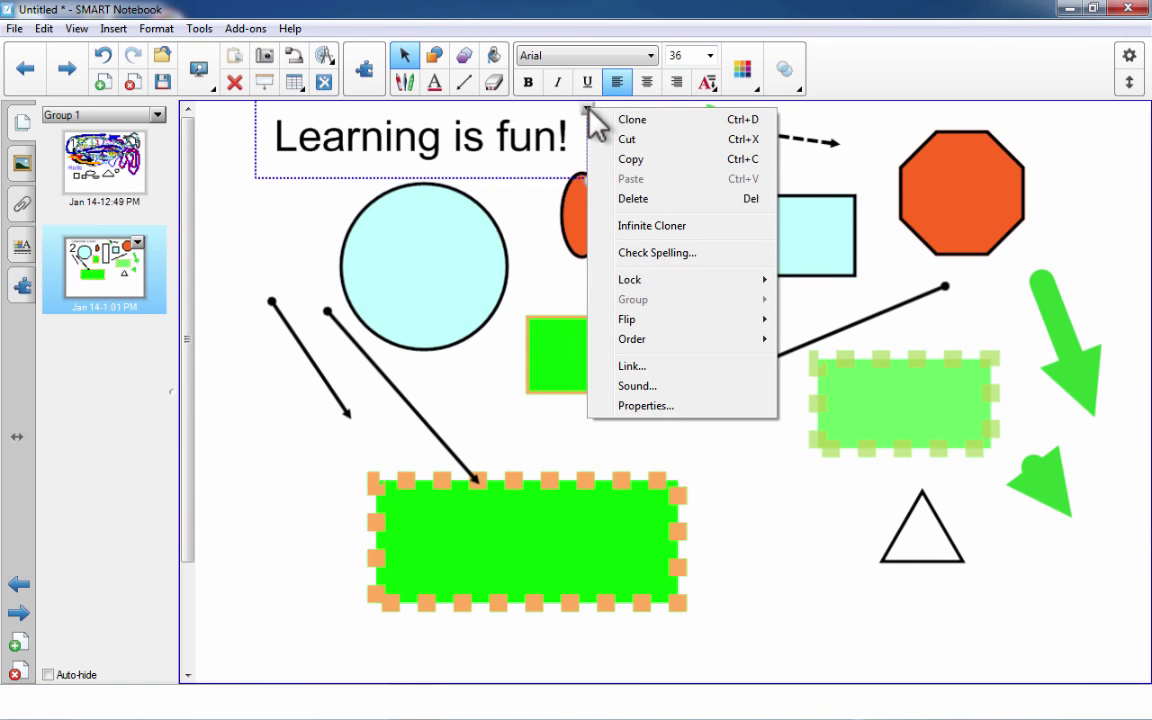
mouse_move(638, 288)
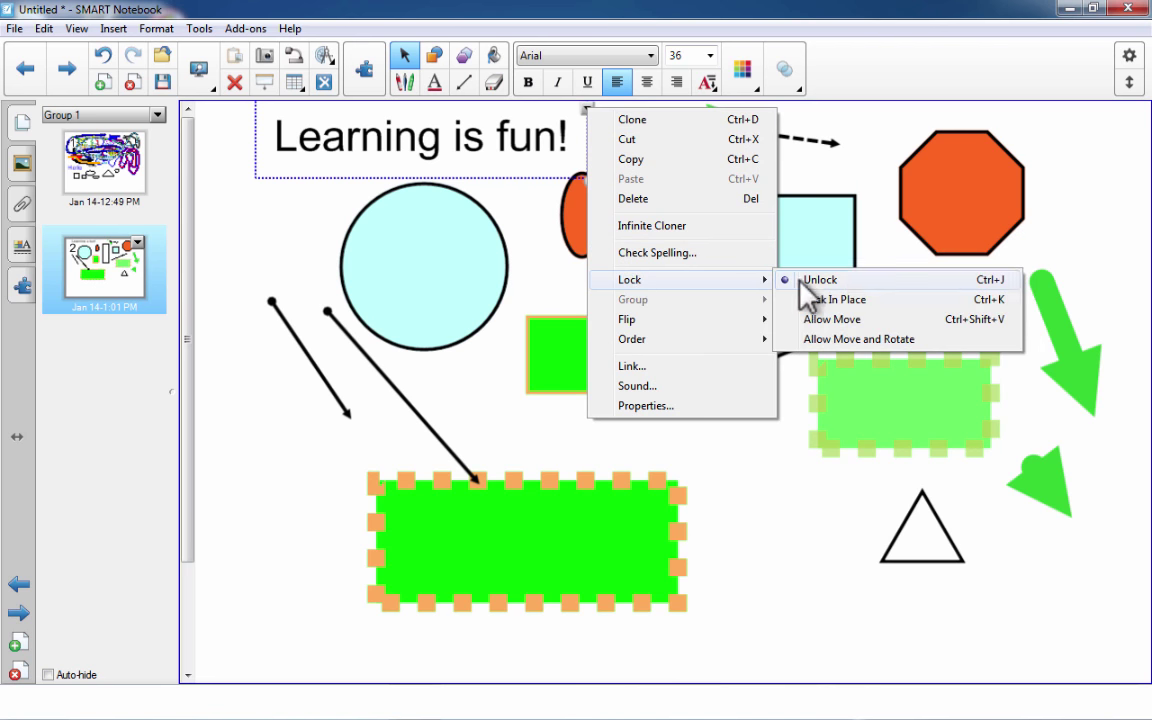
left_click(862, 316)
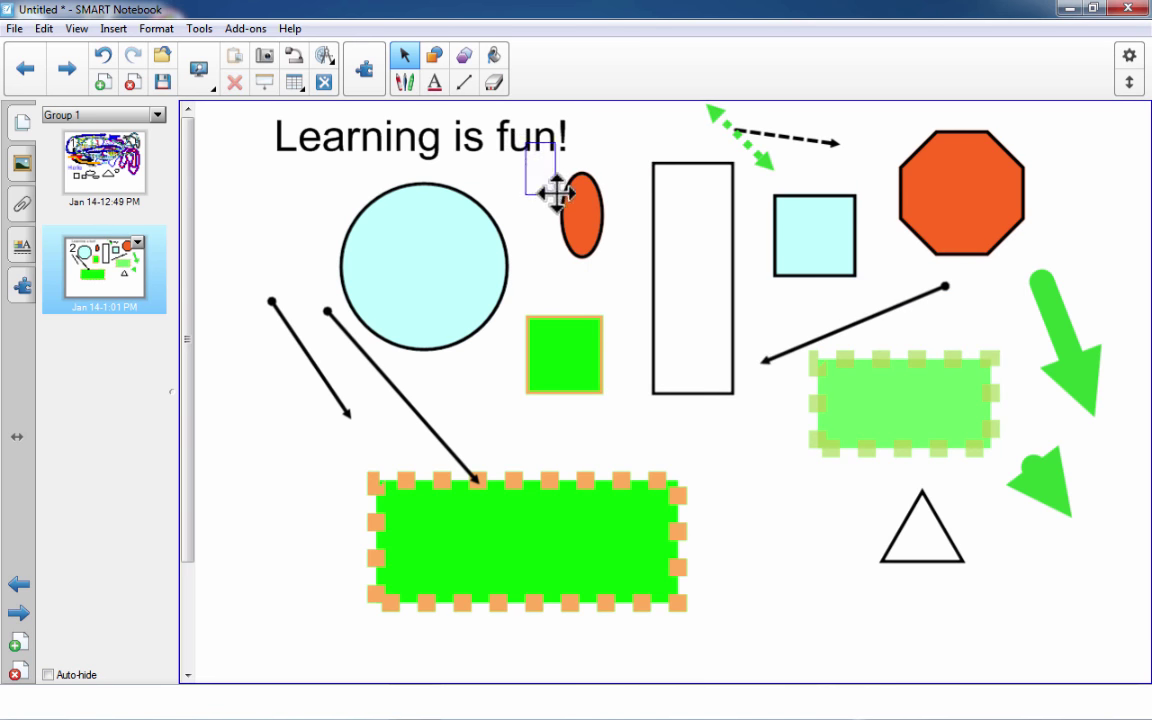
left_click(516, 152)
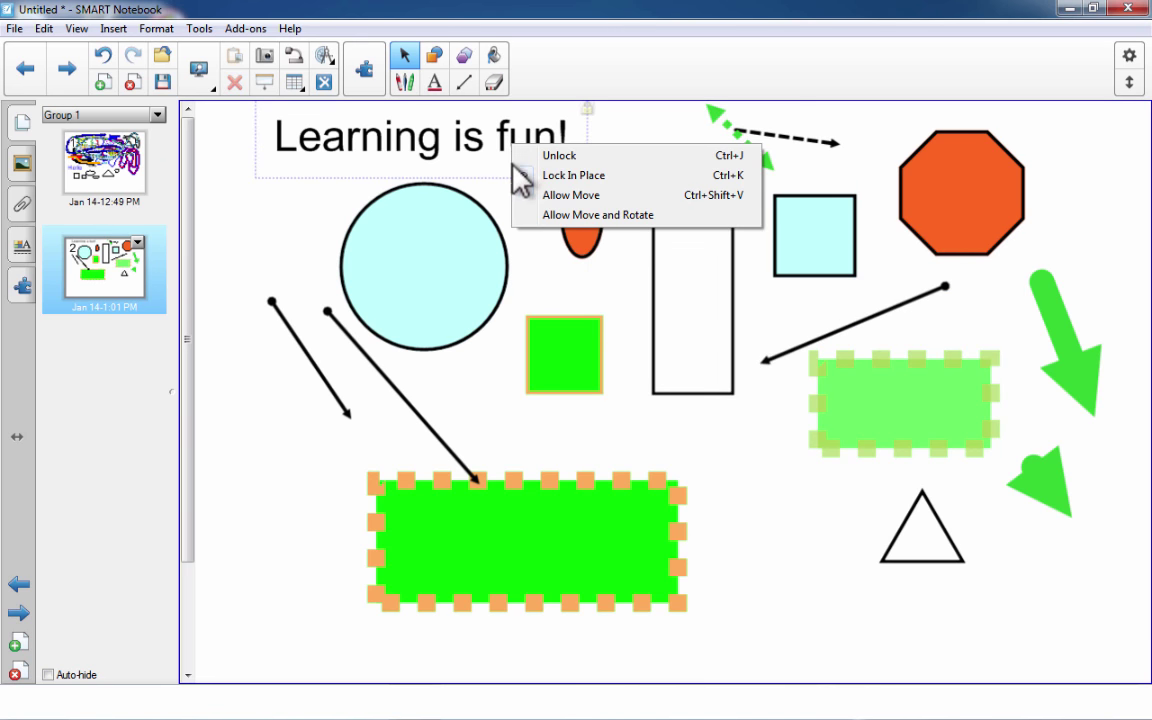
left_click(292, 188)
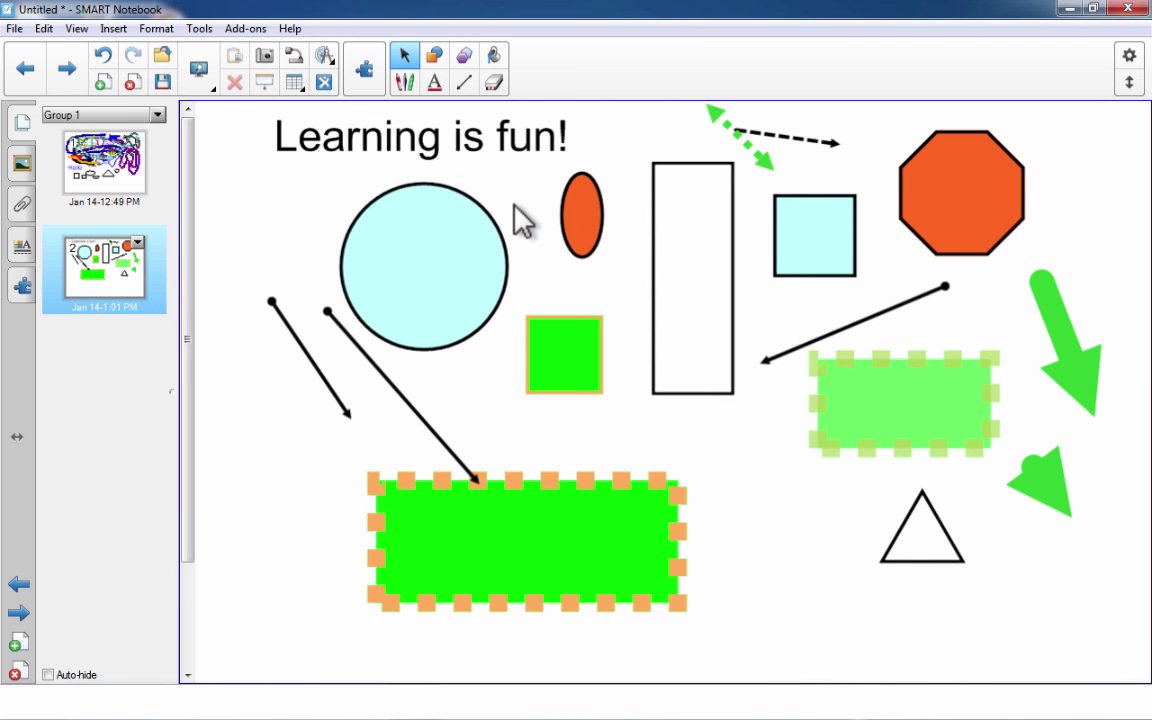
Step: Move the orange ellipse into the tall rectangle and look at the lock options of the large circle
left_click_drag(573, 207, 707, 299)
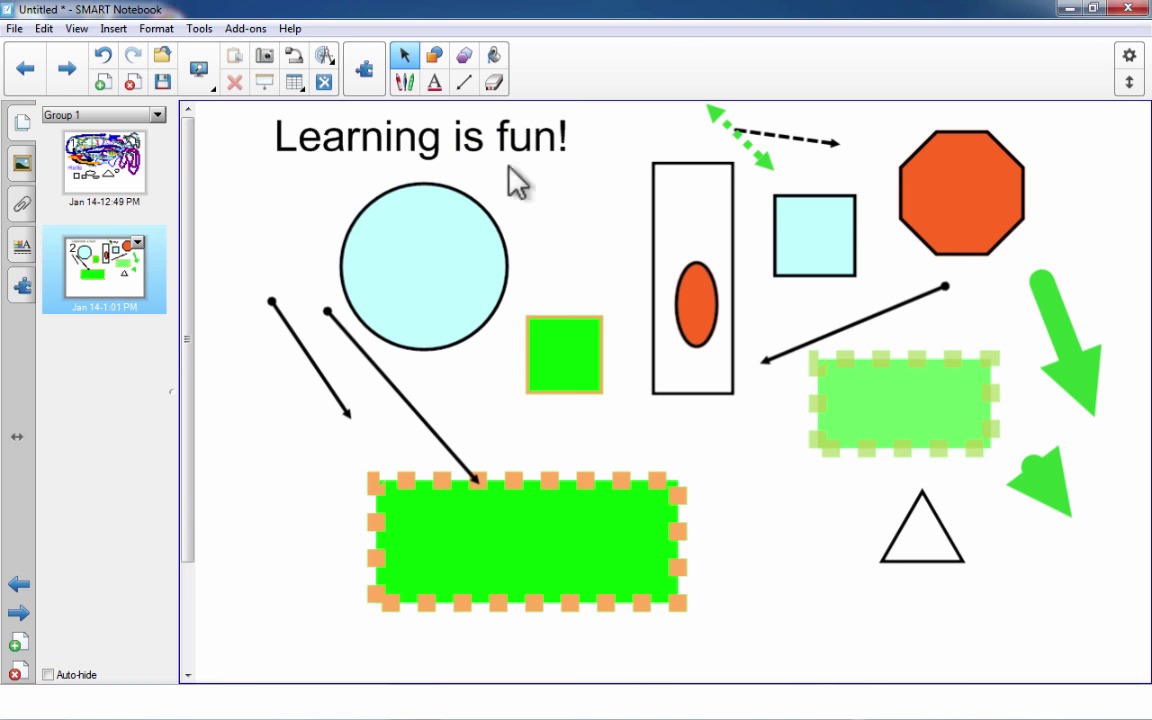
left_click(493, 224)
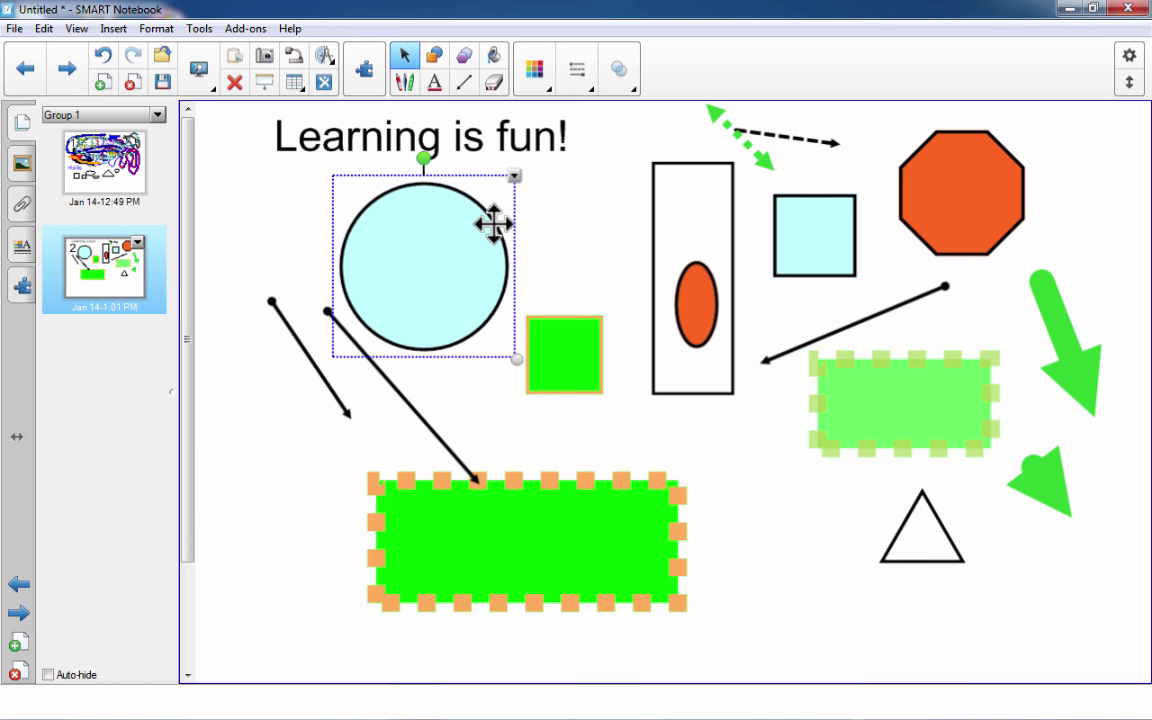
left_click(513, 176)
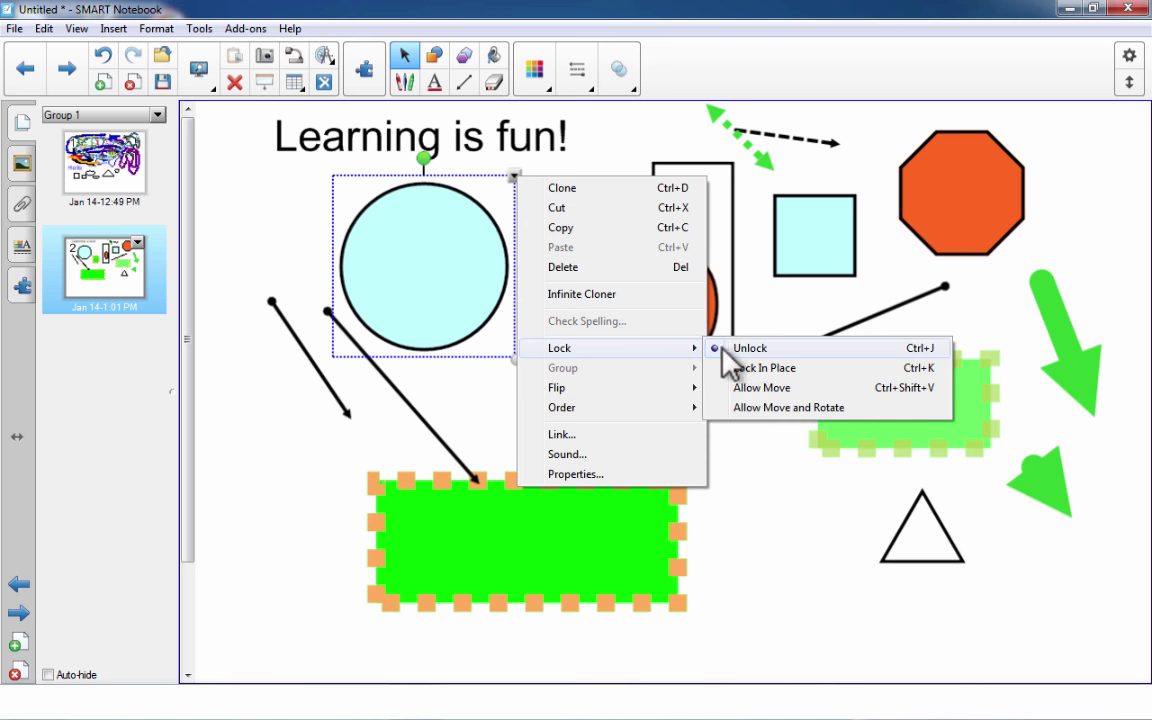
left_click(264, 270)
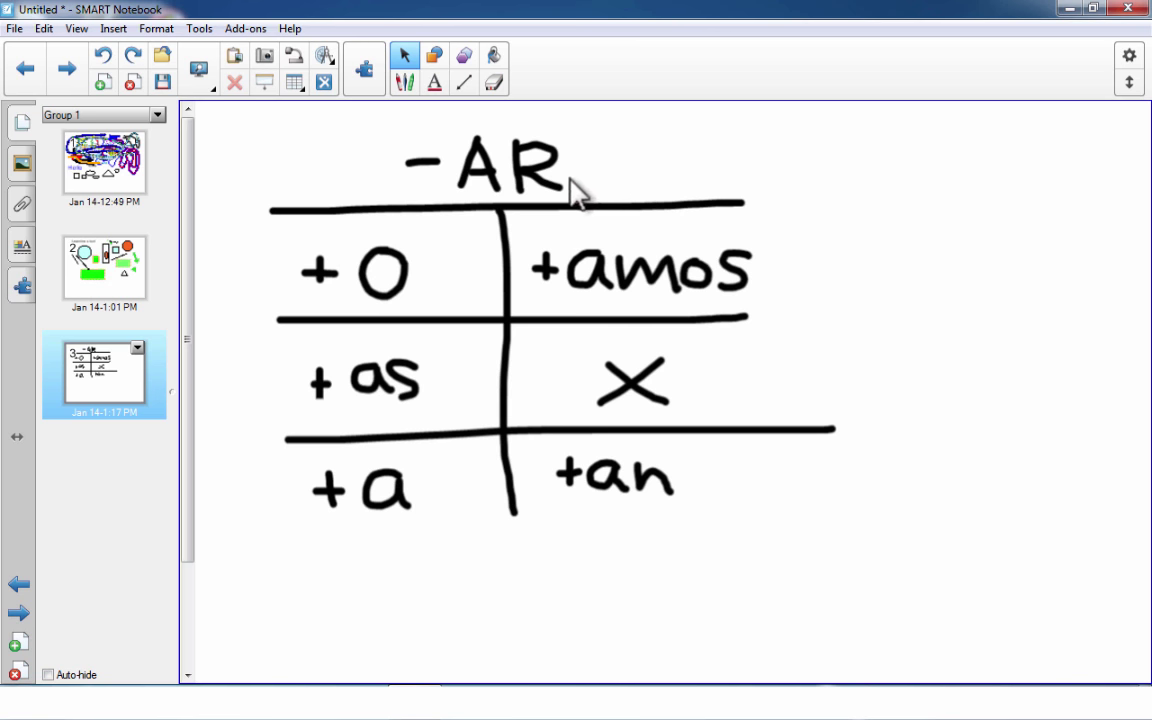
Step: Cover the -AR table page with the Screen Shade and pull it down in stages to reveal the heading and the rows
left_click(263, 84)
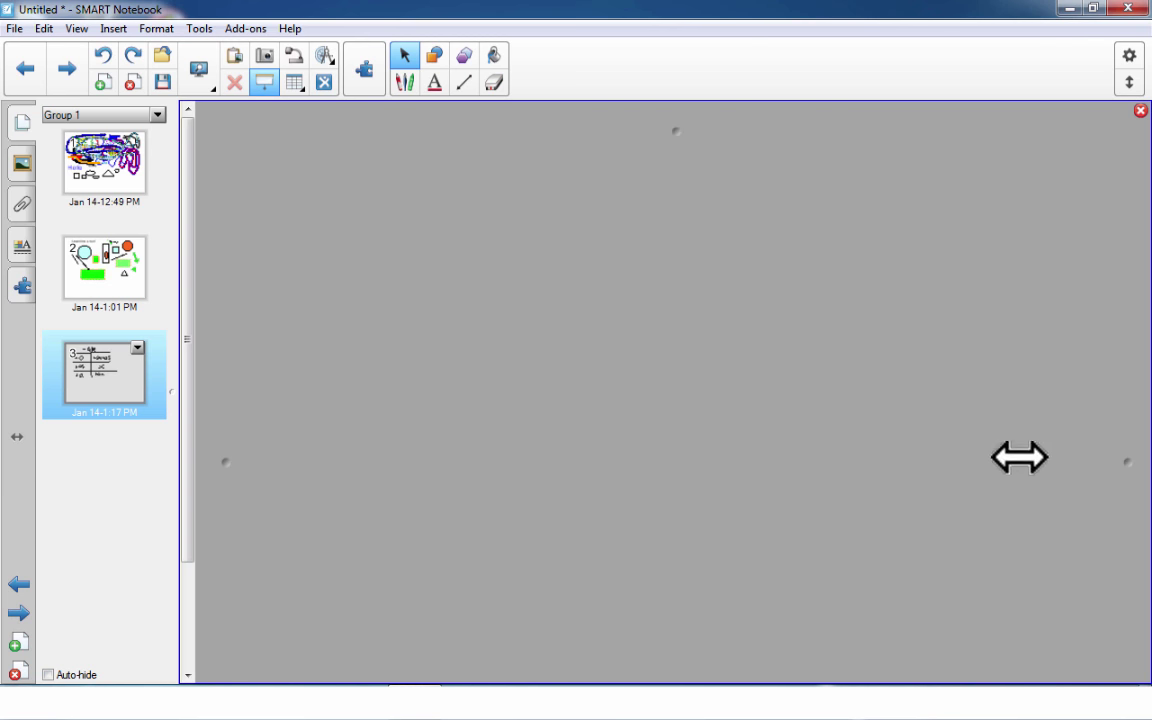
left_click_drag(673, 125, 675, 219)
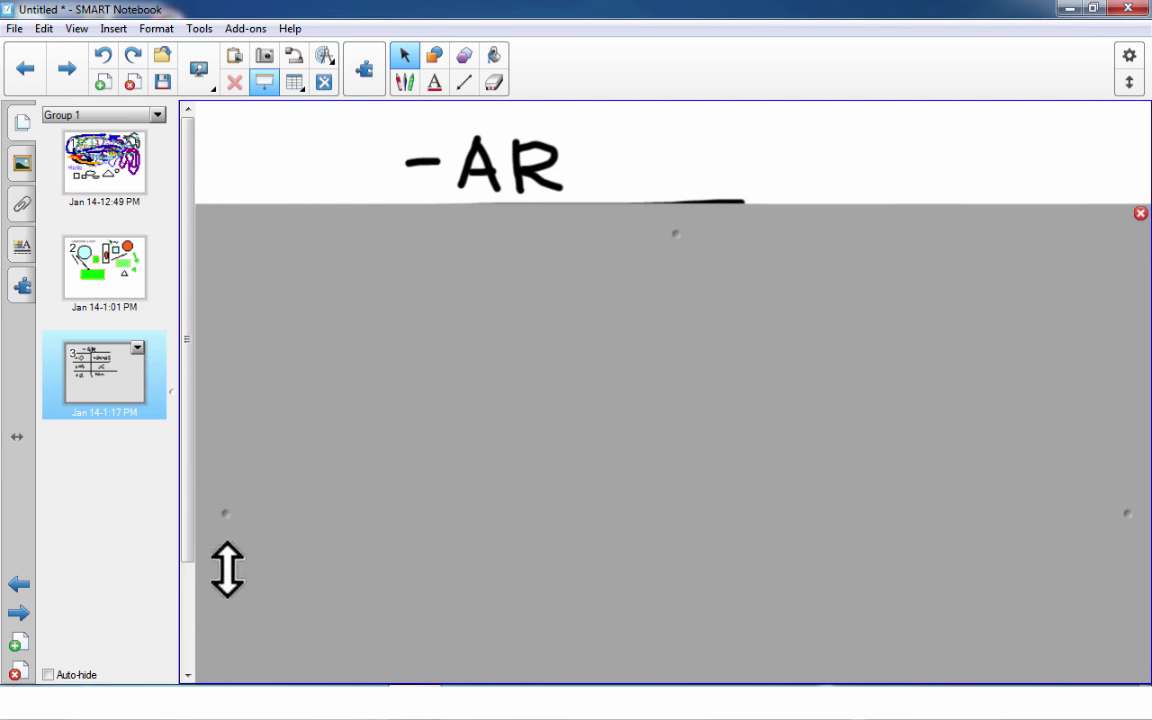
mouse_move(267, 514)
left_mouse_down()
mouse_move(298, 517)
mouse_move(282, 517)
left_mouse_up()
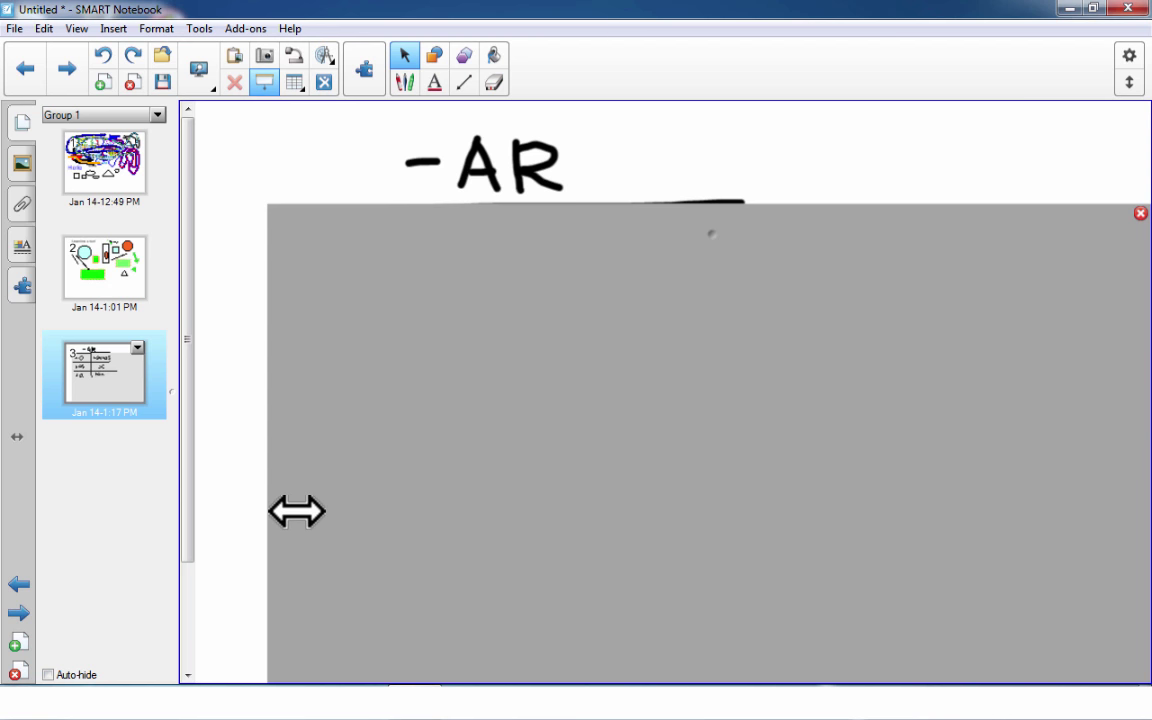
left_click_drag(297, 512, 192, 517)
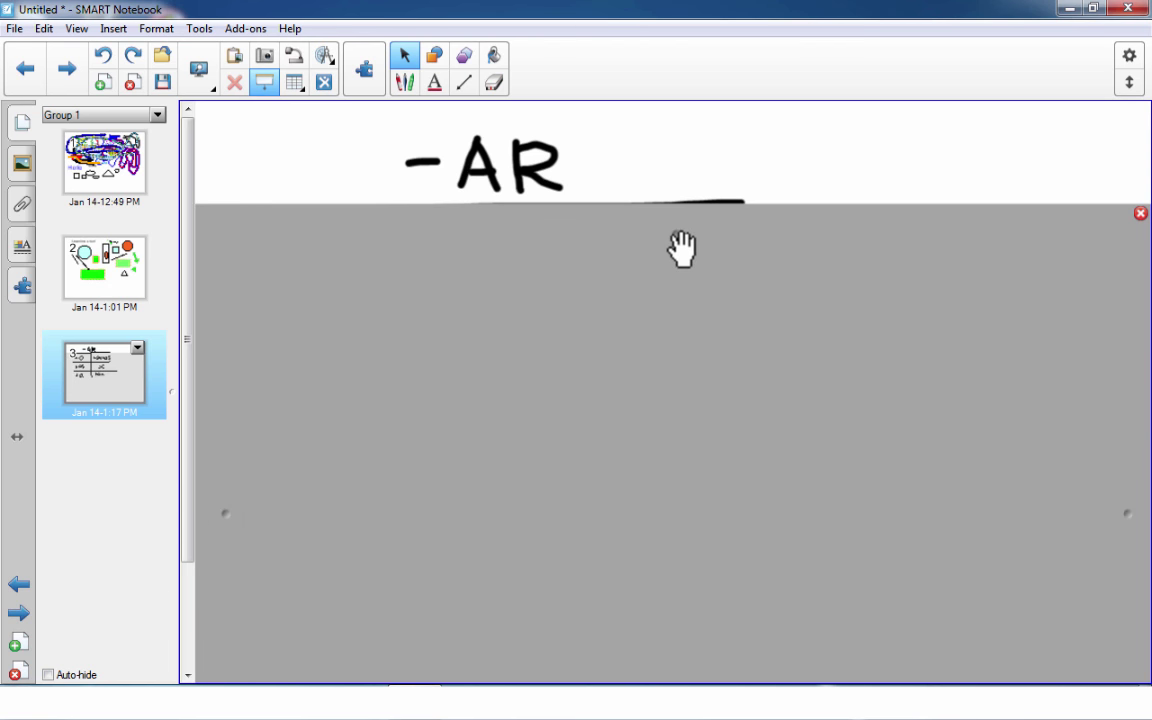
left_click_drag(672, 237, 671, 355)
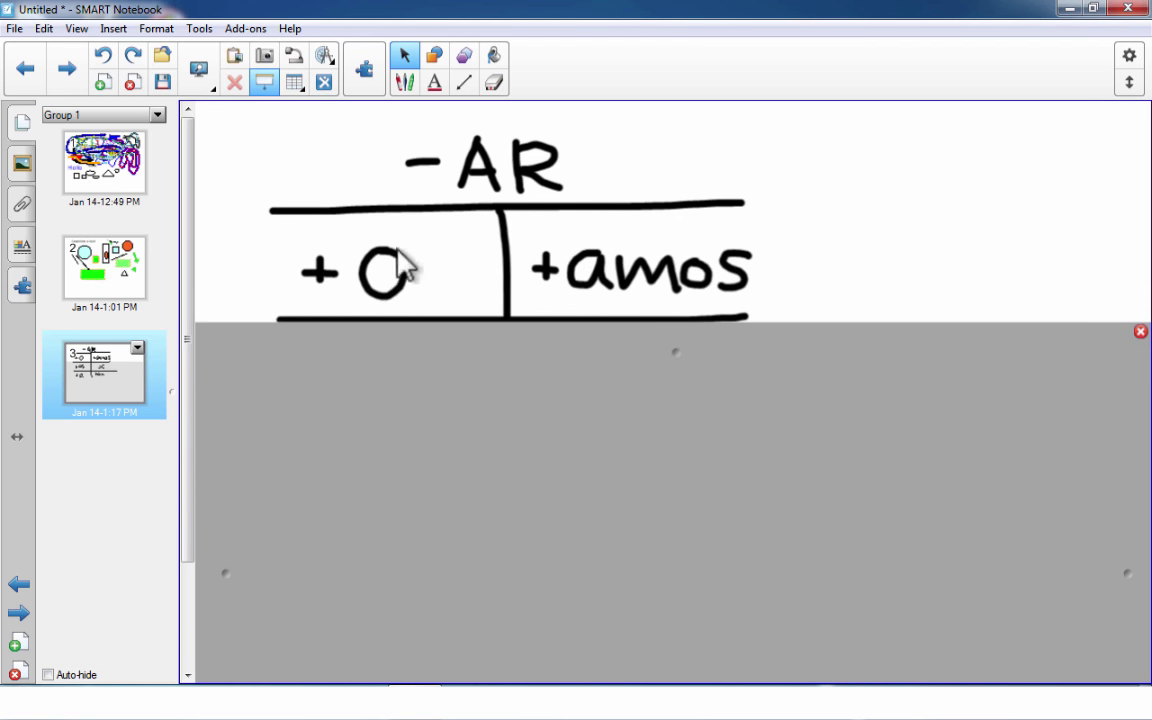
left_click_drag(671, 368, 674, 571)
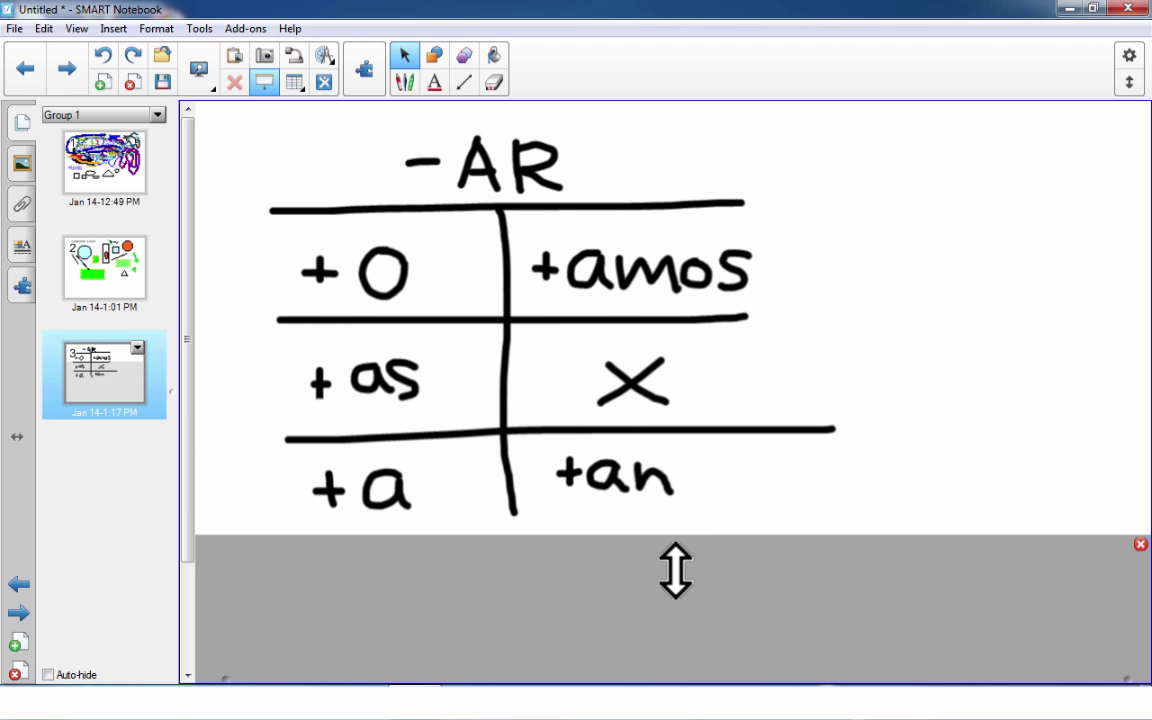
Step: Raise the shade back to just below the -AR heading, try retracting it from the side, and remove it
left_click_drag(665, 410, 648, 202)
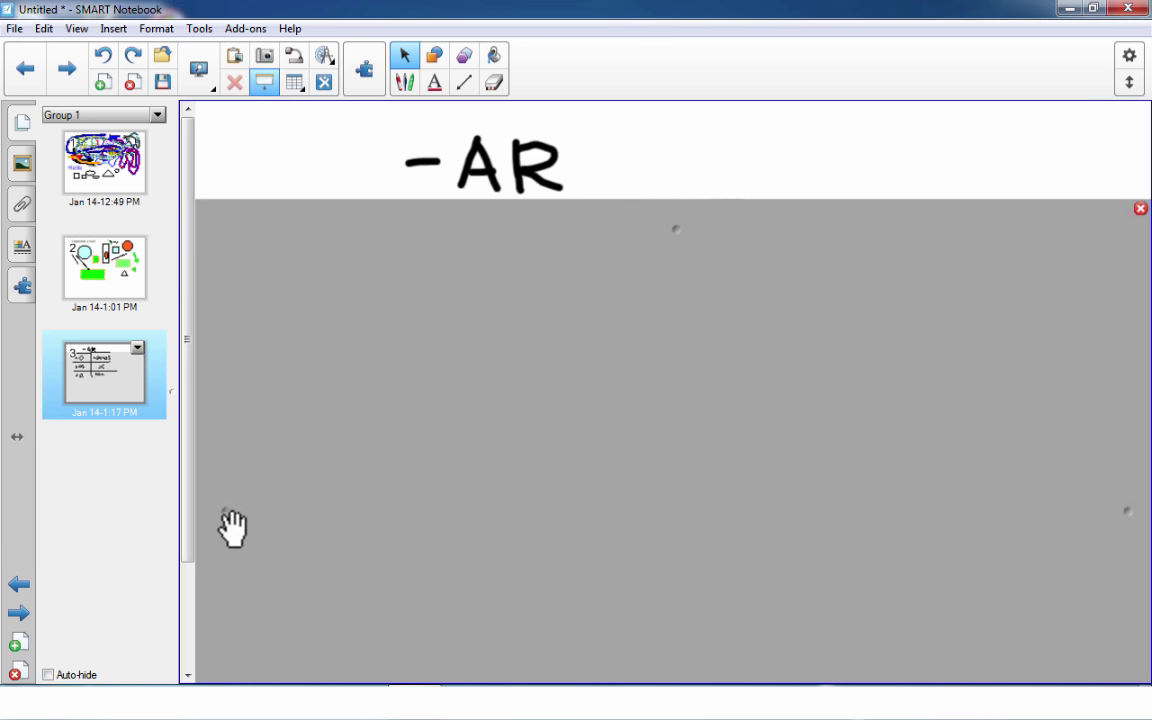
left_click_drag(485, 518, 200, 510)
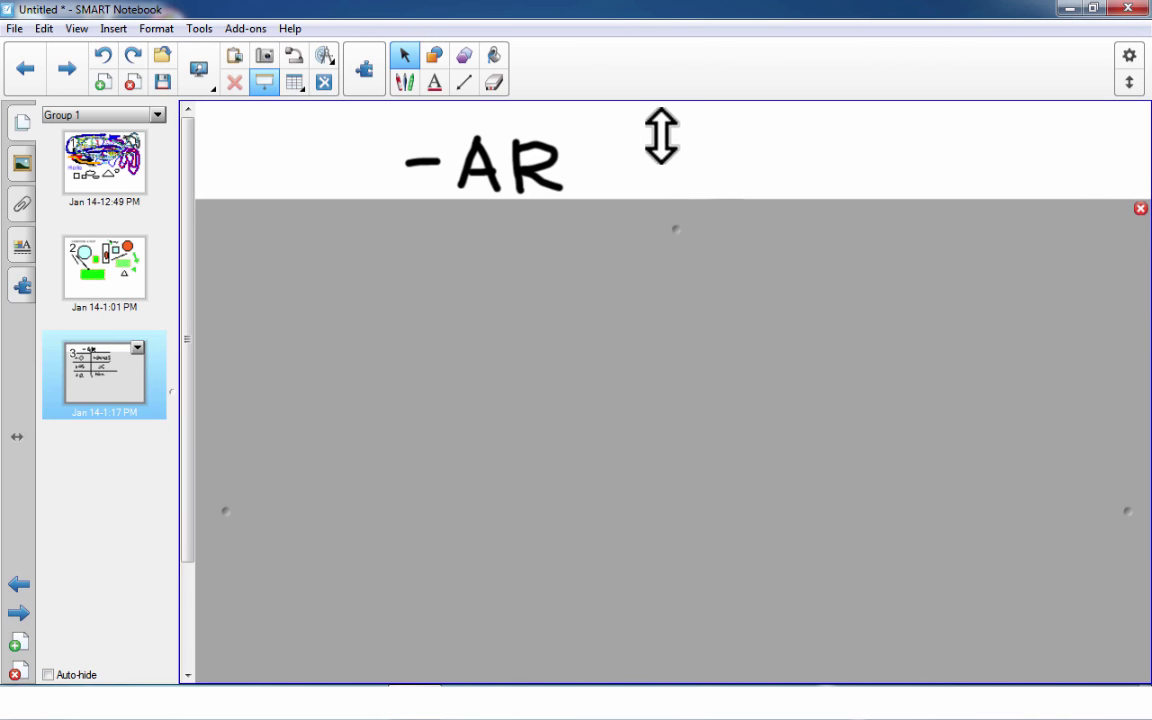
left_click_drag(663, 137, 658, 118)
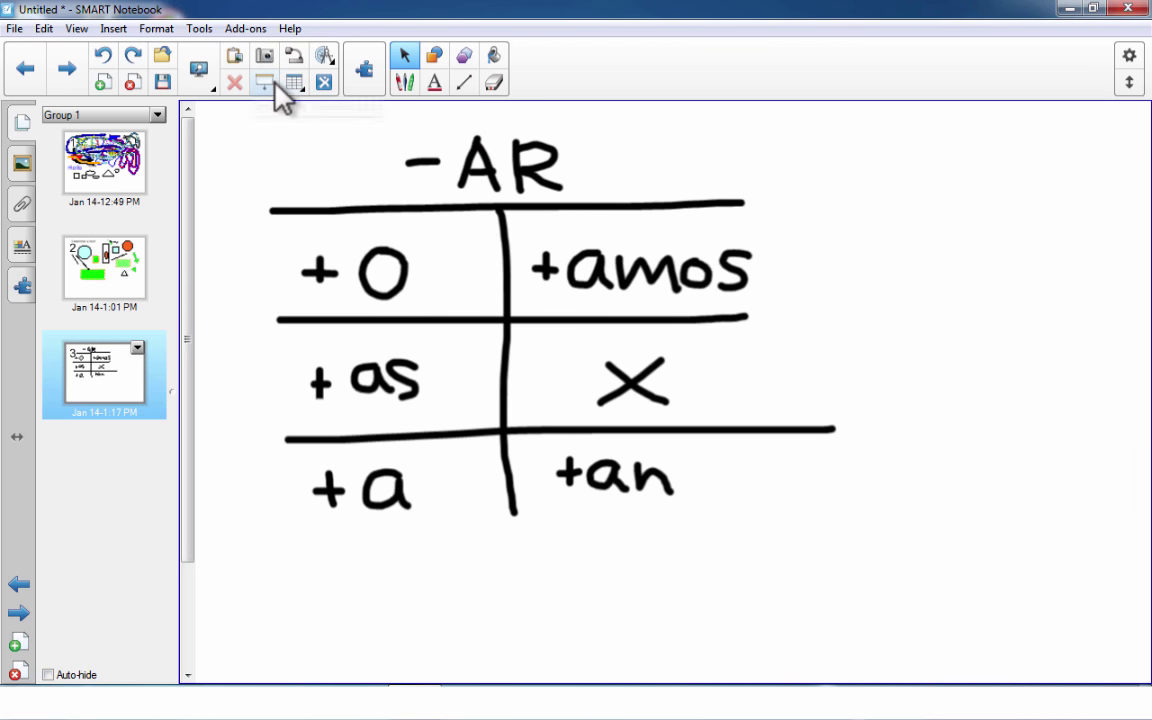
Step: Insert a ruler and place it over the -AR heading, and insert a protractor over the table
left_click(322, 56)
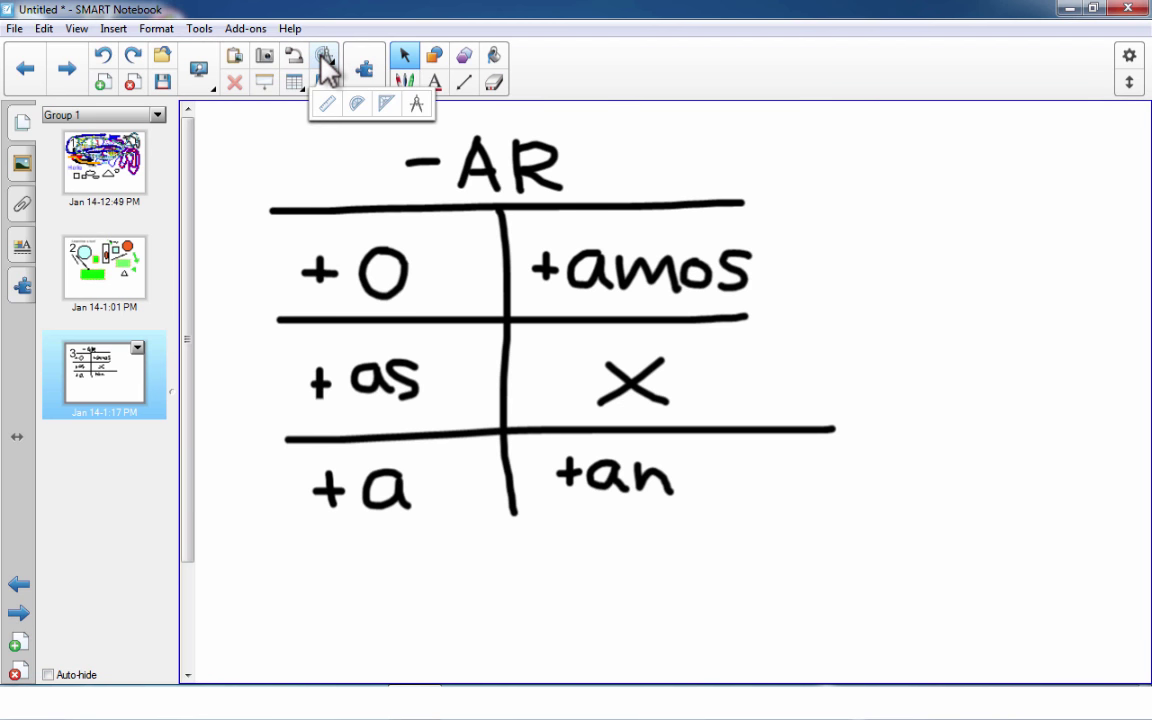
left_click(326, 104)
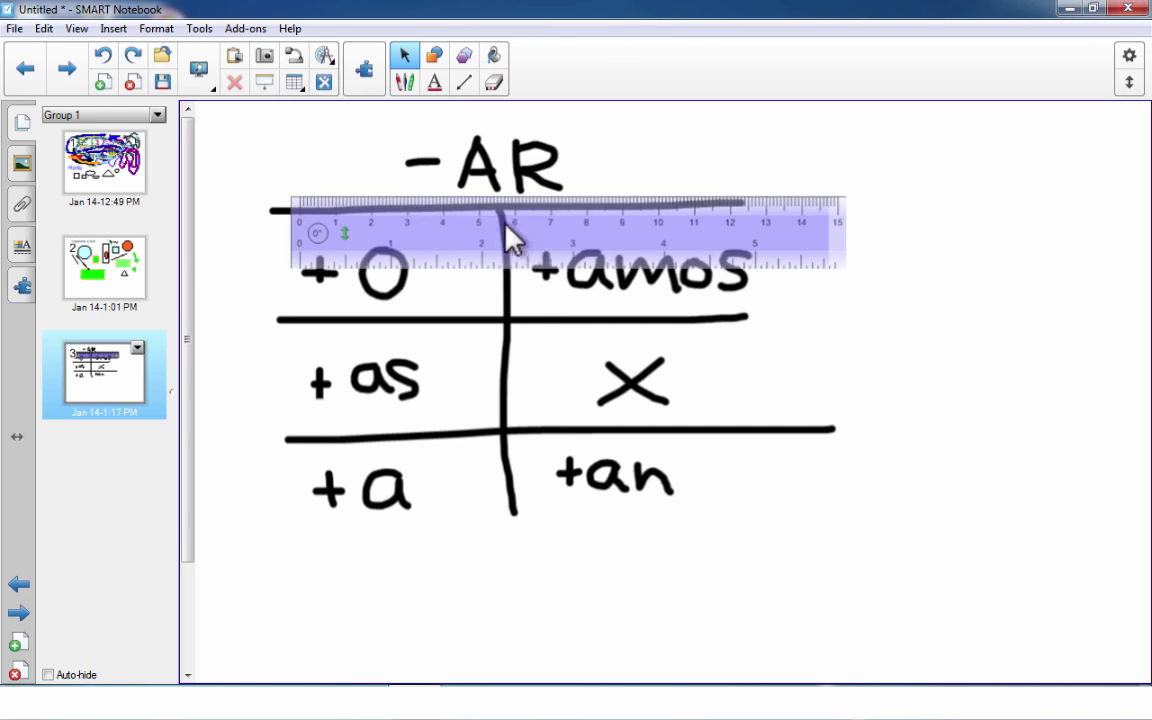
left_click_drag(495, 198, 496, 156)
left_click(322, 56)
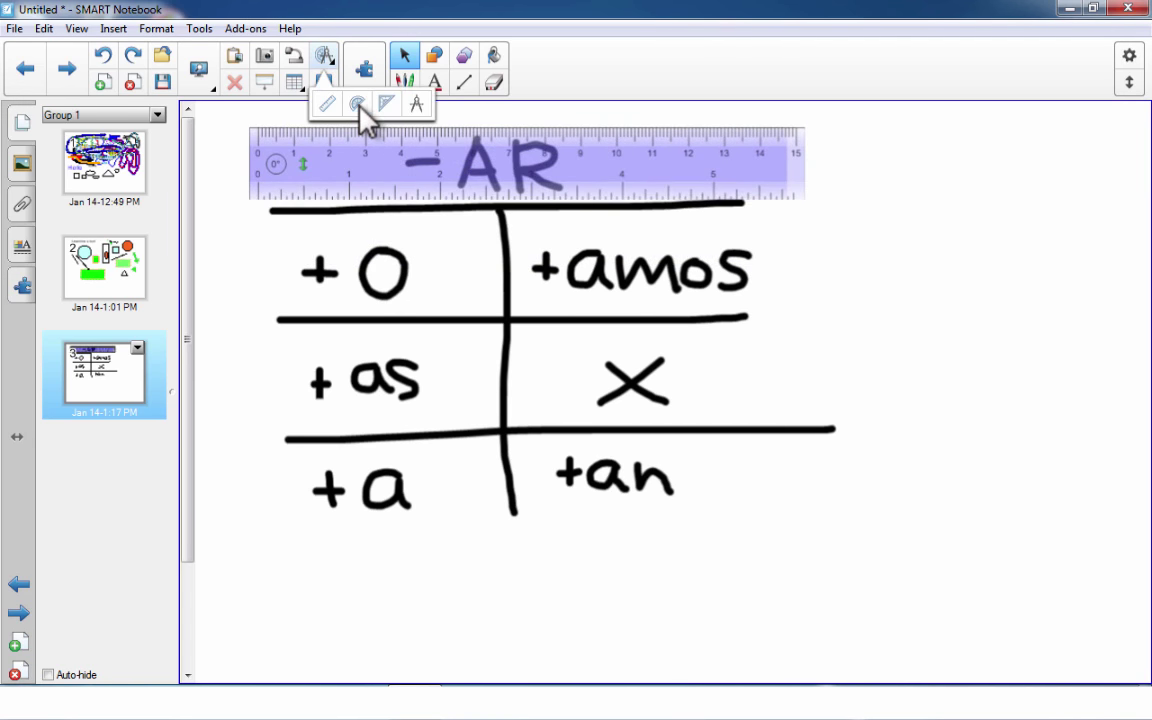
left_click(358, 105)
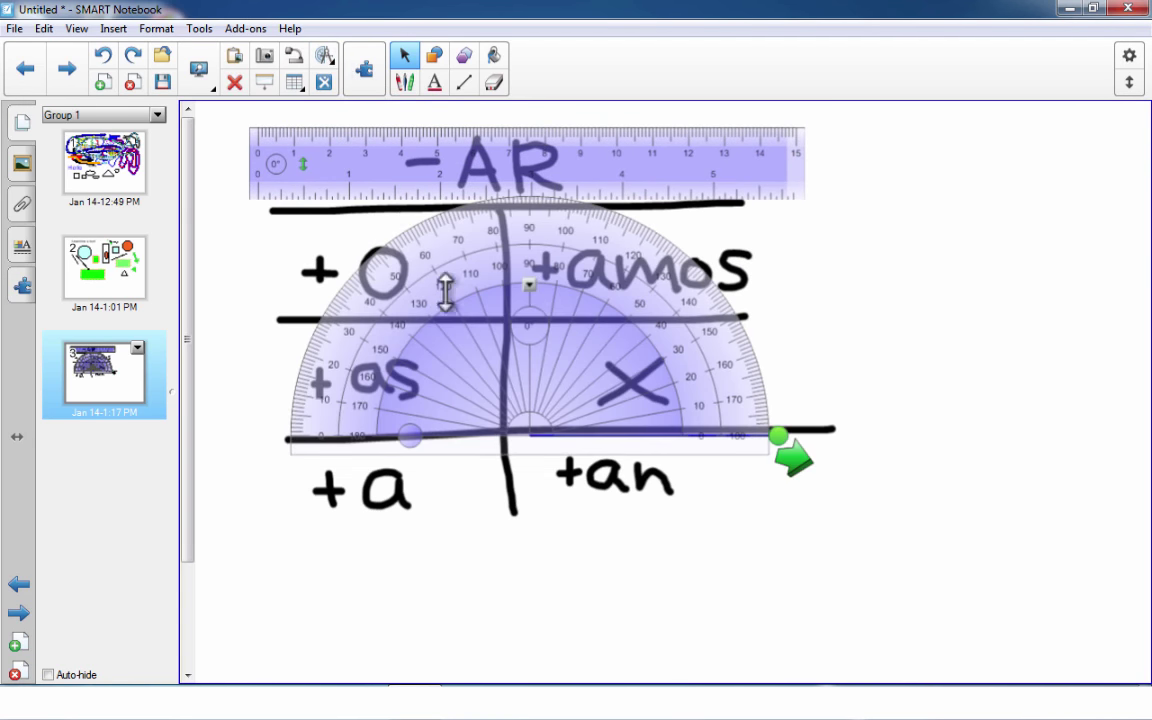
Step: Insert a compass, place it beside the protractor, spread its legs and rotate it
left_click(323, 80)
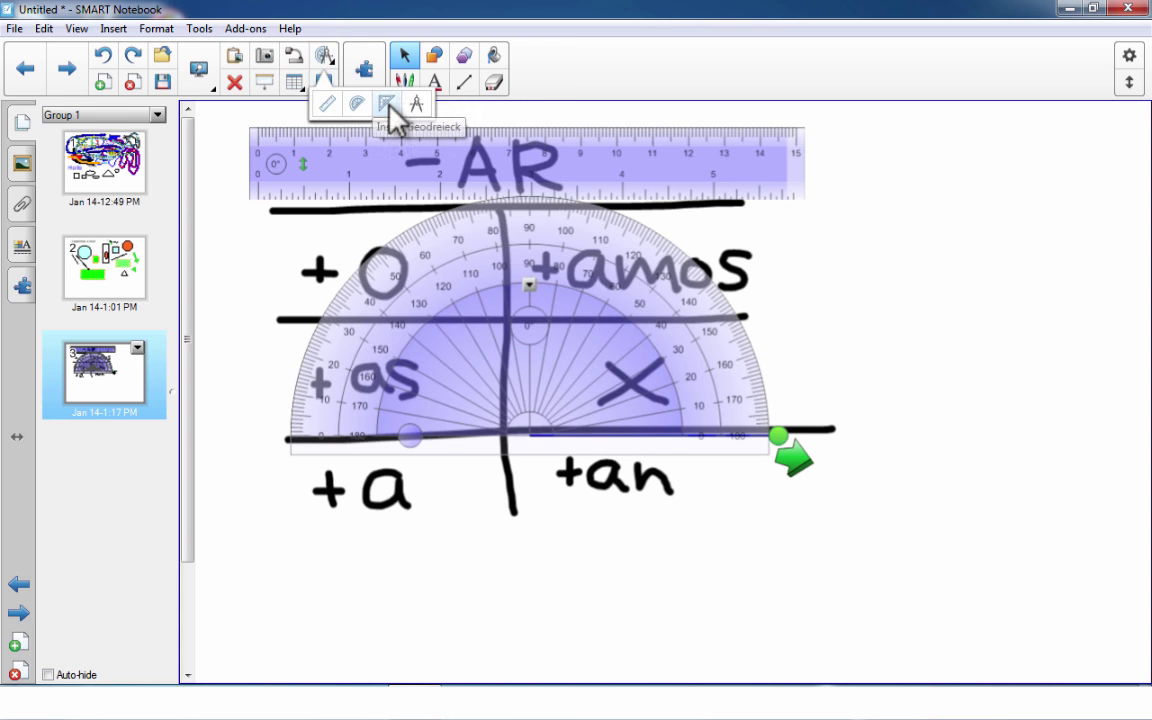
left_click(417, 106)
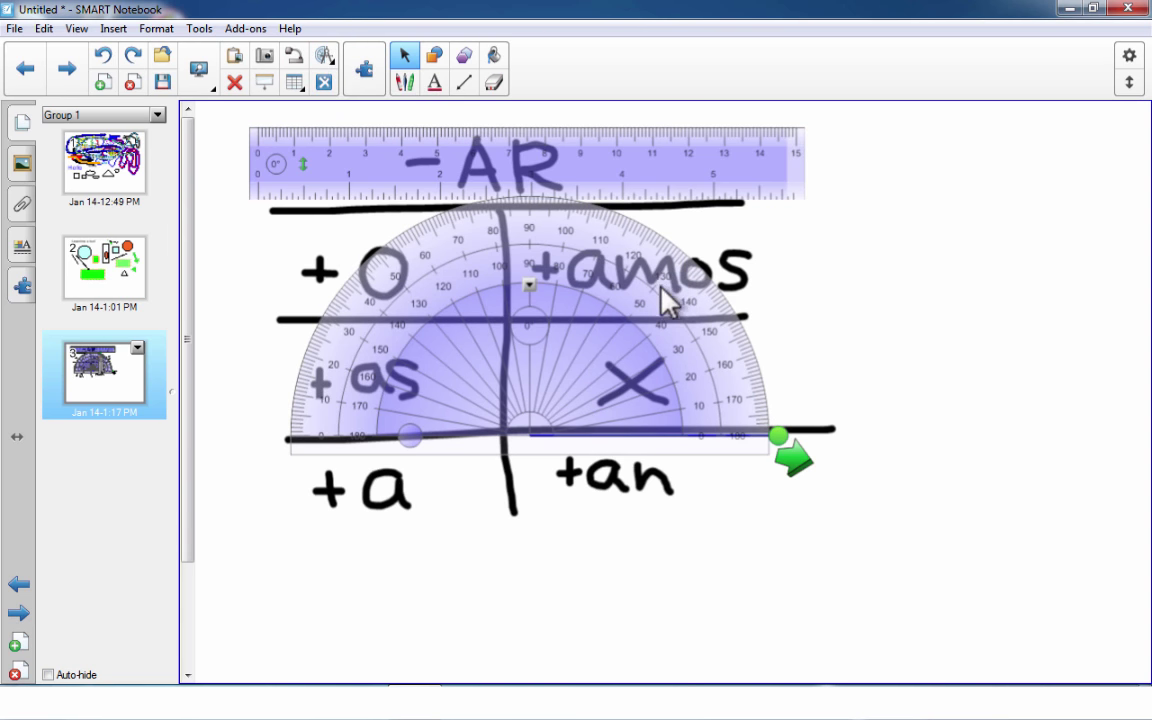
mouse_move(716, 307)
left_mouse_down()
mouse_move(887, 314)
mouse_move(931, 365)
mouse_move(918, 470)
left_mouse_up()
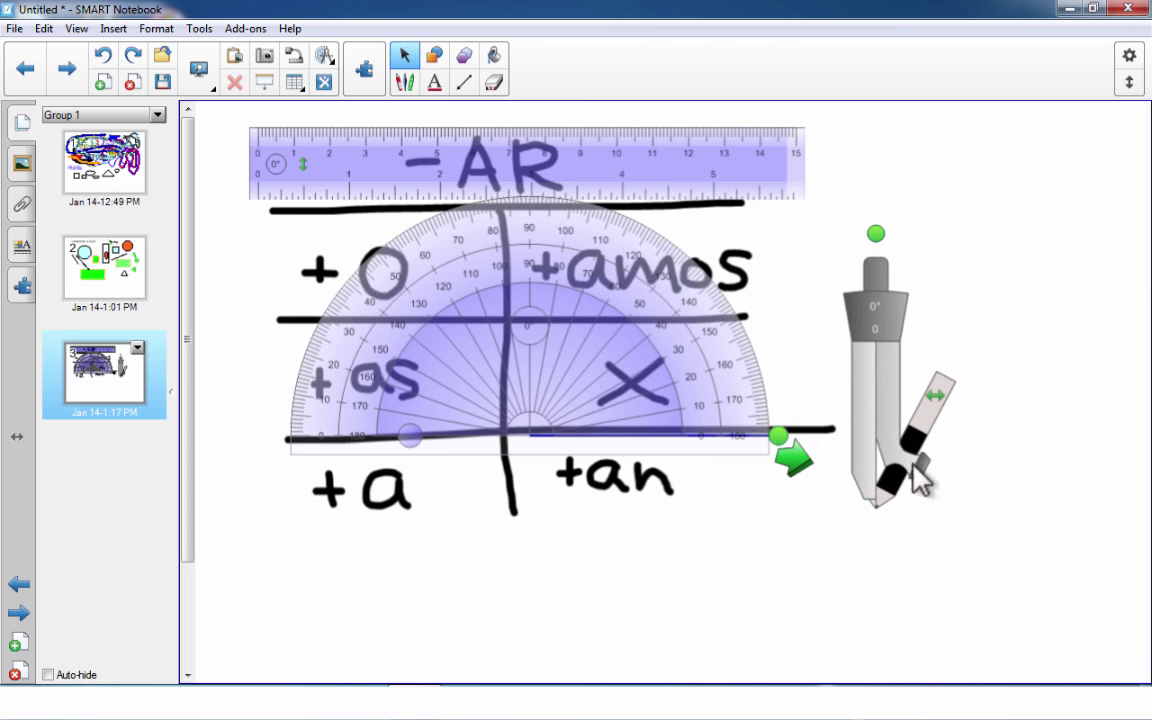
mouse_move(980, 427)
left_mouse_down()
mouse_move(1006, 404)
mouse_move(1009, 458)
left_mouse_up()
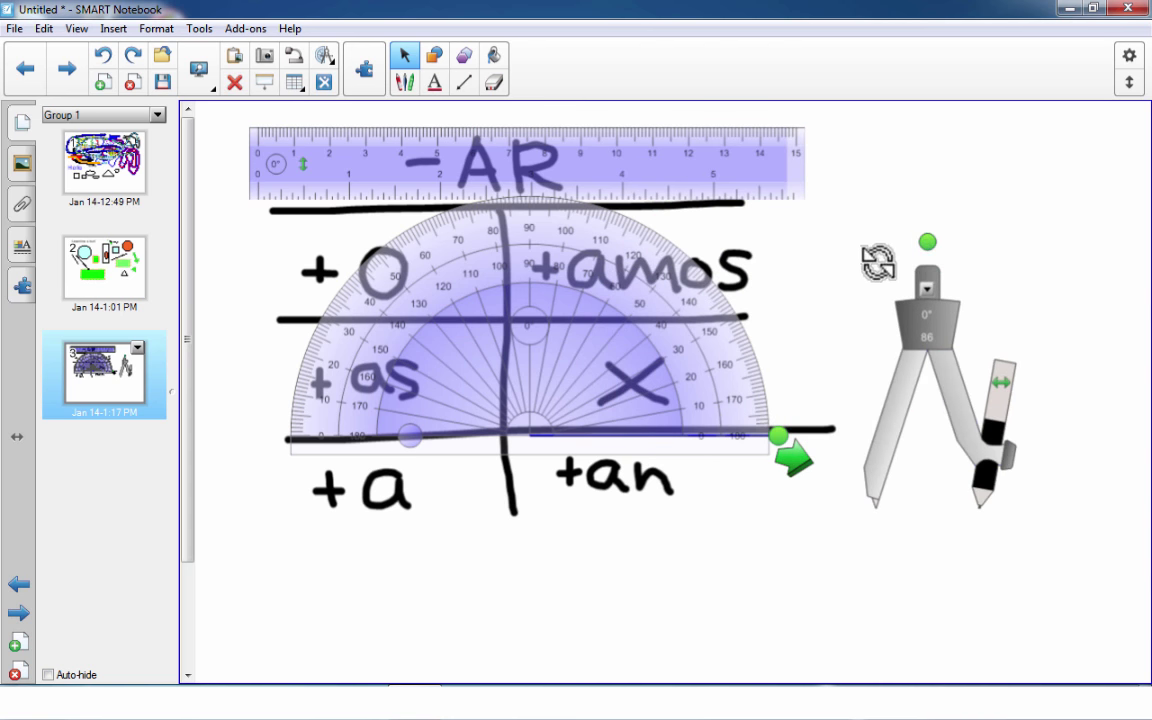
left_click_drag(758, 531, 866, 308)
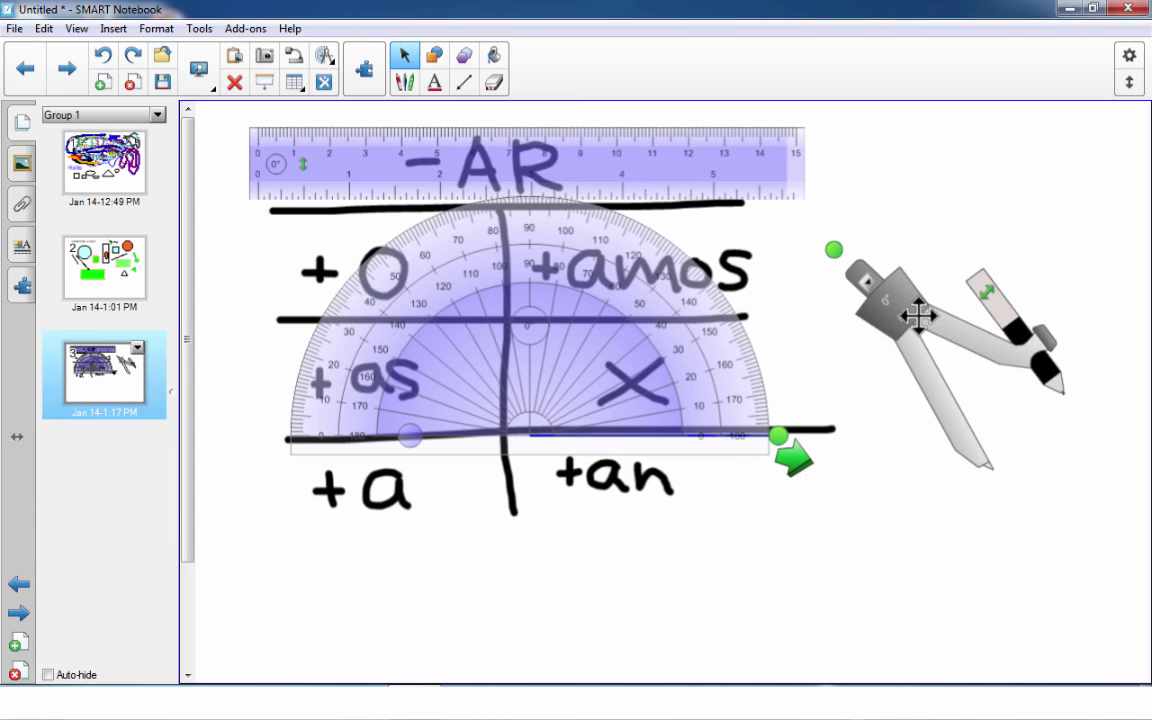
Step: Undo the compass, protractor and ruler insertions to clear the measurement tools from the -AR table page
right_click(920, 309)
key("Escape")
key("Delete")
left_click(103, 58)
left_click(103, 58)
left_click(103, 58)
left_click(103, 58)
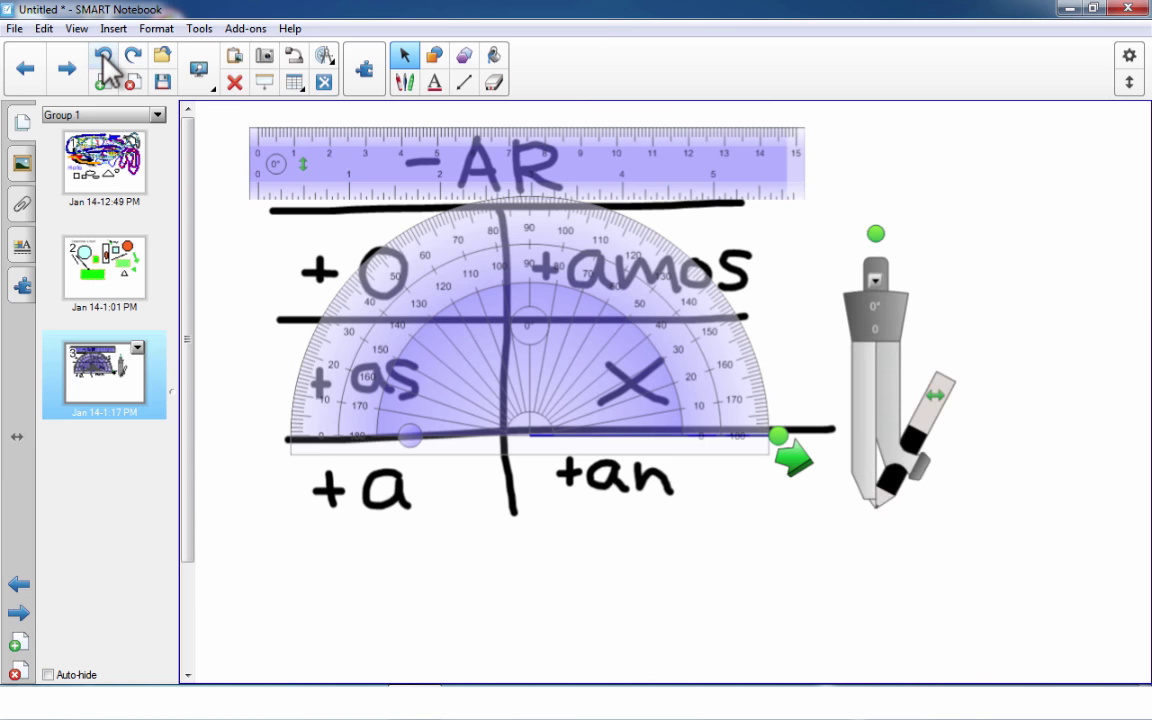
left_click(103, 58)
left_click(103, 58)
left_click(103, 58)
left_click(103, 58)
left_click(103, 58)
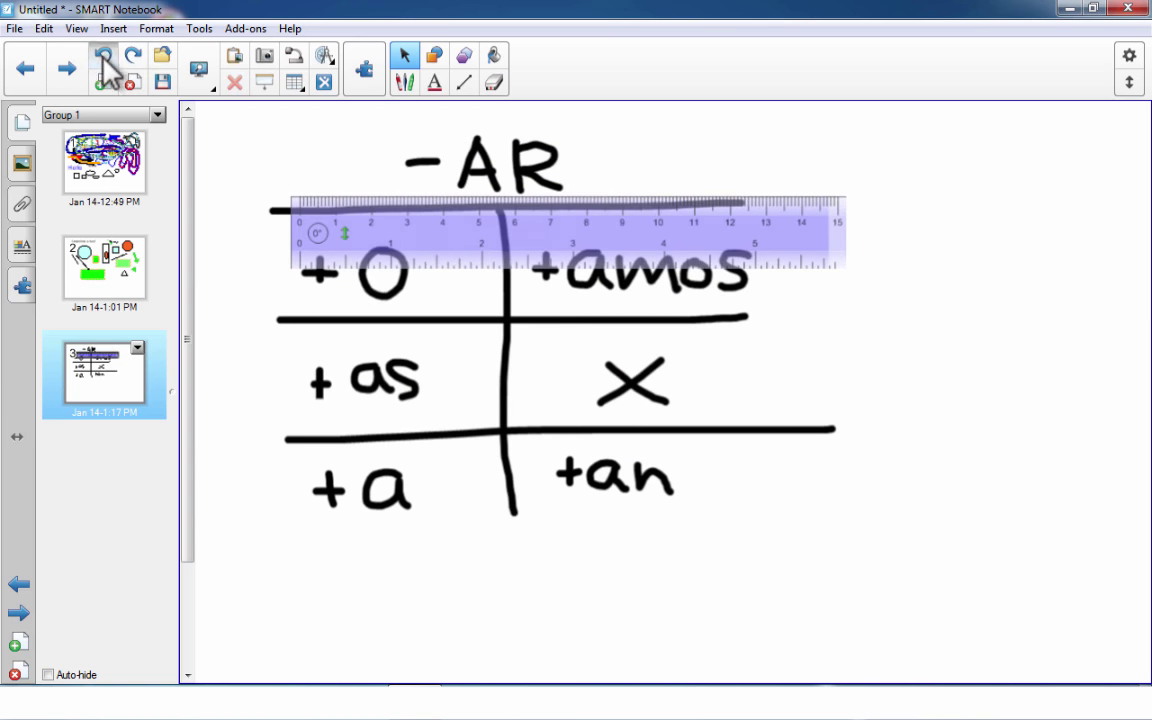
Step: Insert a 5 x 5 table on page 3 and move it over the lower rows of the -AR table
left_click(297, 86)
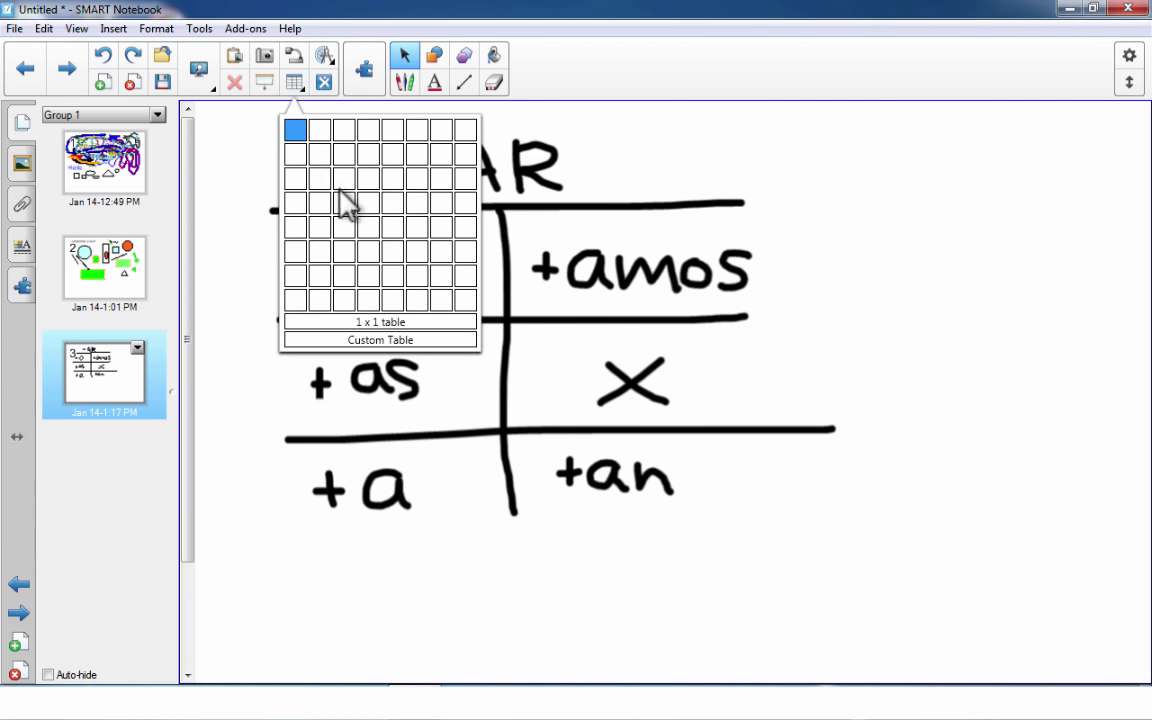
left_click(399, 226)
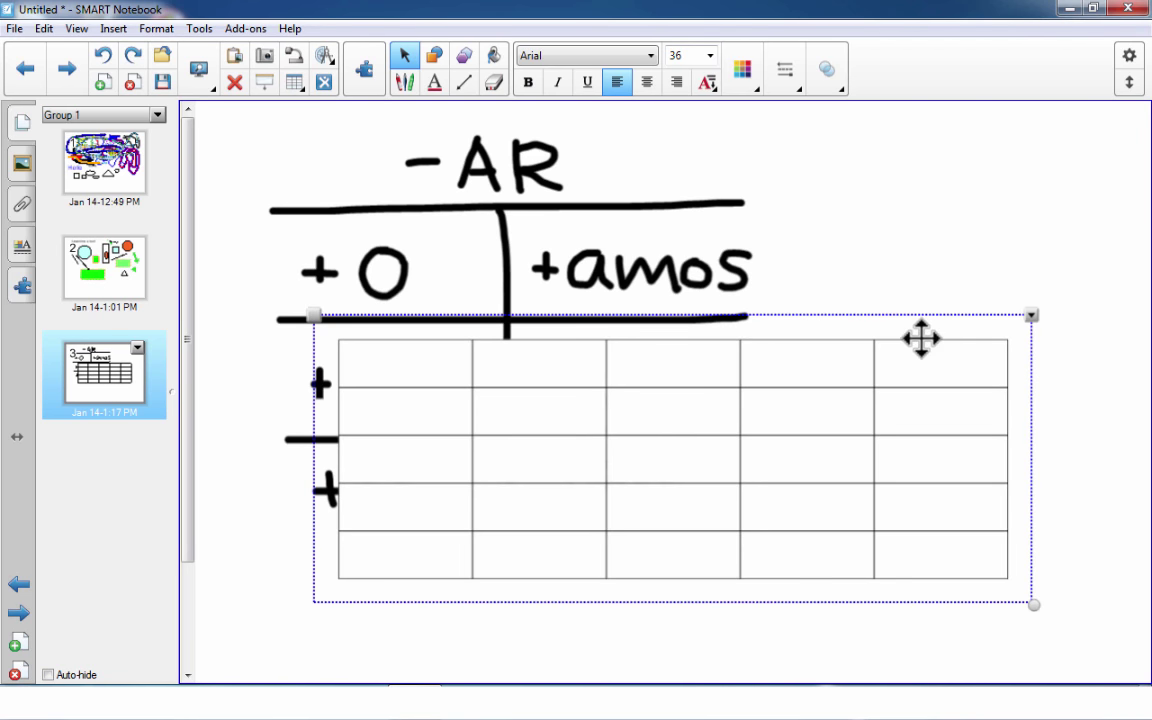
left_click_drag(985, 414, 988, 340)
left_click_drag(1028, 404, 1130, 460)
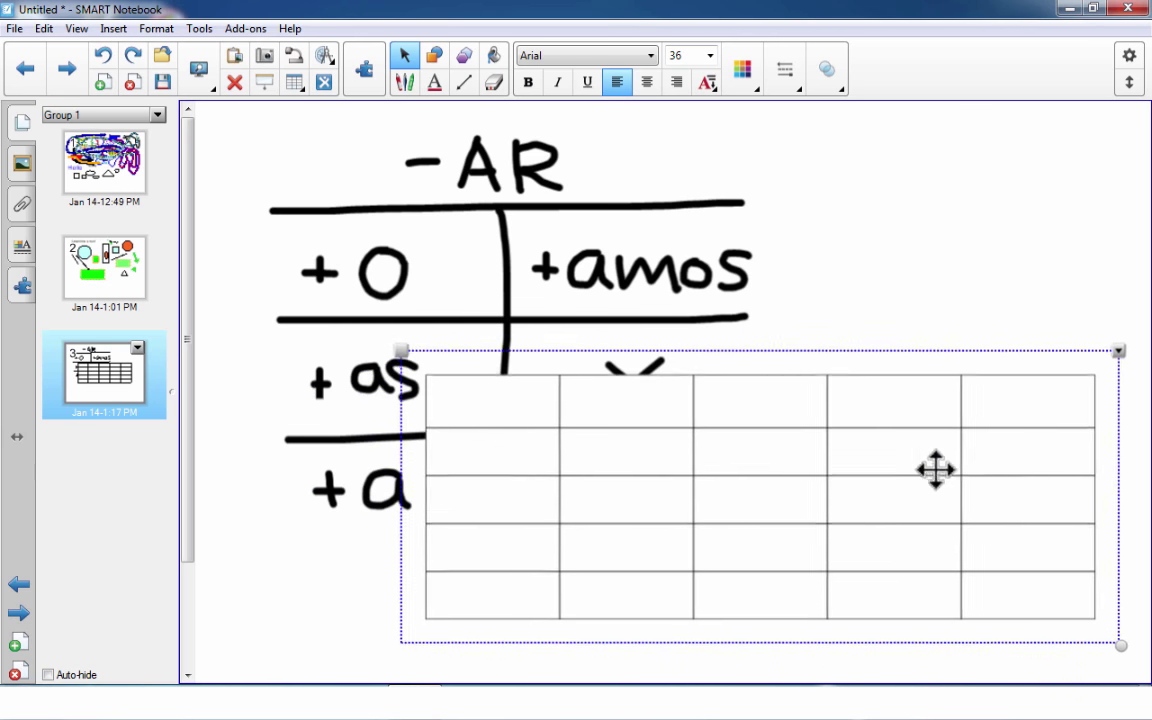
left_click_drag(936, 469, 939, 480)
Step: Select individual cells in the first two rows of the inserted table and look at the cell options
left_click(540, 432)
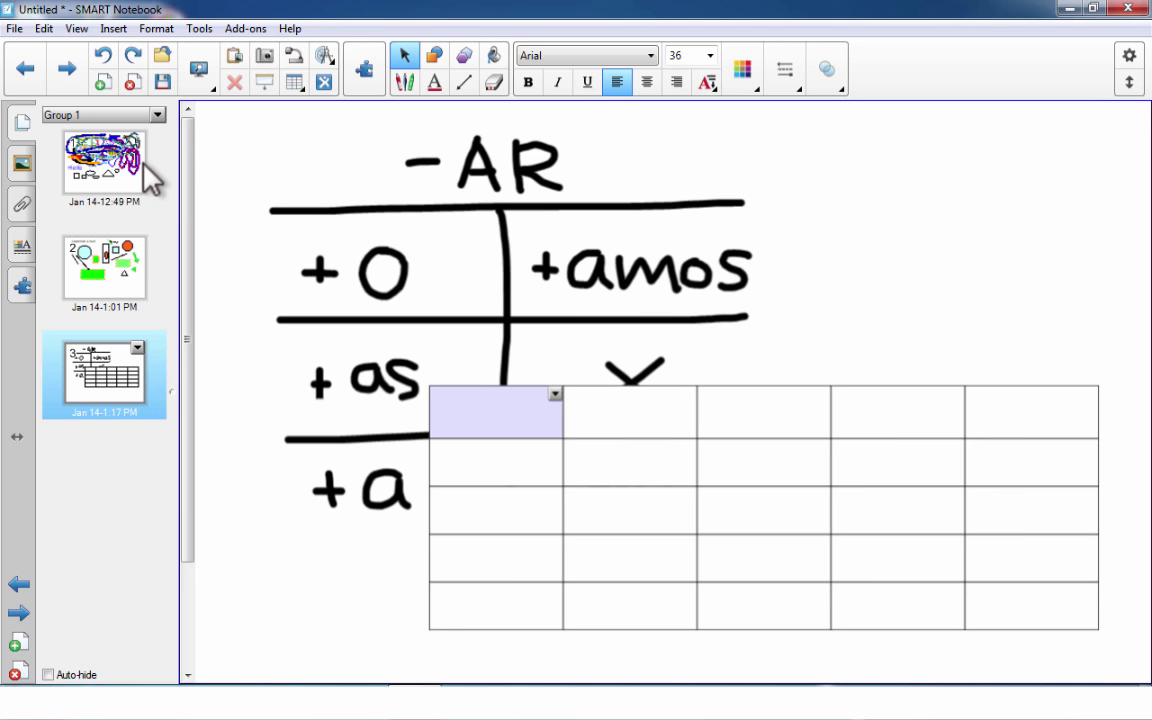
left_click(540, 452)
left_click(652, 452)
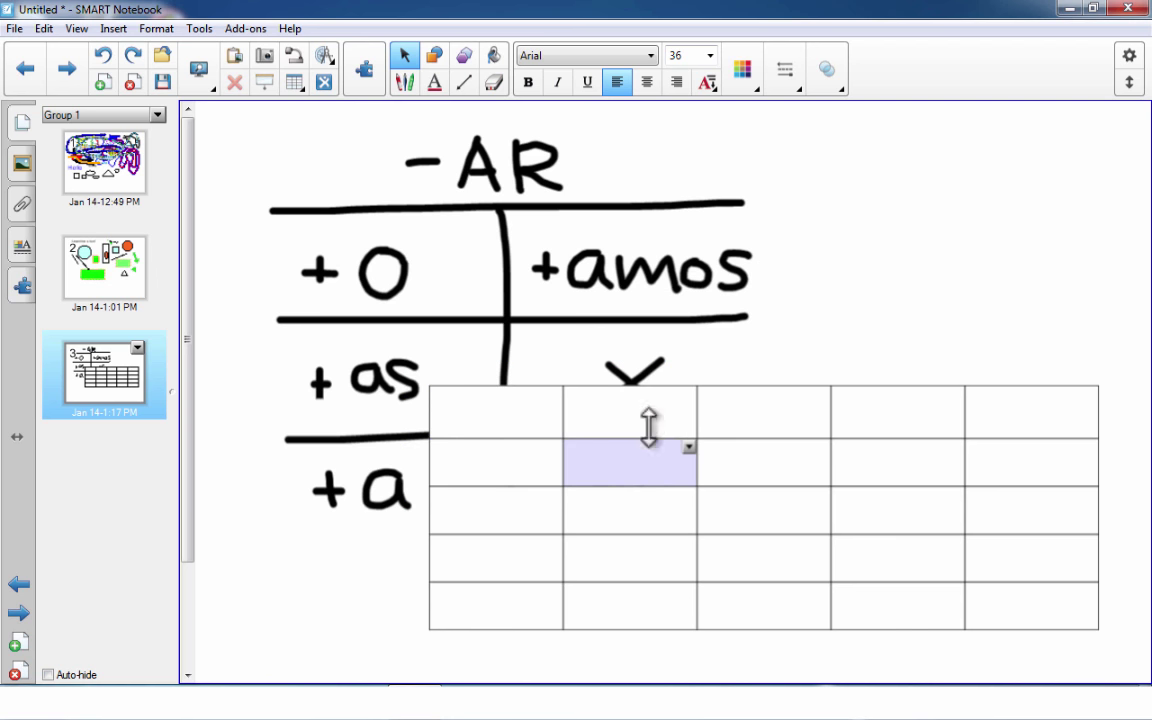
left_click(686, 410)
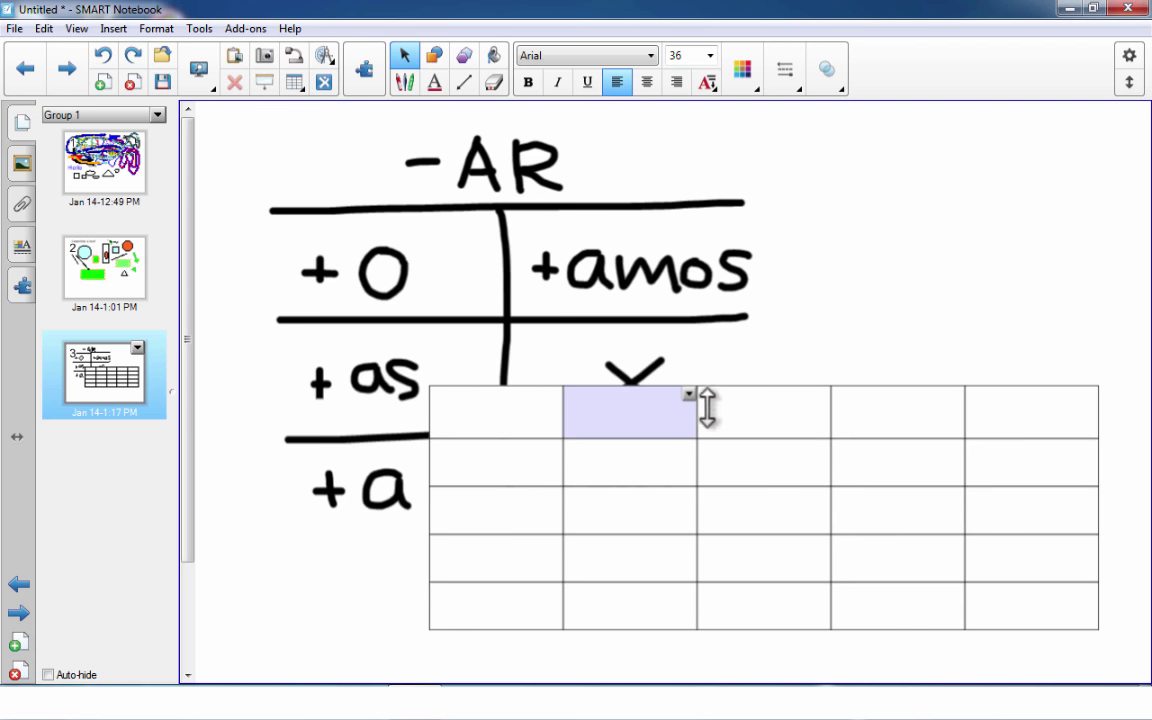
key("Down")
left_click(824, 400)
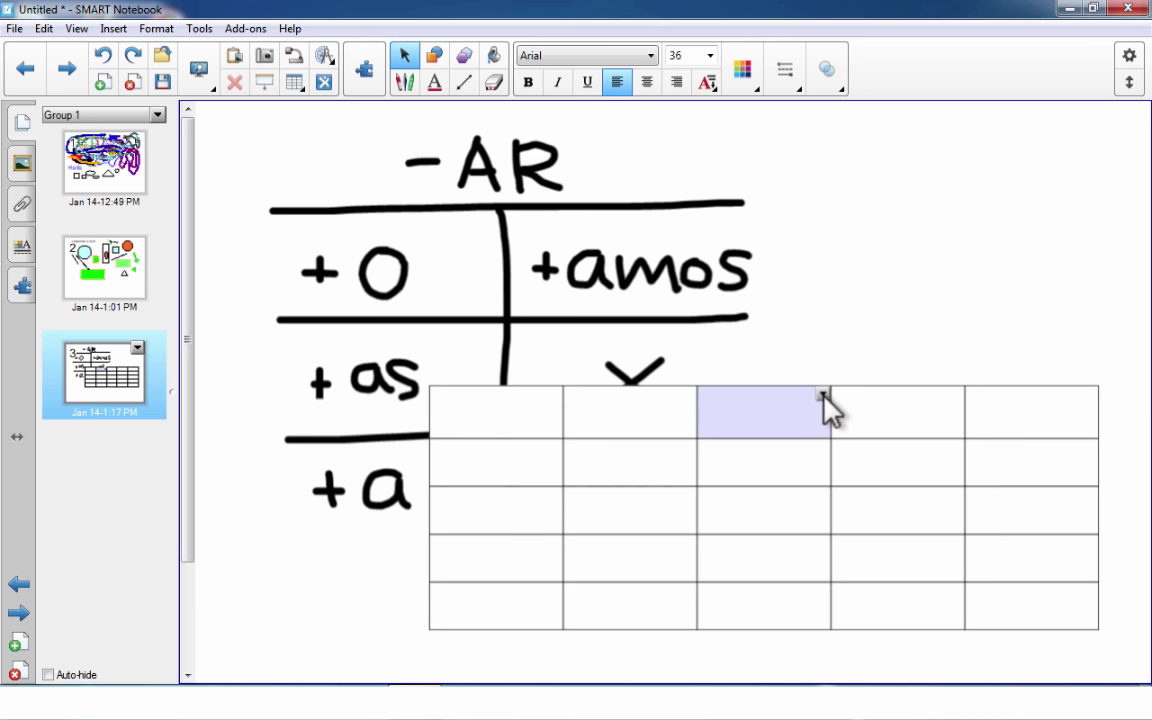
left_click(822, 394)
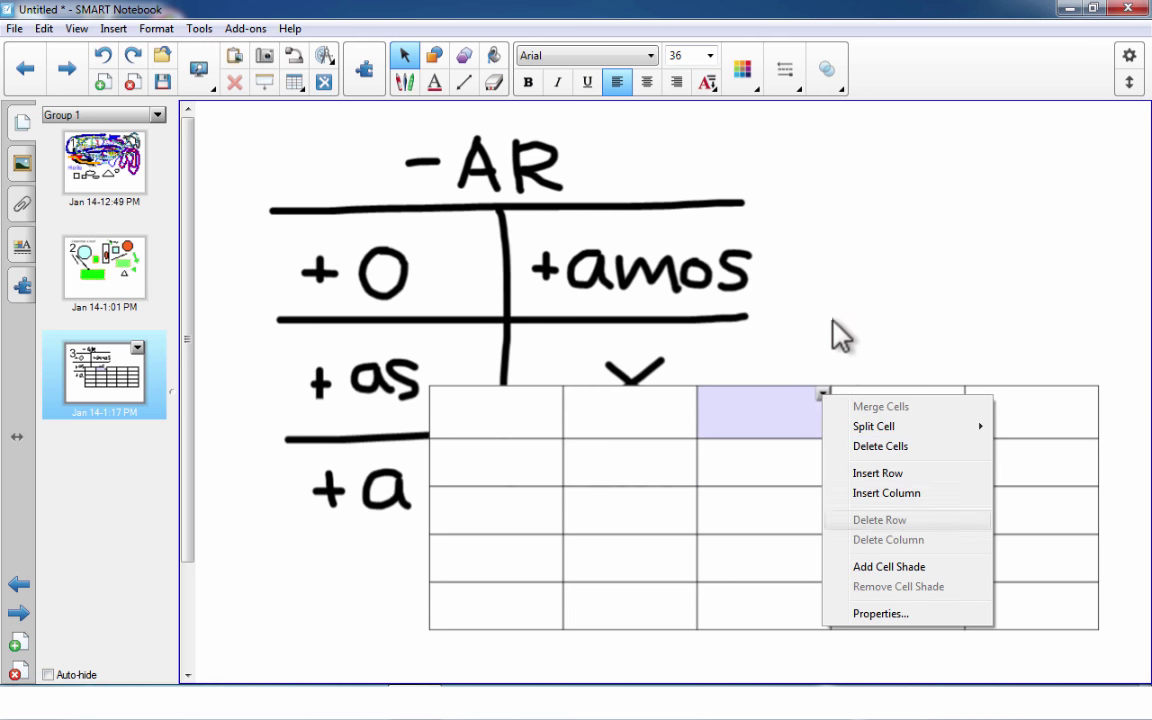
left_click(761, 399)
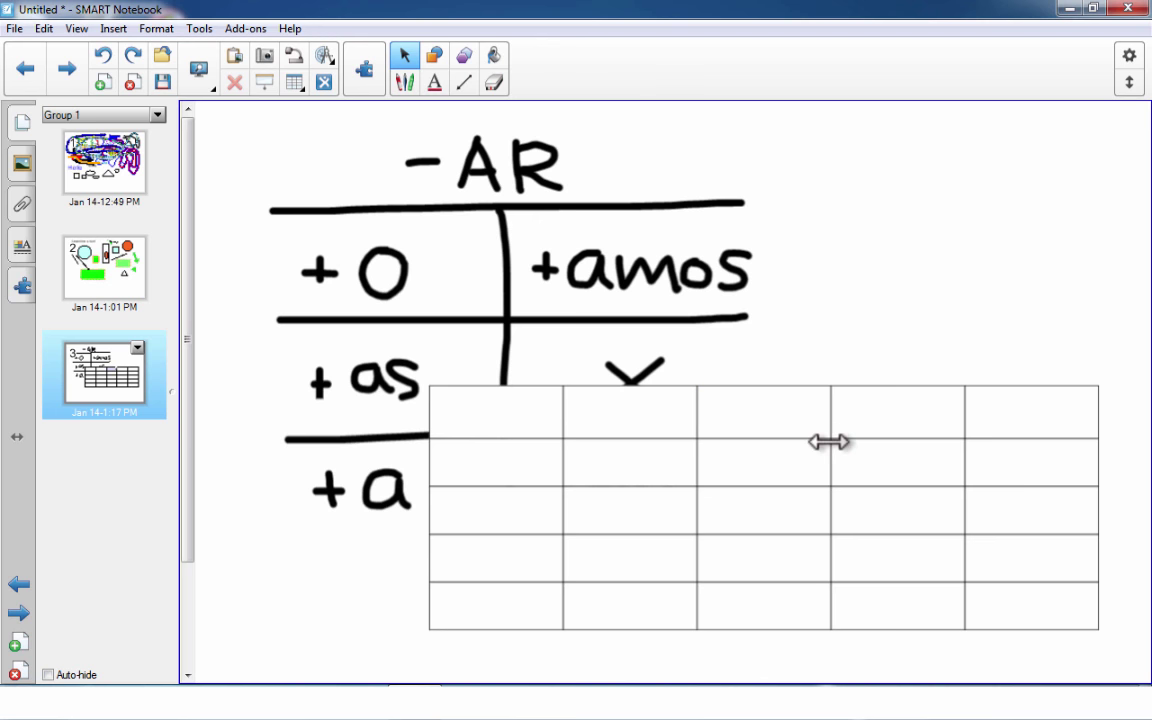
Step: Undo the moves and the insertion of the 5 x 5 table
left_click(104, 56)
left_click(104, 56)
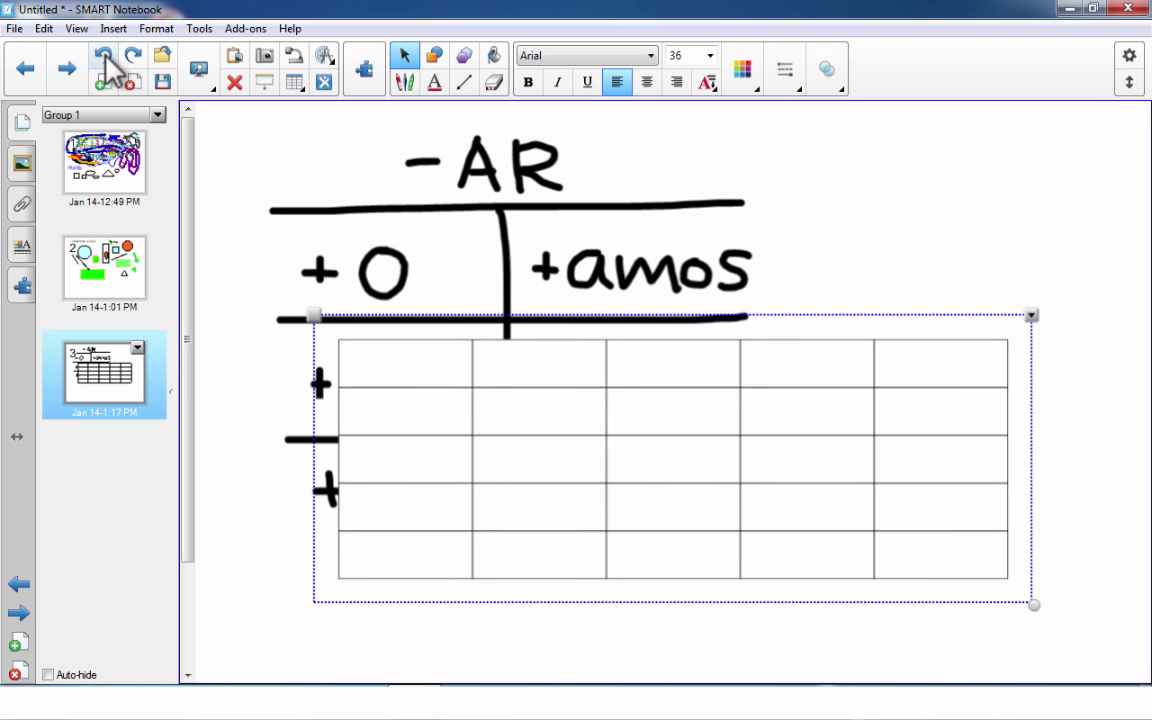
left_click(104, 56)
left_click(104, 56)
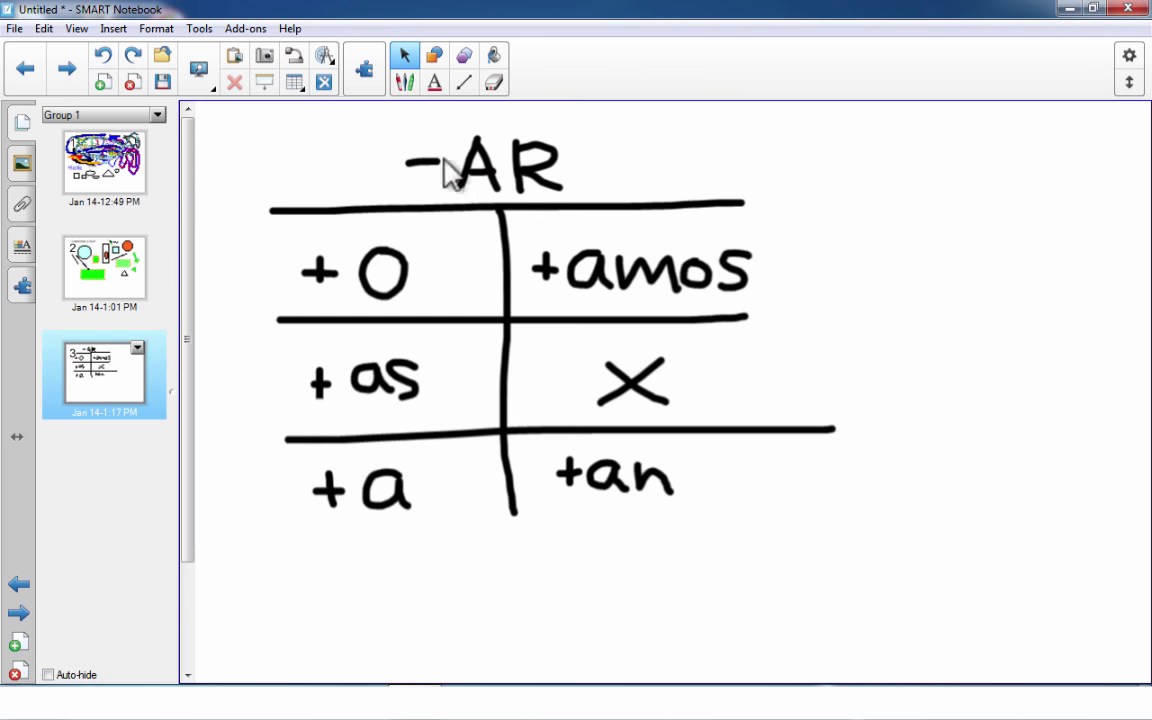
Step: Capture a rectangular area around the handwritten -AR table to a new page with the Screen Capture tool
left_click(265, 57)
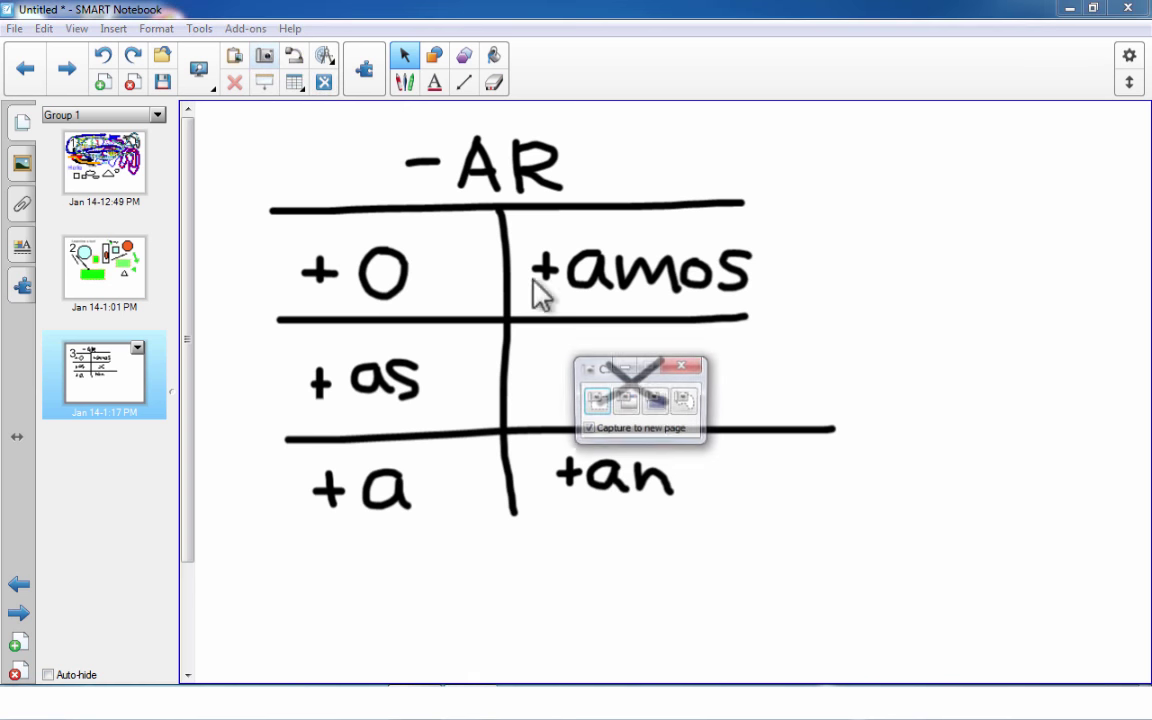
left_click(596, 402)
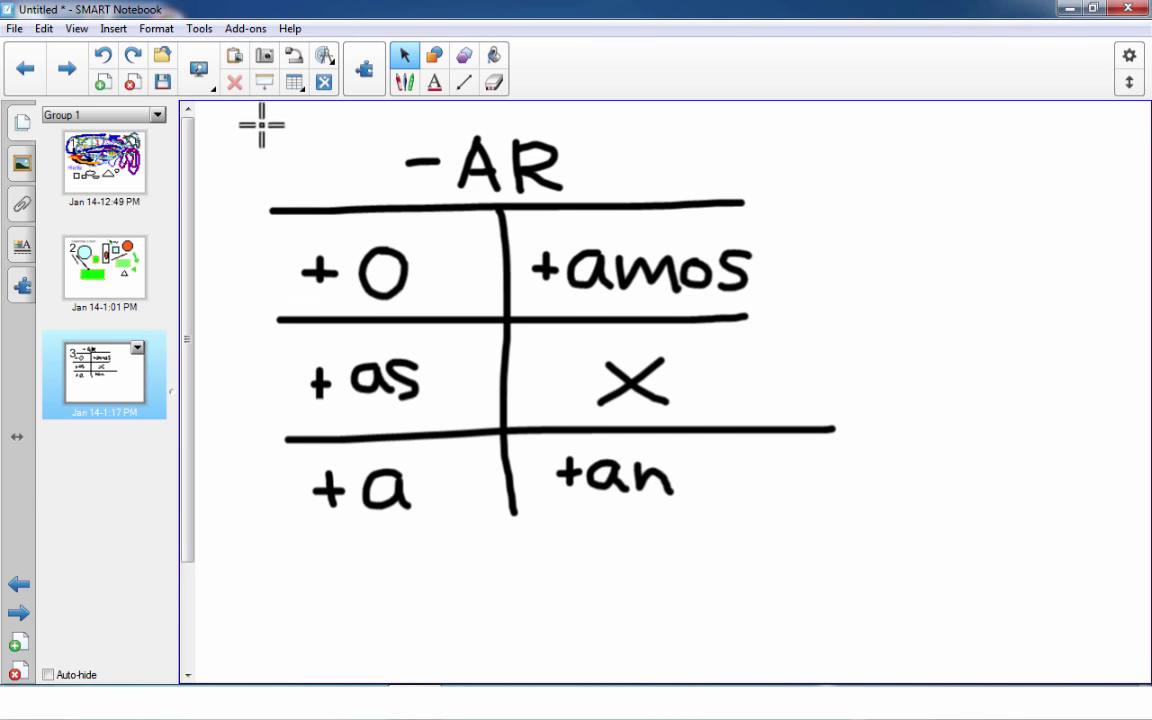
mouse_move(476, 397)
left_mouse_down()
mouse_move(699, 512)
mouse_move(836, 540)
left_mouse_up()
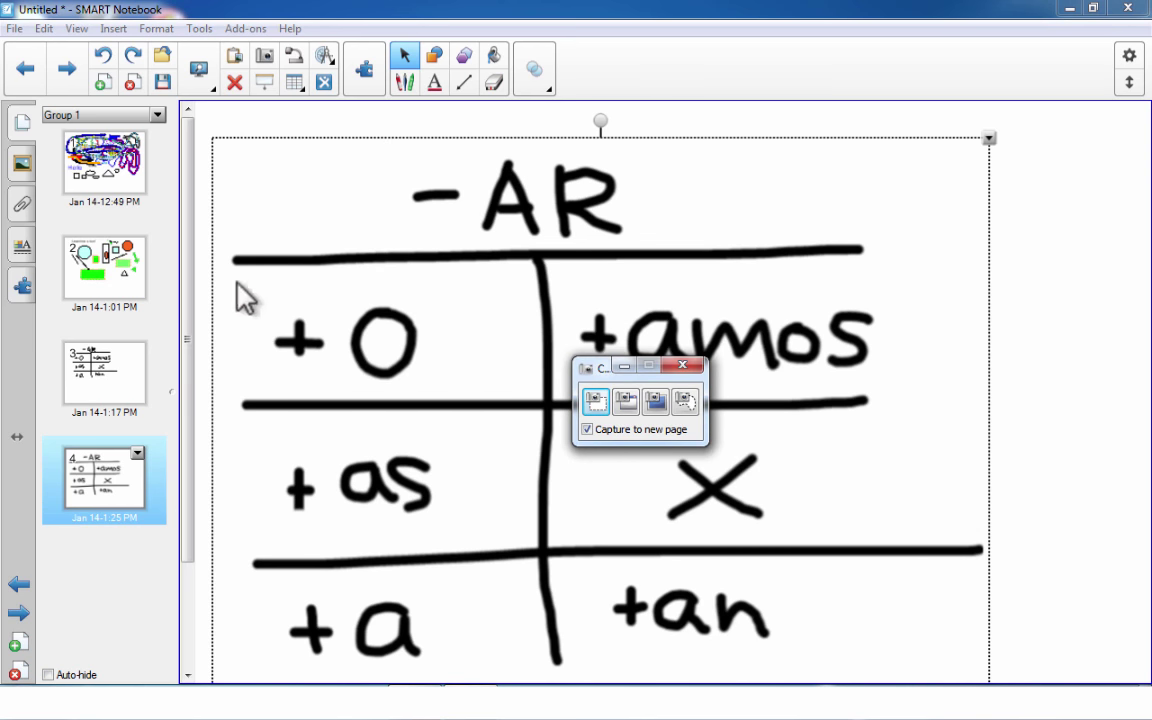
left_click(135, 458)
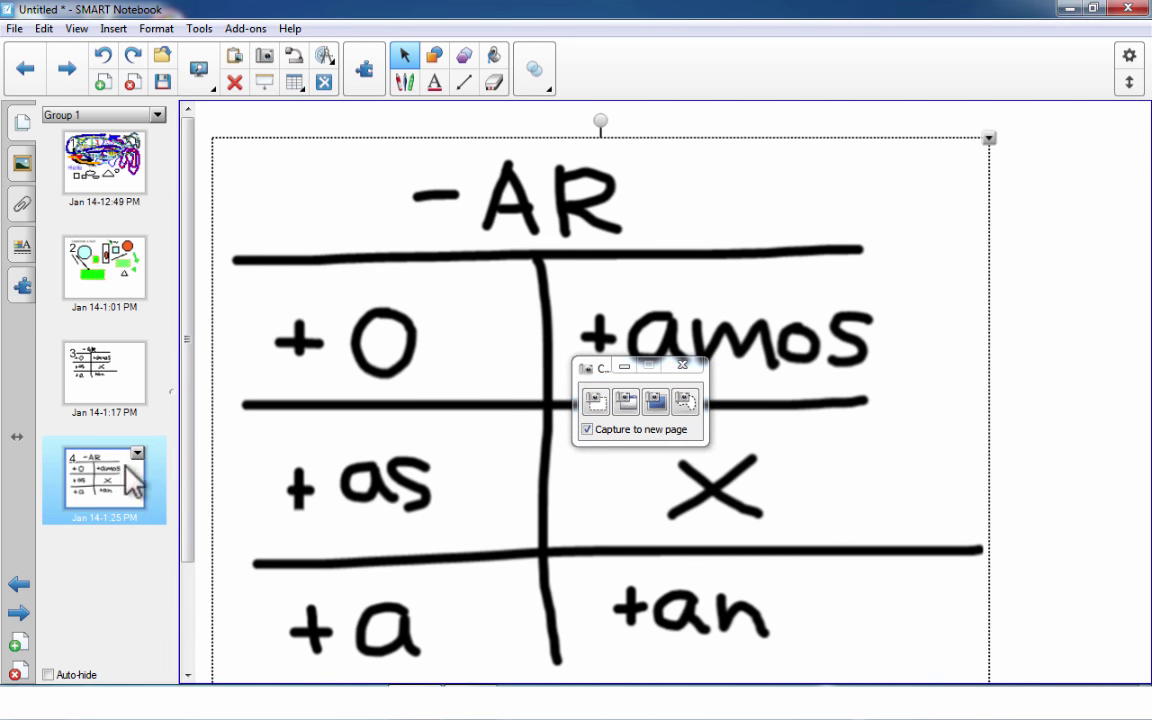
Step: Return to page 3, try the window capture option and close the Screen Capture tool
left_click(116, 392)
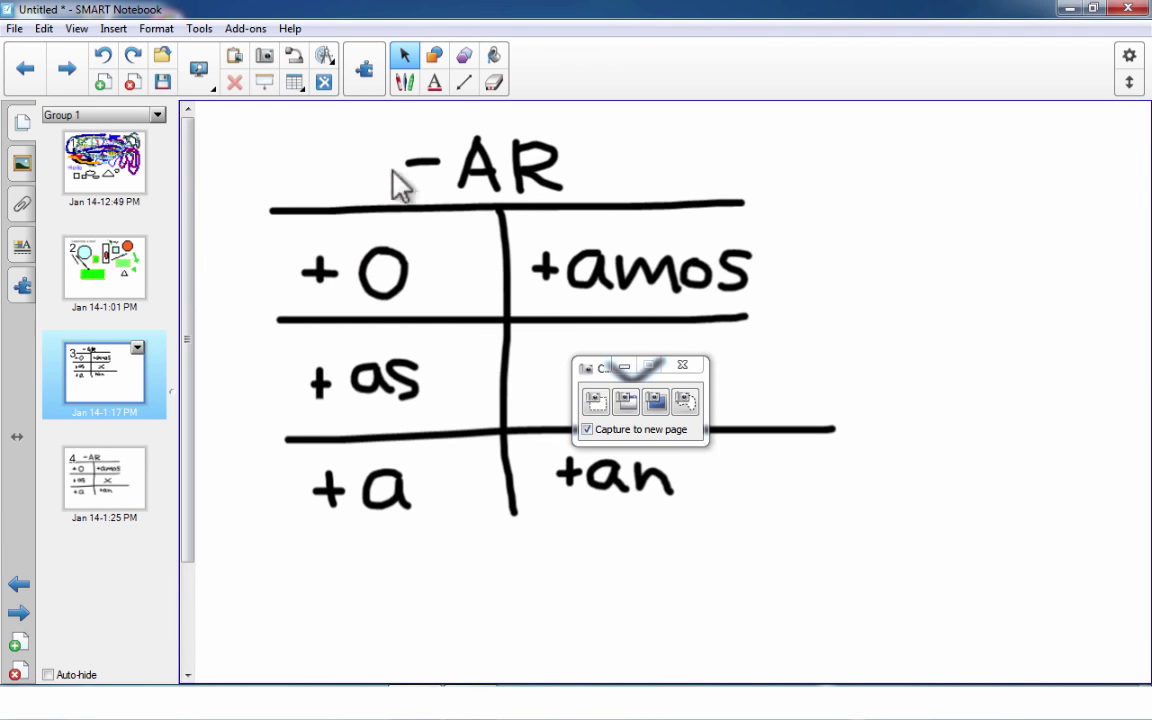
left_click(628, 403)
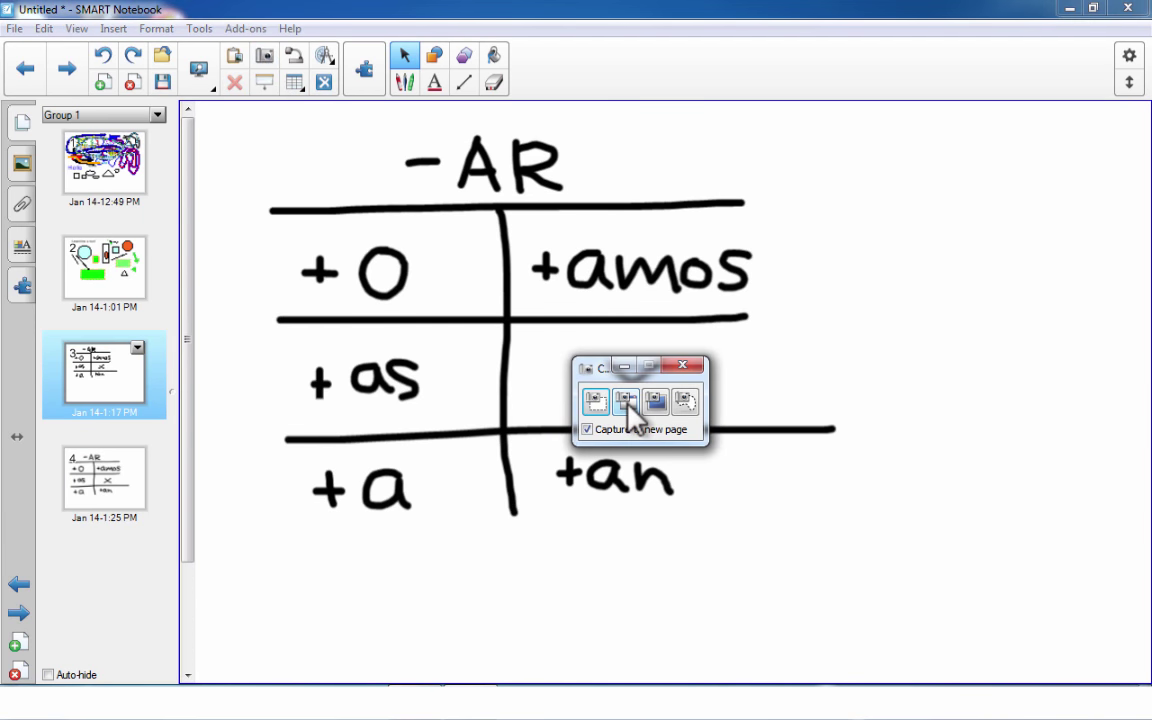
left_click(683, 366)
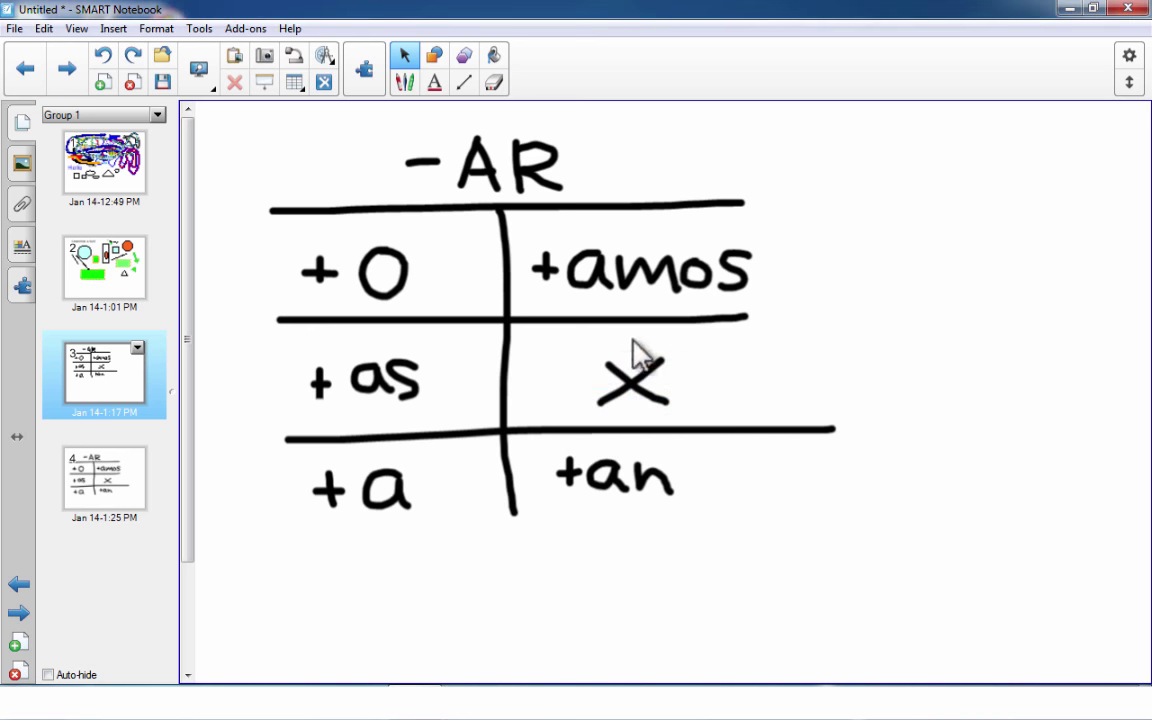
Step: View the SMART Document Camera window and the SMART Exchange website, closing each one
left_click(293, 58)
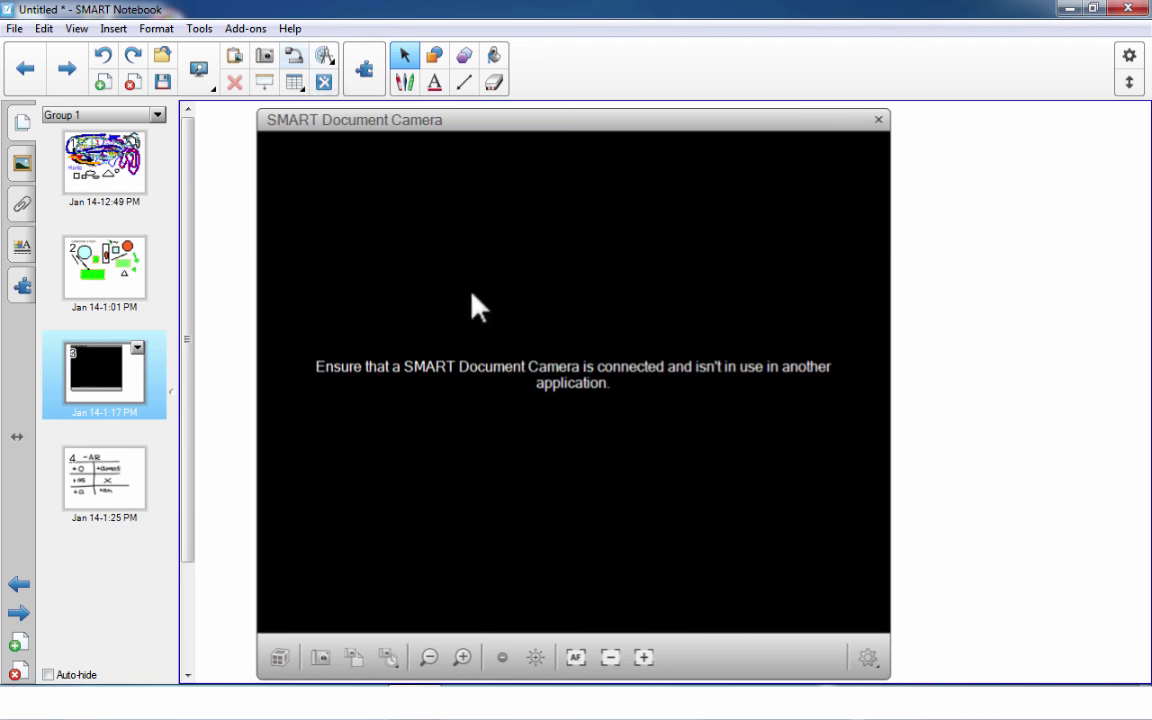
left_click(879, 120)
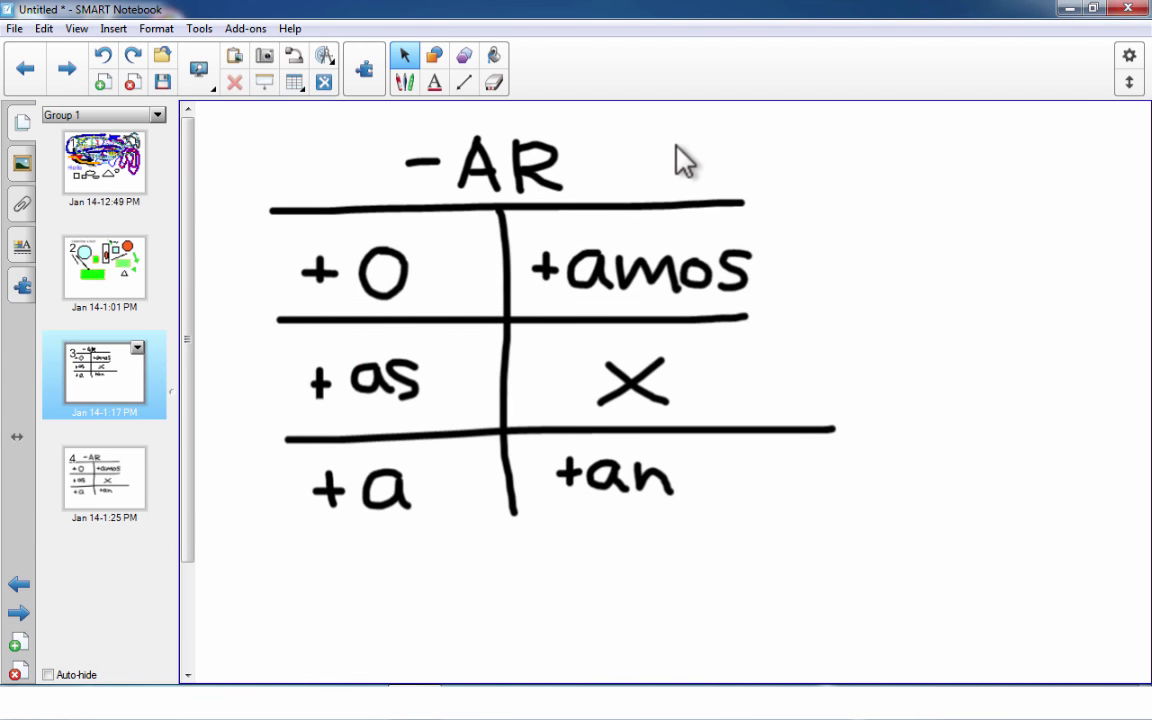
left_click(324, 84)
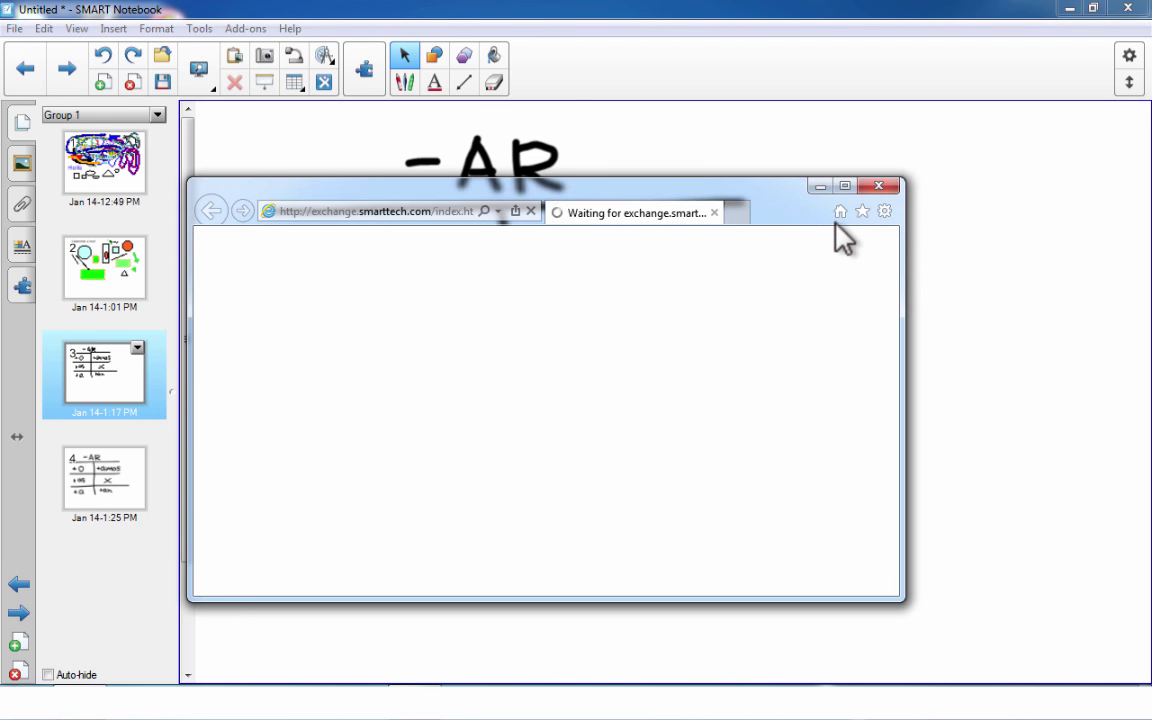
left_click(879, 187)
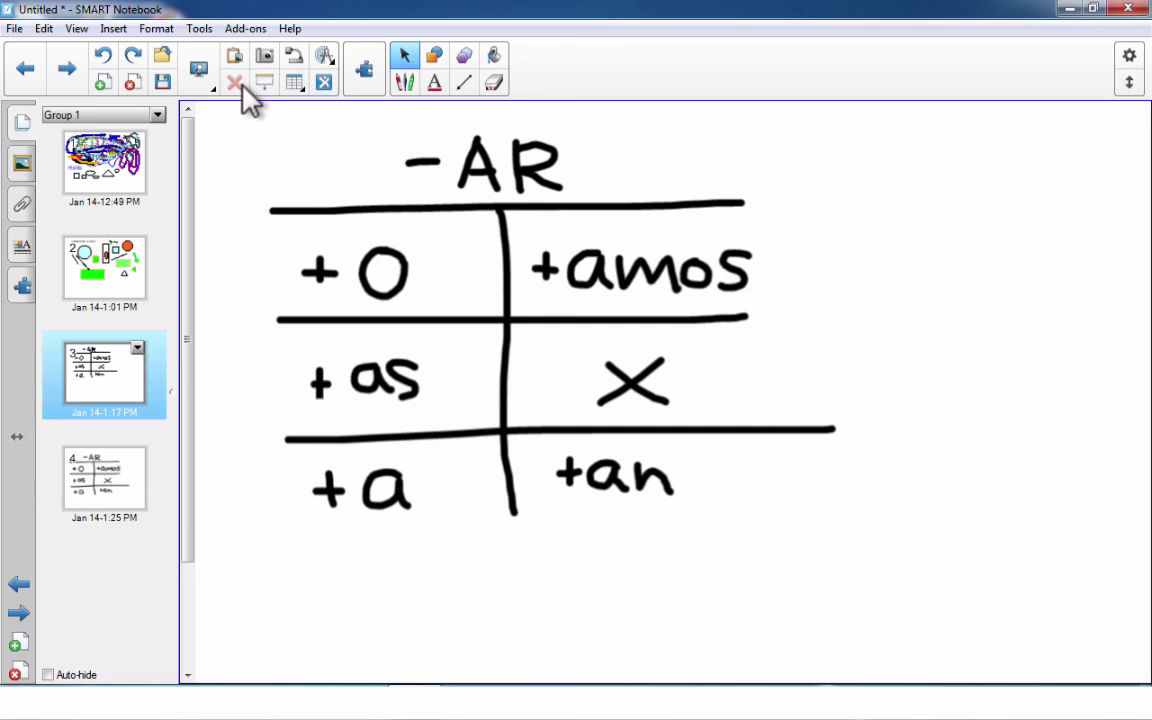
Step: Paste the captured -AR table image onto page 3, delete it and leave the original table deselected
left_click(478, 152)
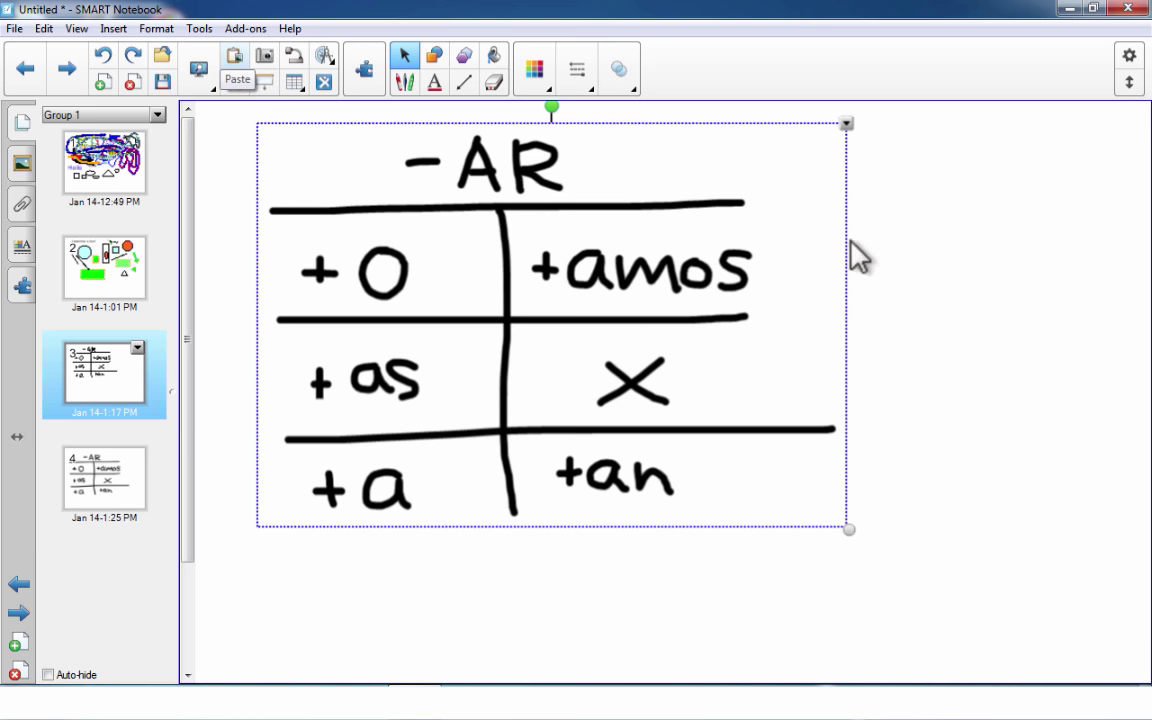
left_click(300, 112)
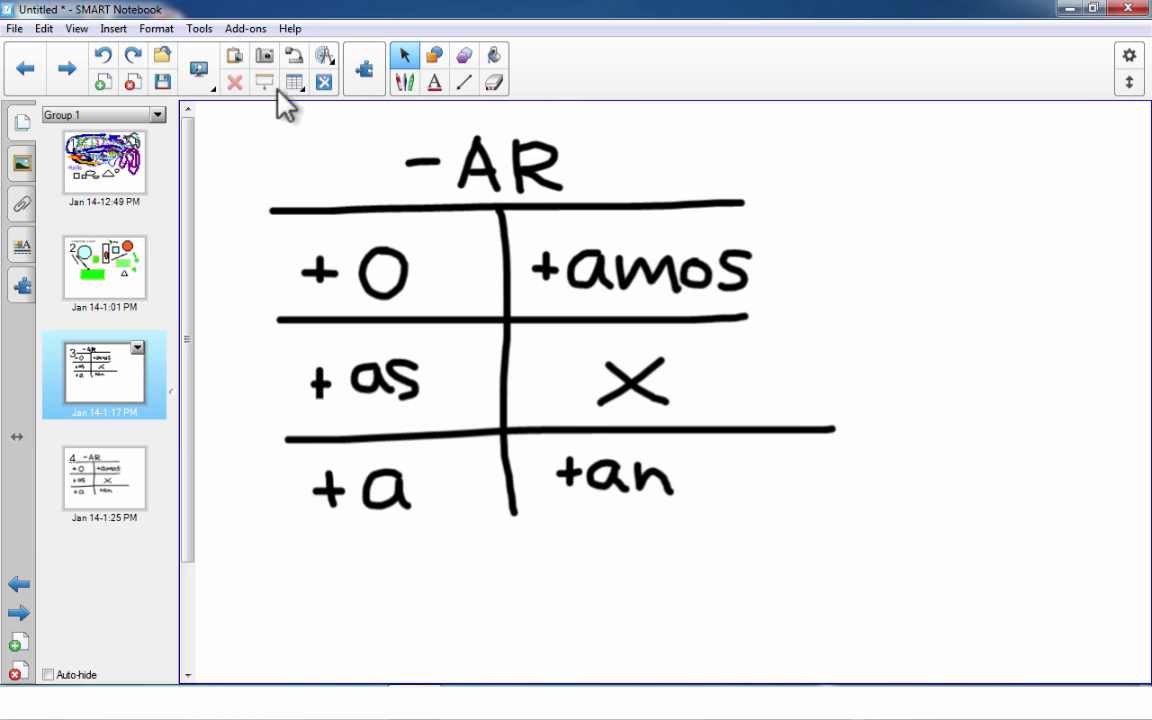
left_click(235, 57)
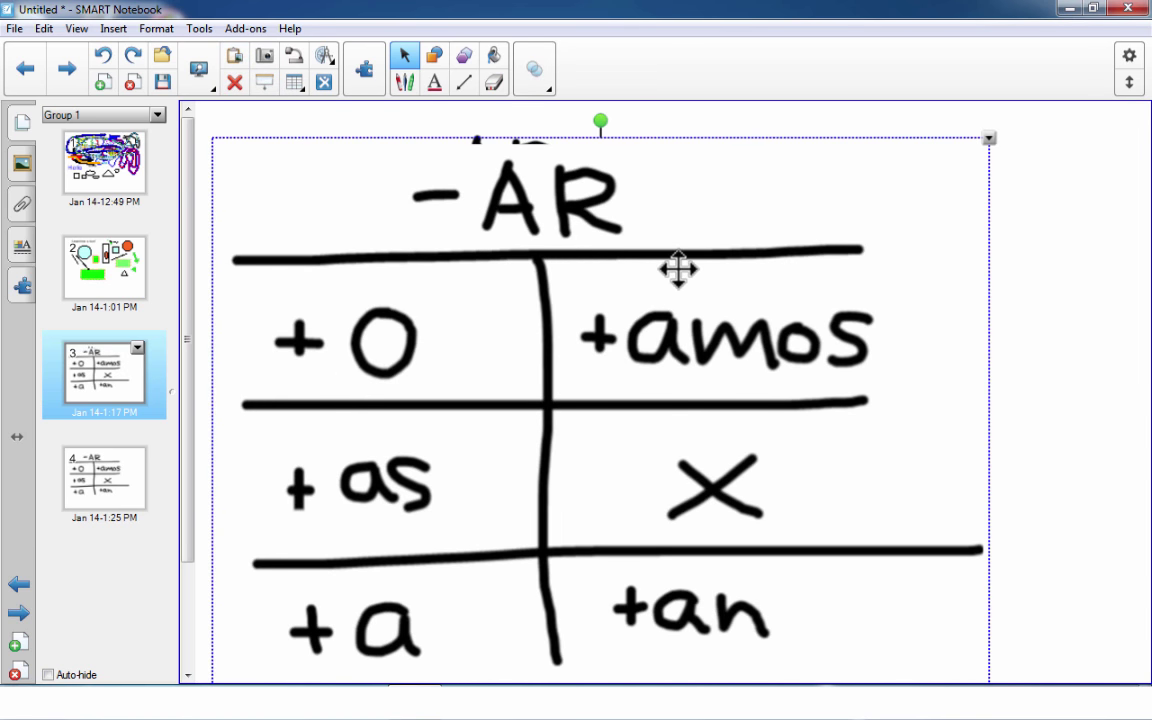
left_click(235, 82)
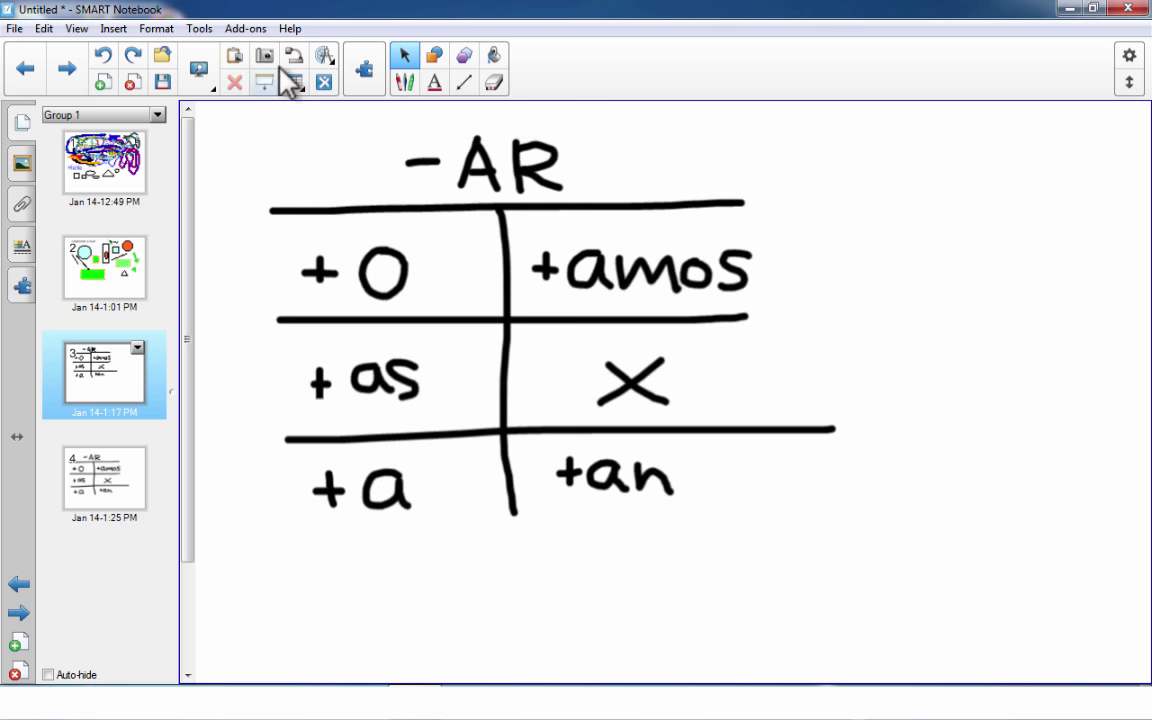
left_click(493, 172)
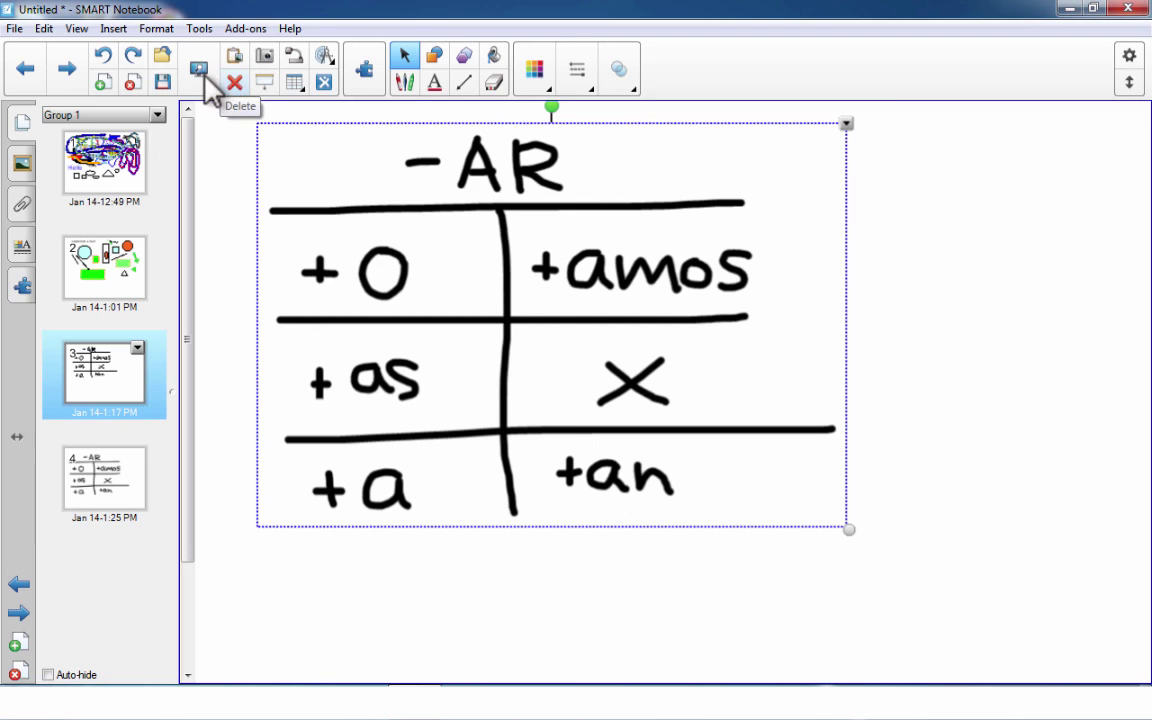
key("Escape")
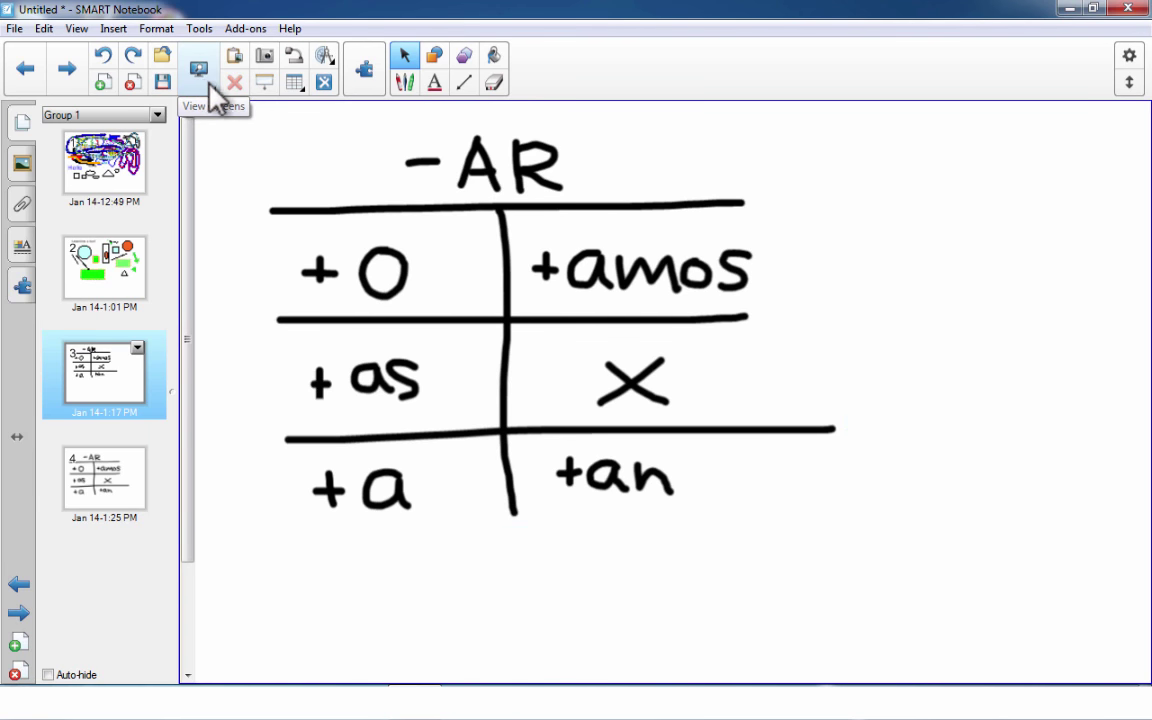
Step: Switch to dual page display, return to single page display and view the zoom options
left_click(210, 88)
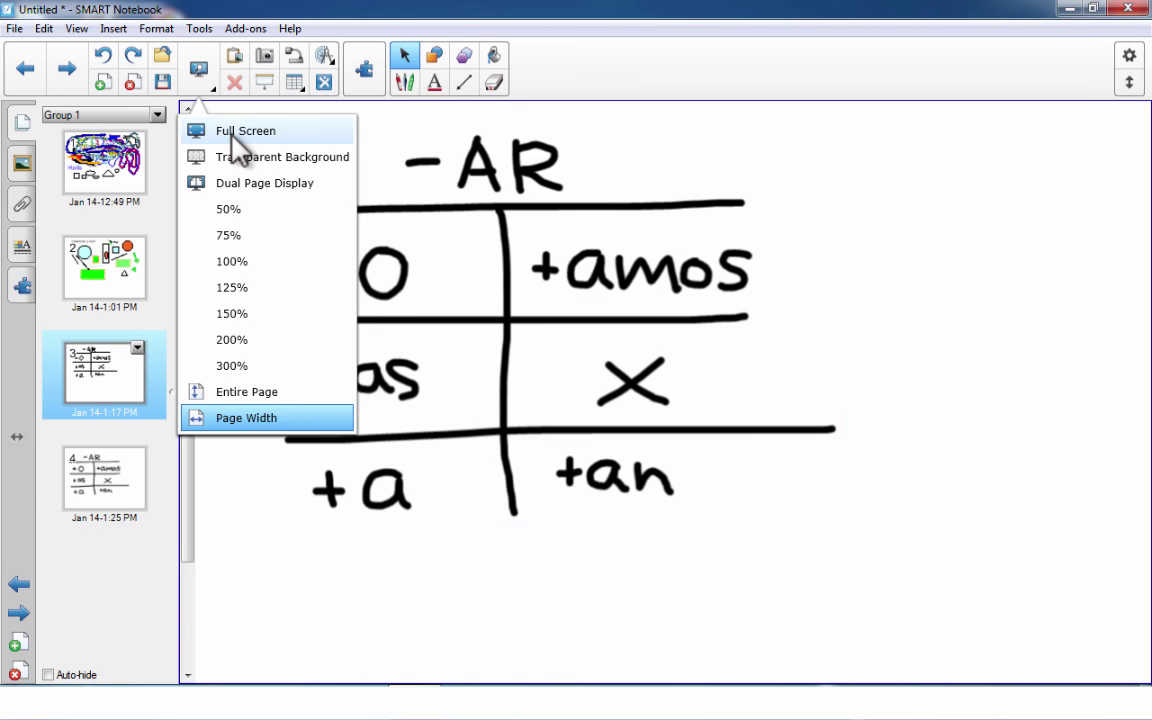
left_click(246, 185)
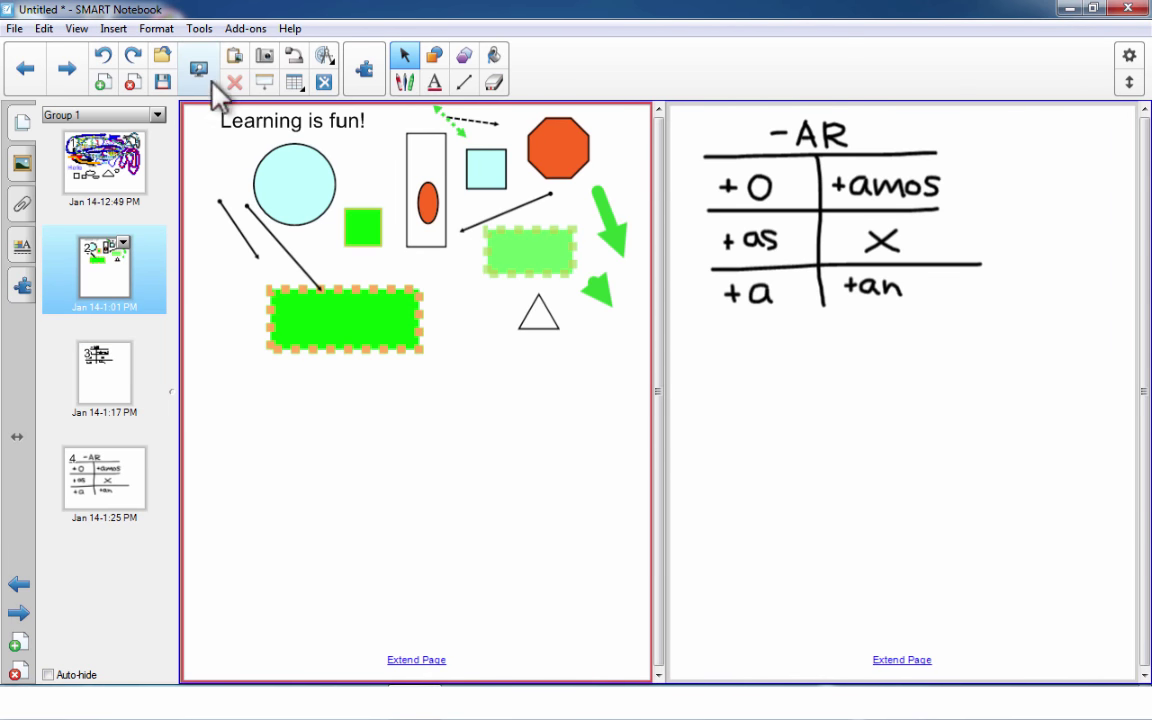
left_click(200, 72)
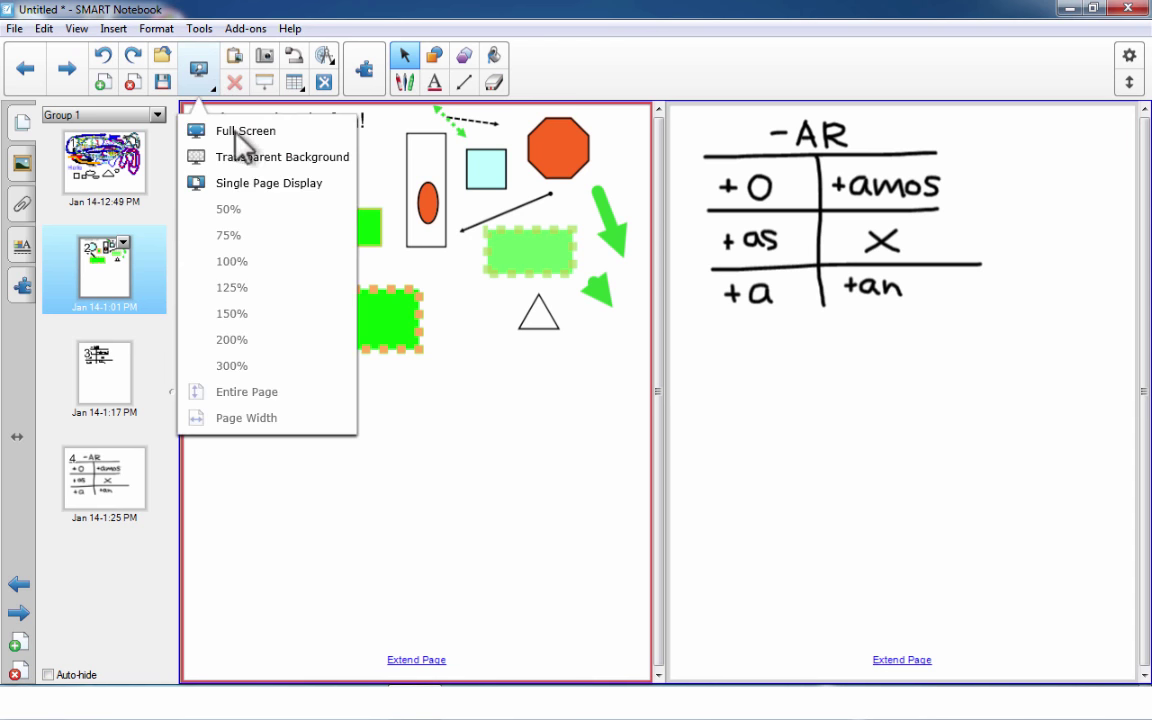
left_click(247, 185)
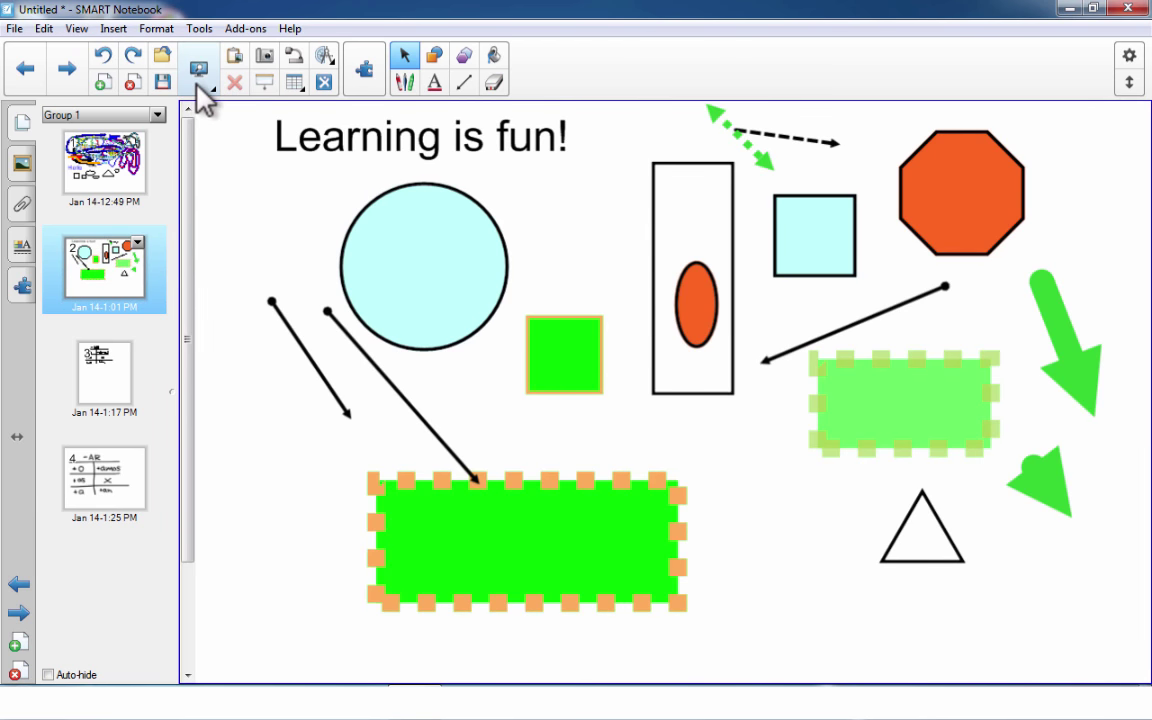
left_click(200, 72)
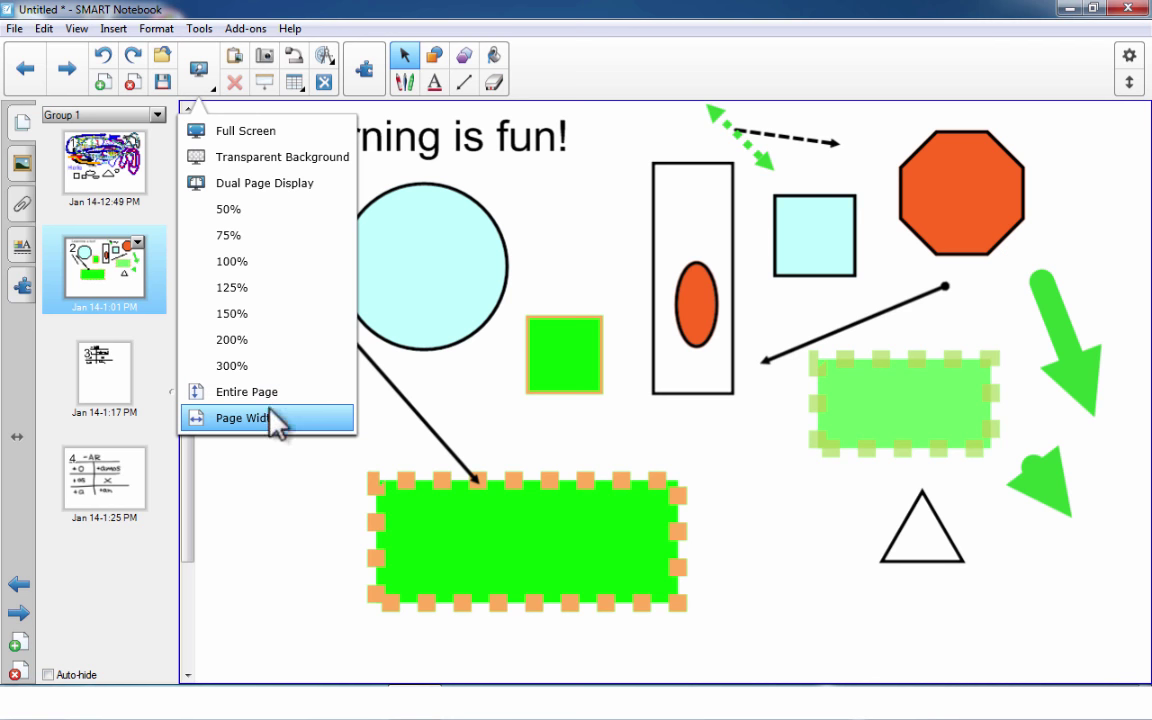
left_click(201, 87)
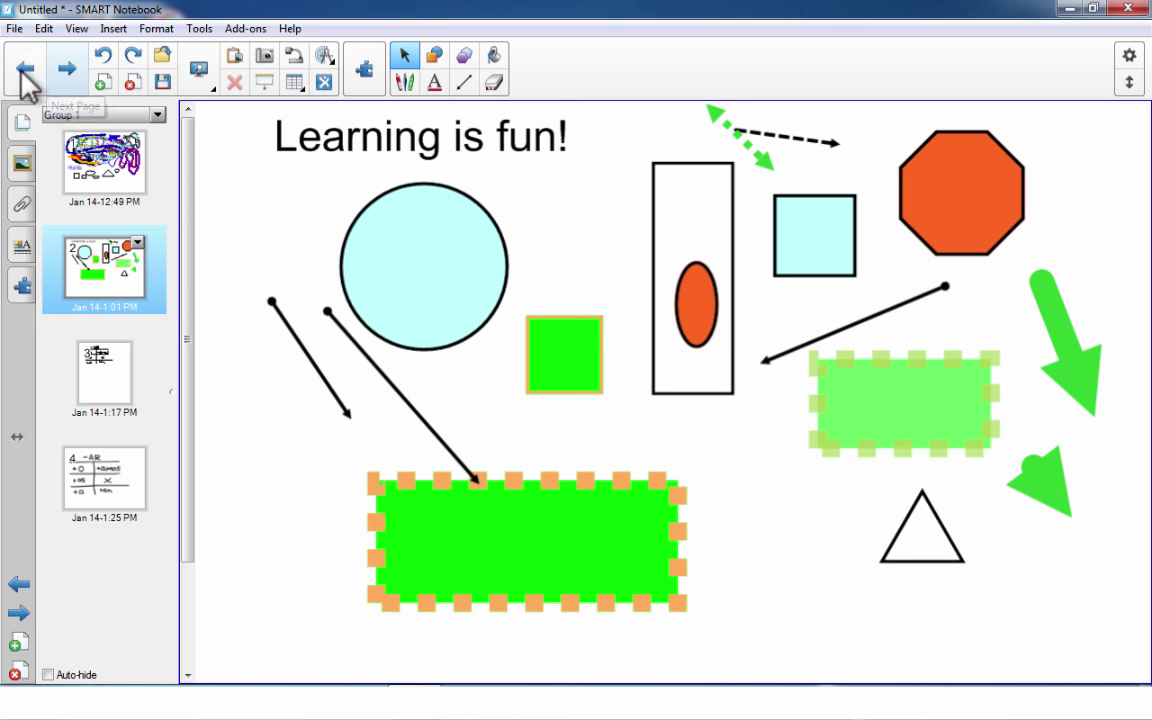
Step: Move forward and back through the pages, finishing on page 3 with the handwritten -AR table
left_click(64, 72)
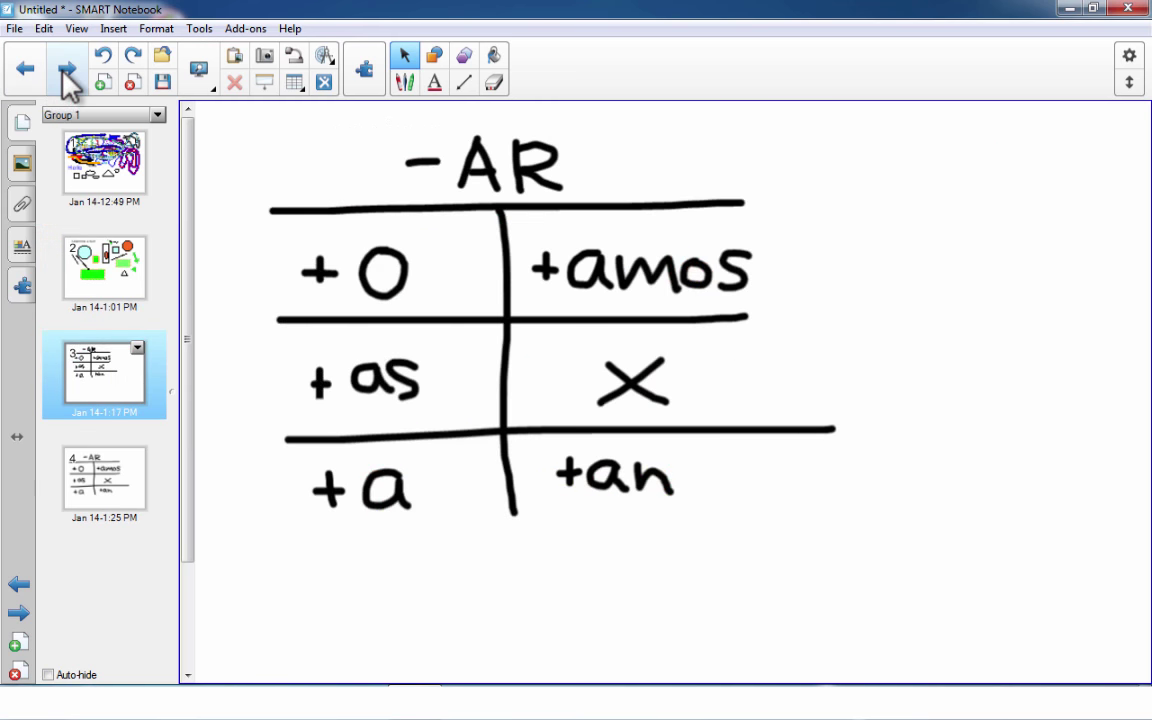
left_click(64, 72)
left_click(27, 70)
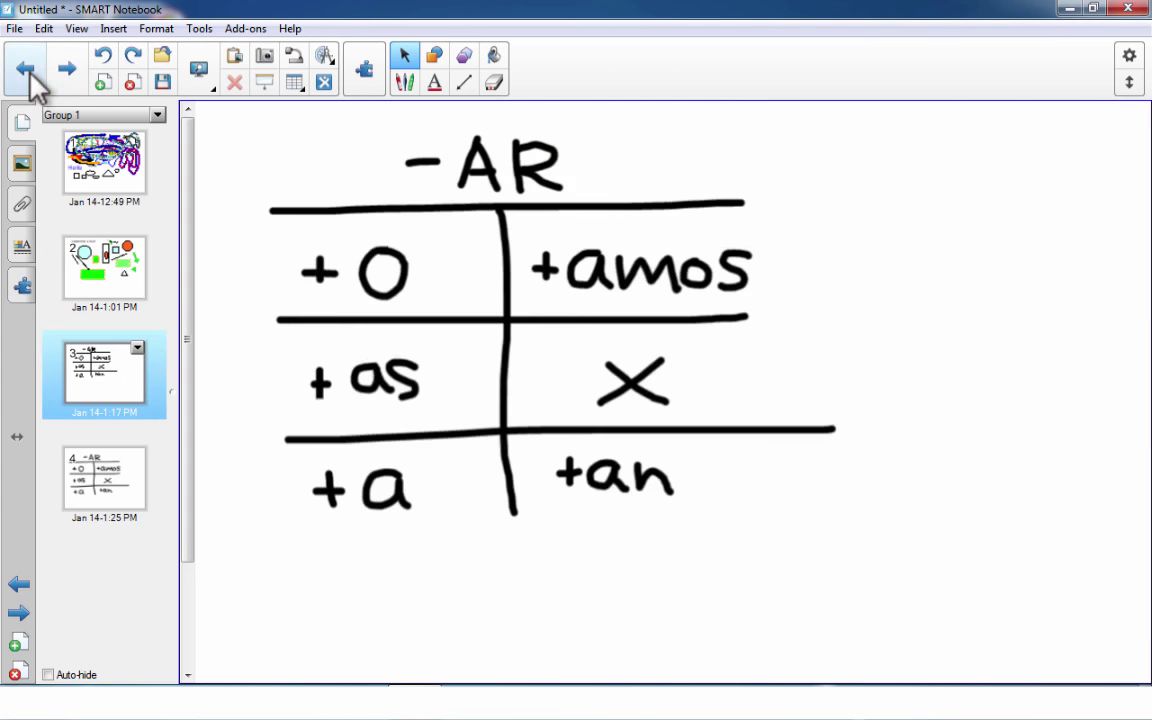
left_click(27, 70)
left_click(27, 70)
left_click(104, 55)
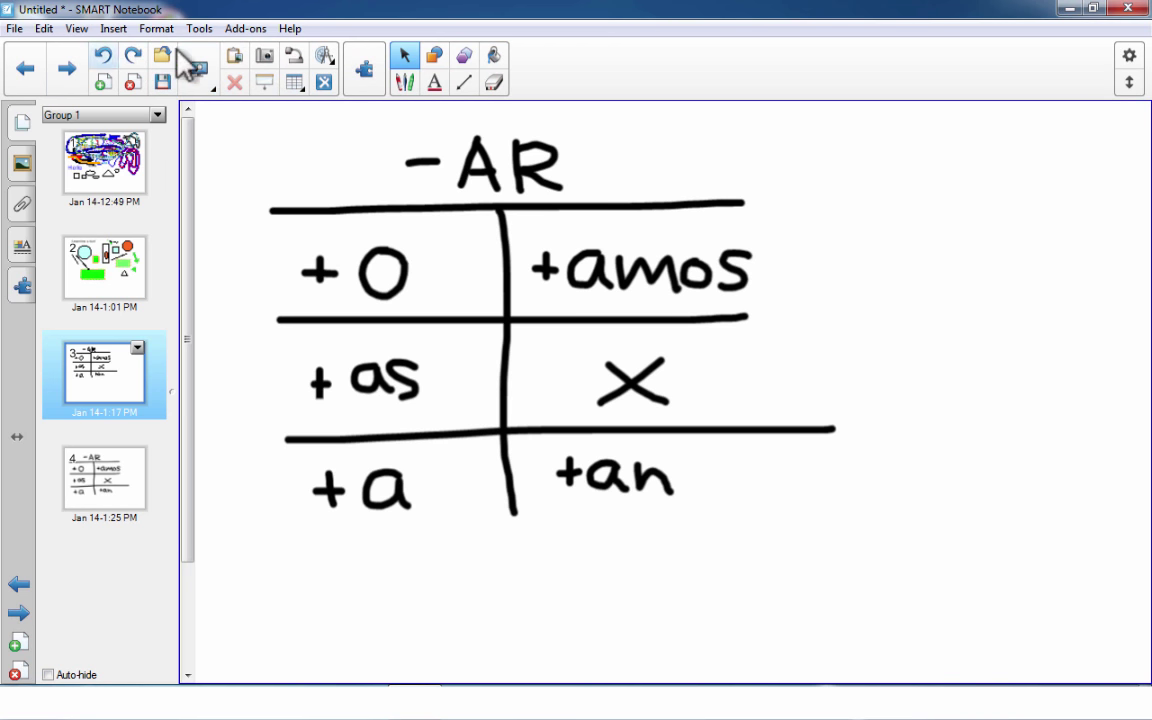
right_click(578, 76)
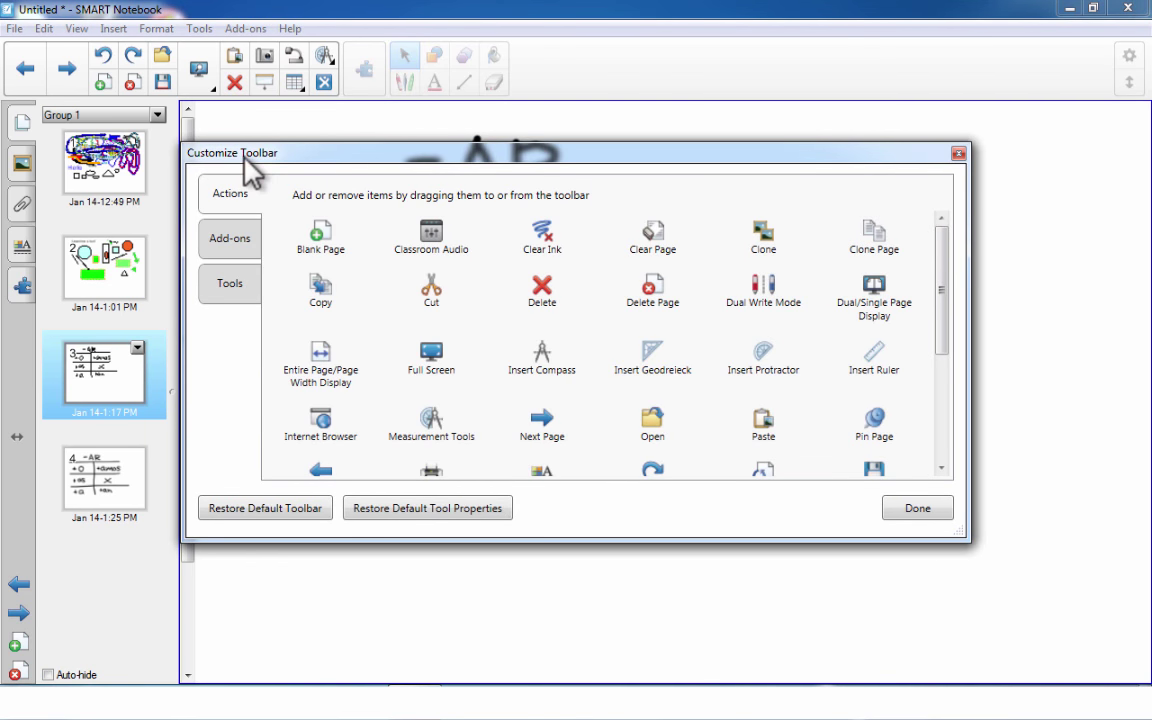
left_click(958, 155)
left_click(954, 154)
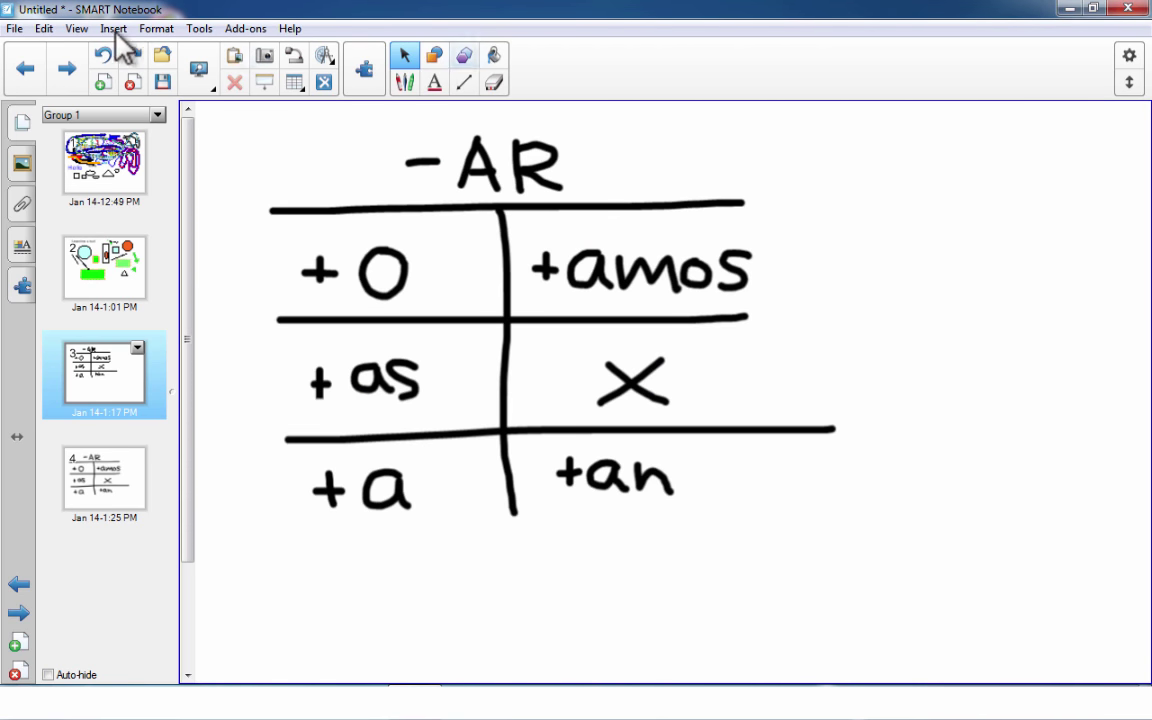
left_click(76, 28)
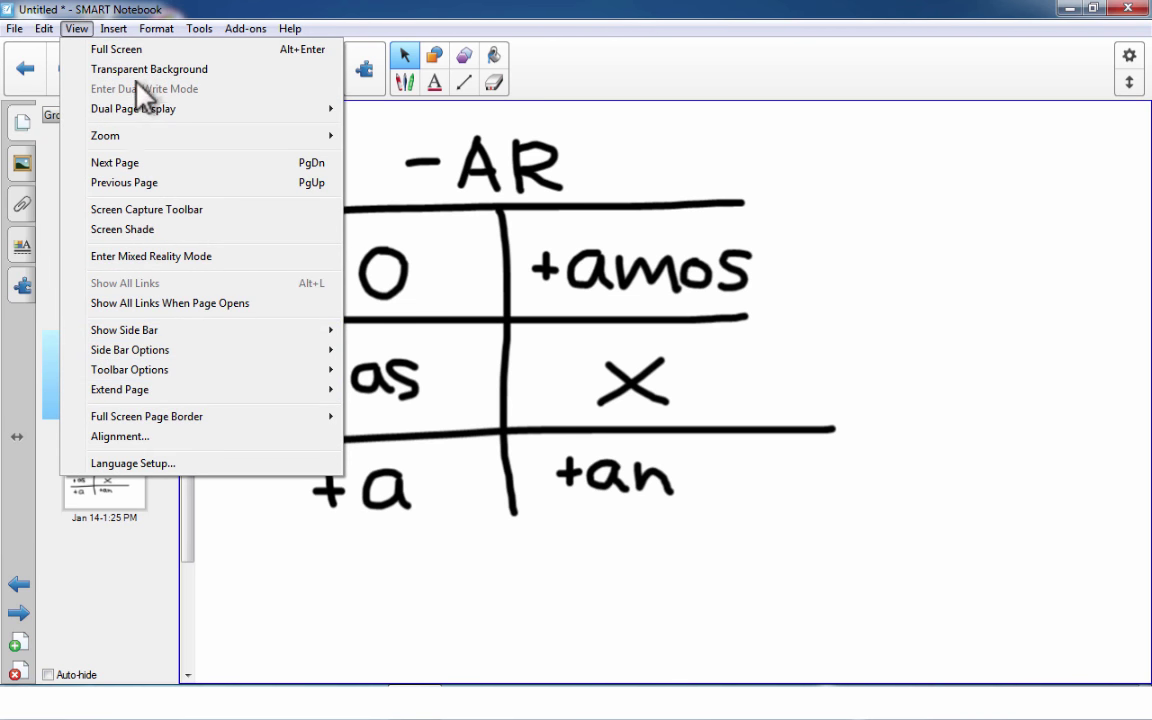
Step: Open toolbar customization and add the Reset Page action to the toolbar beside Measurement Tools
right_click(530, 60)
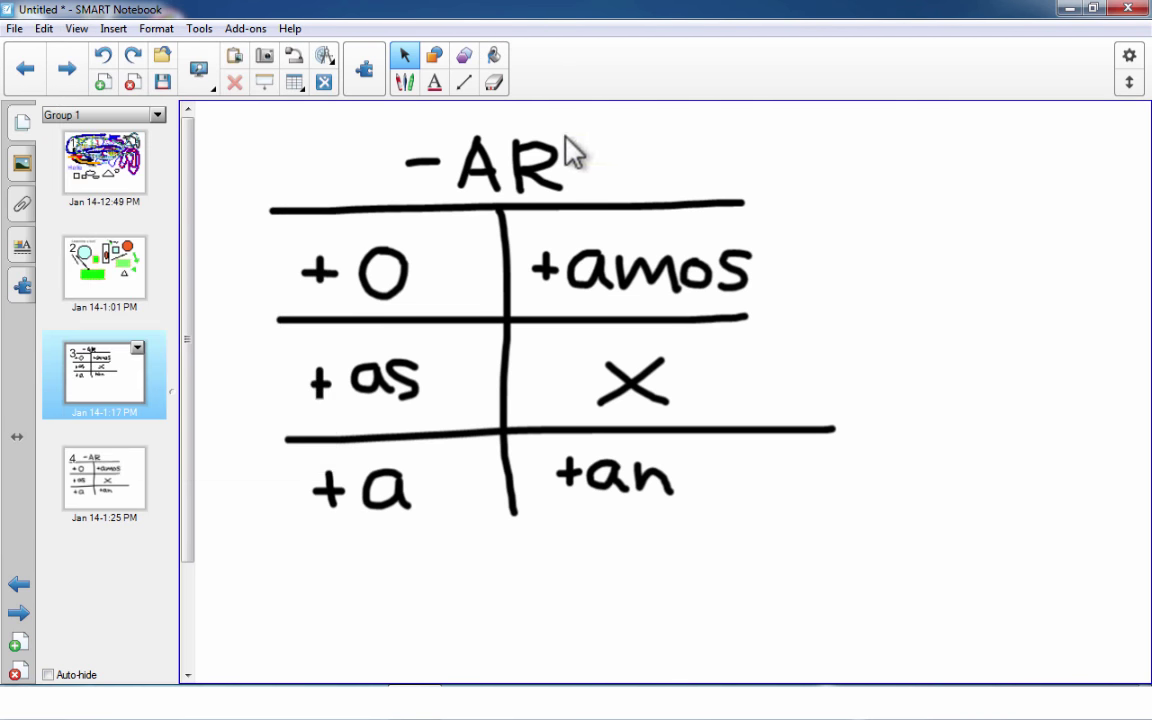
left_click_drag(374, 158, 391, 203)
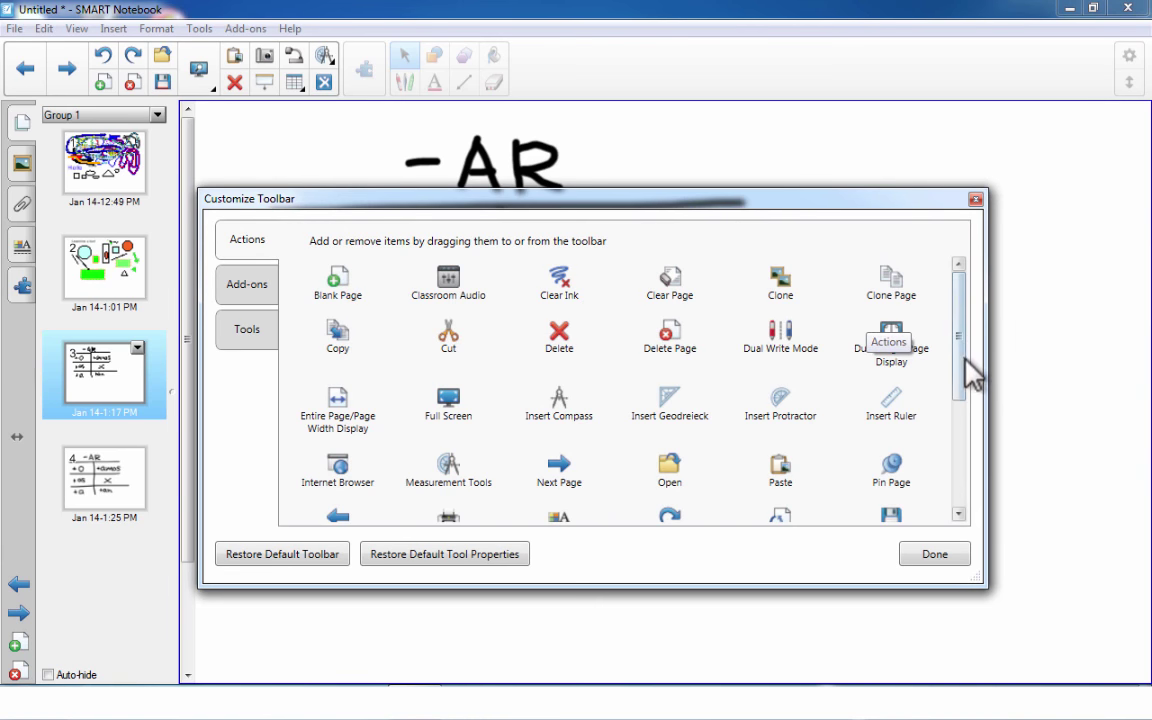
scroll(968, 452, "down", 1)
scroll(967, 440, "down", 6)
scroll(700, 330, "up", 6)
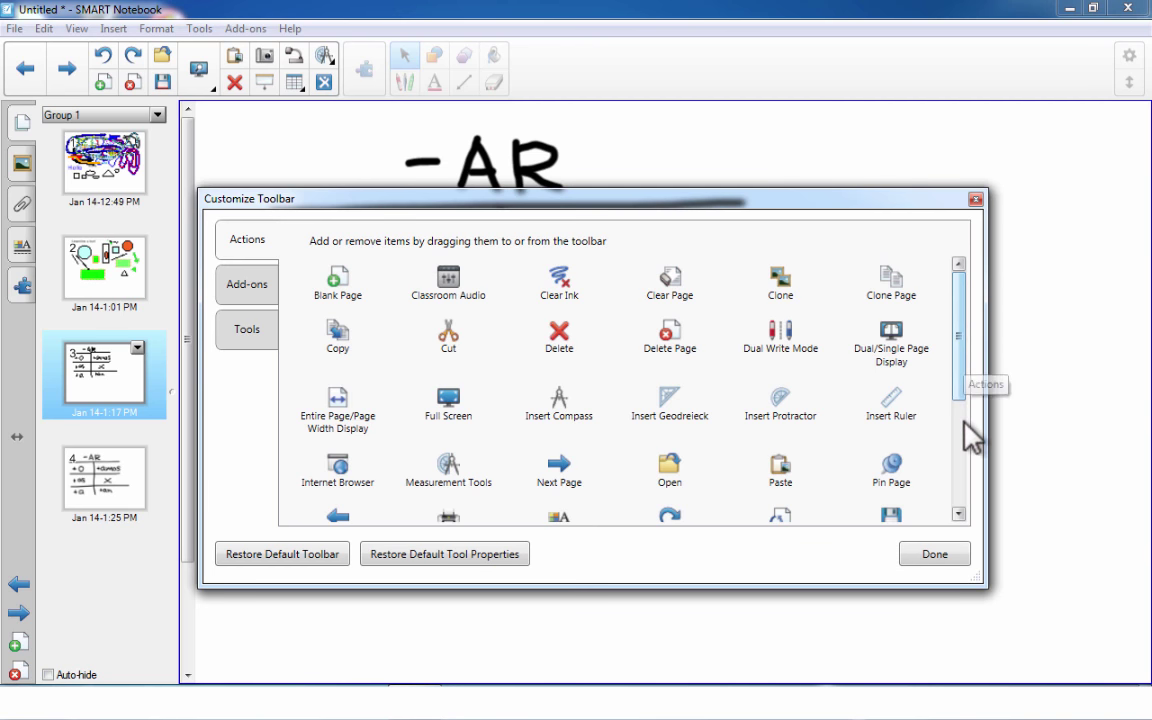
scroll(964, 424, "down", 2)
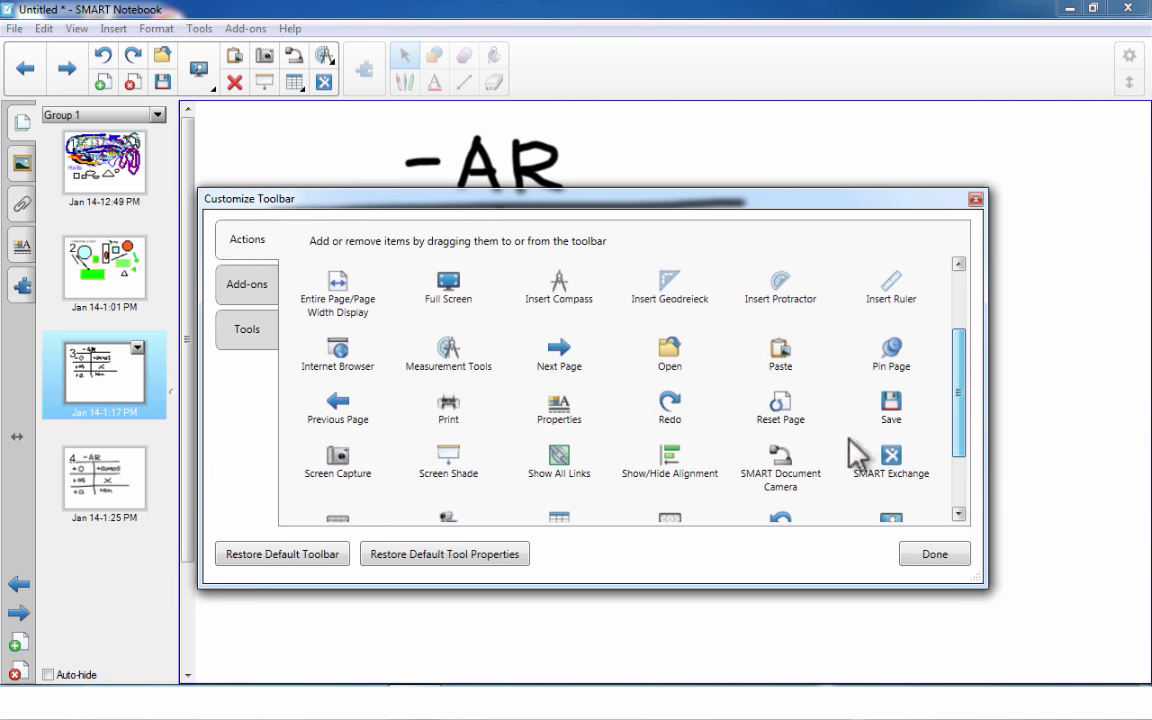
left_click_drag(776, 411, 358, 66)
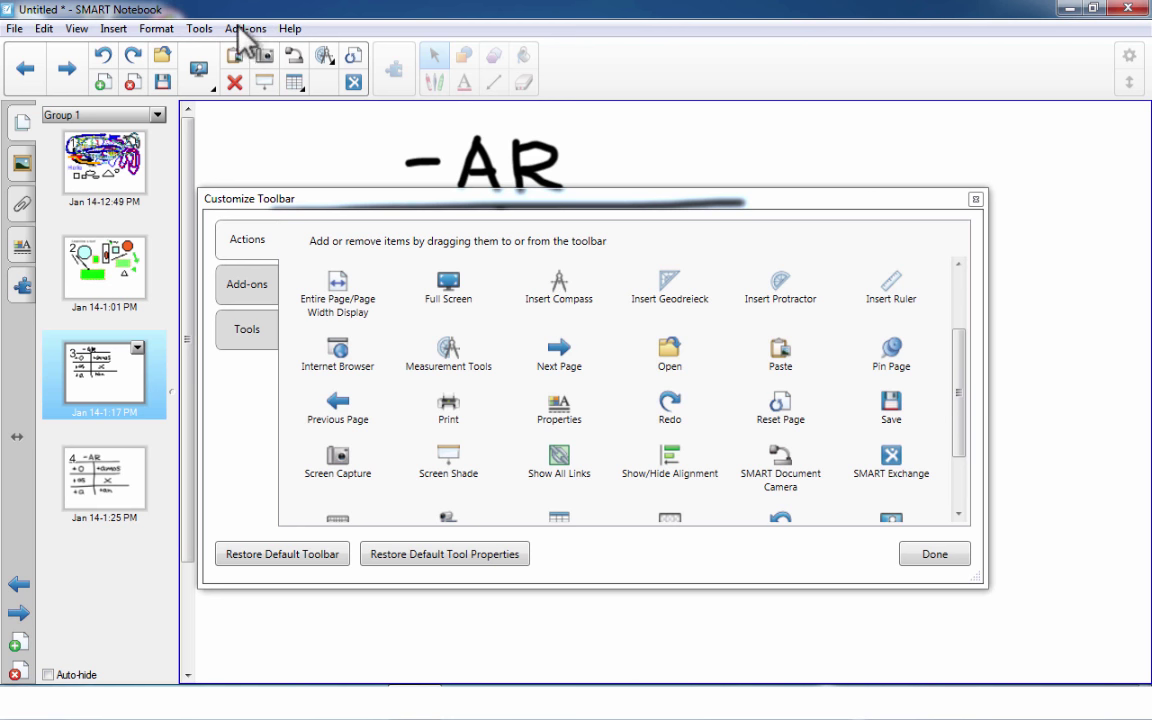
mouse_move(358, 62)
left_mouse_down()
mouse_move(698, 324)
mouse_move(358, 58)
left_mouse_up()
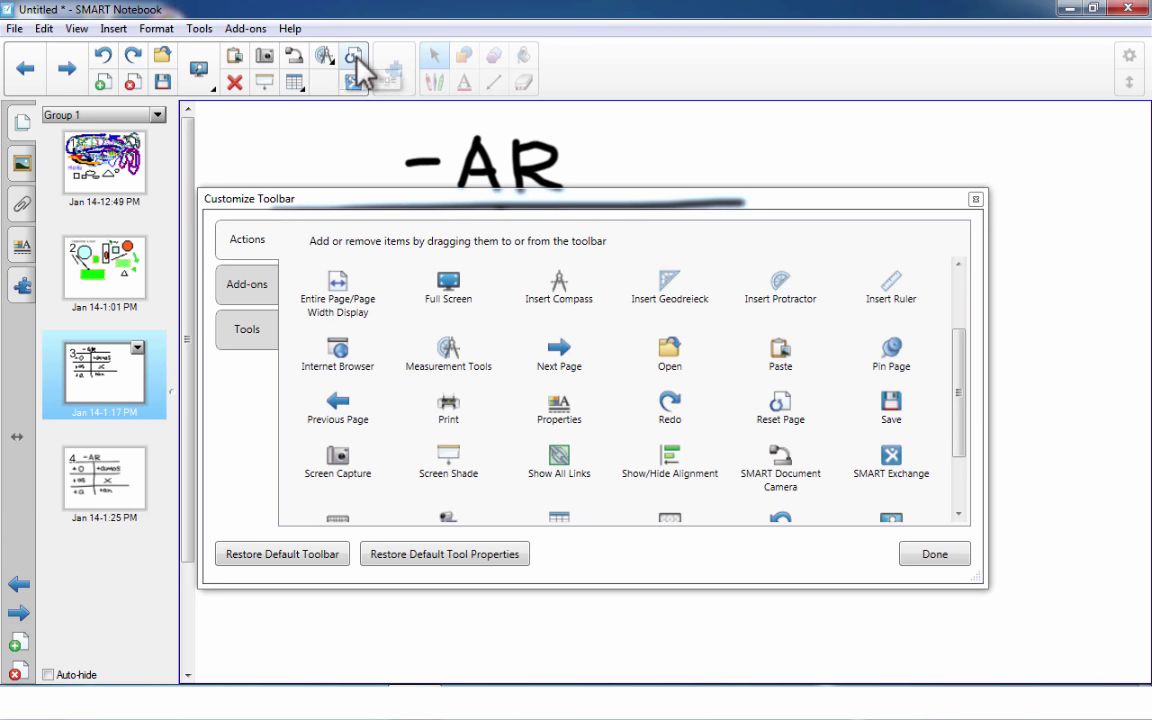
Step: Look through the full list of available actions, the add-ons and the tools offered for the toolbar
scroll(956, 270, "up", 3)
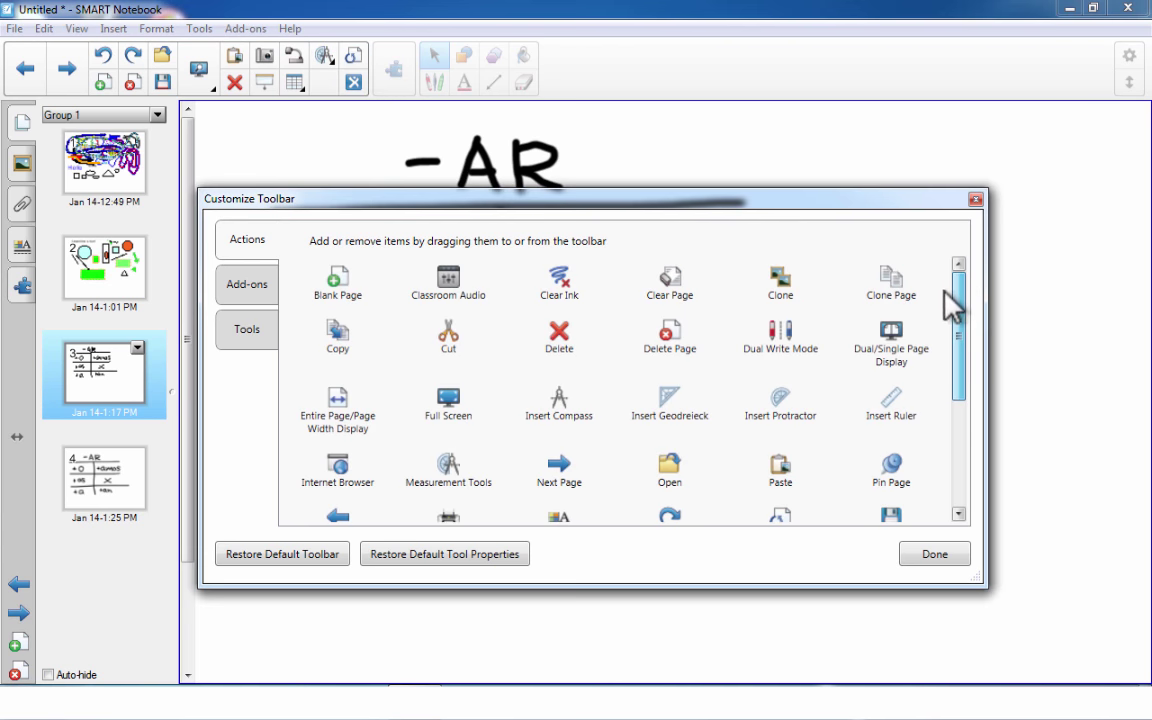
left_click_drag(958, 378, 958, 463)
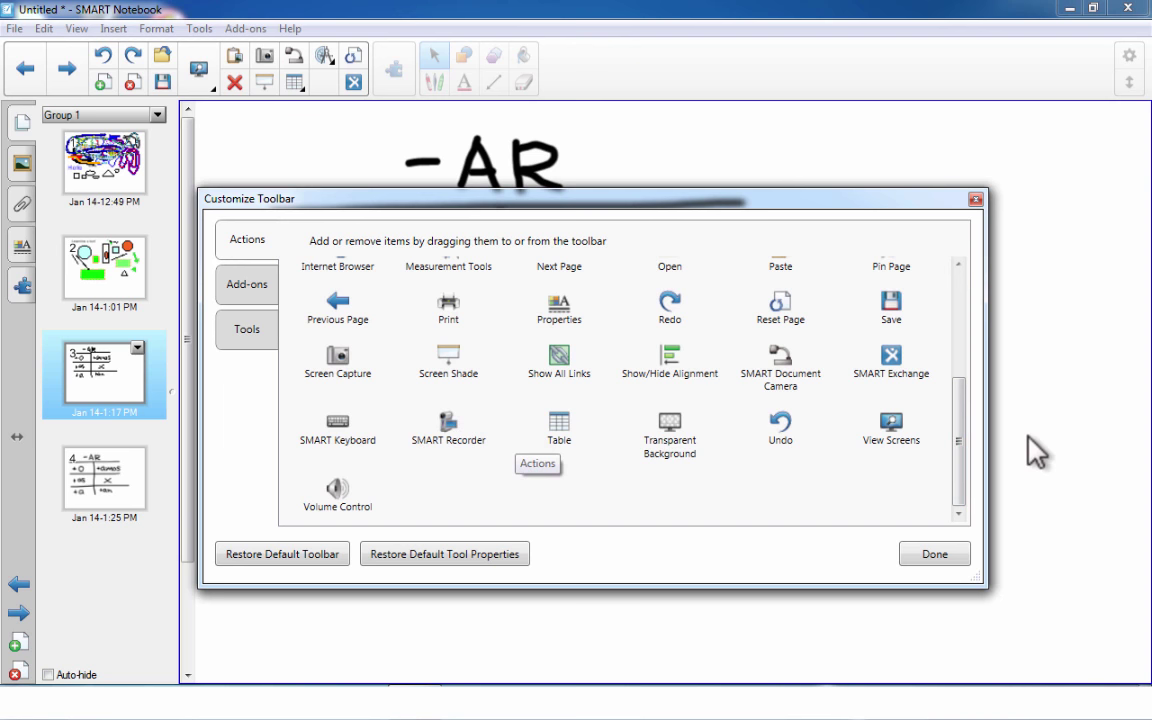
scroll(968, 438, "up", 5)
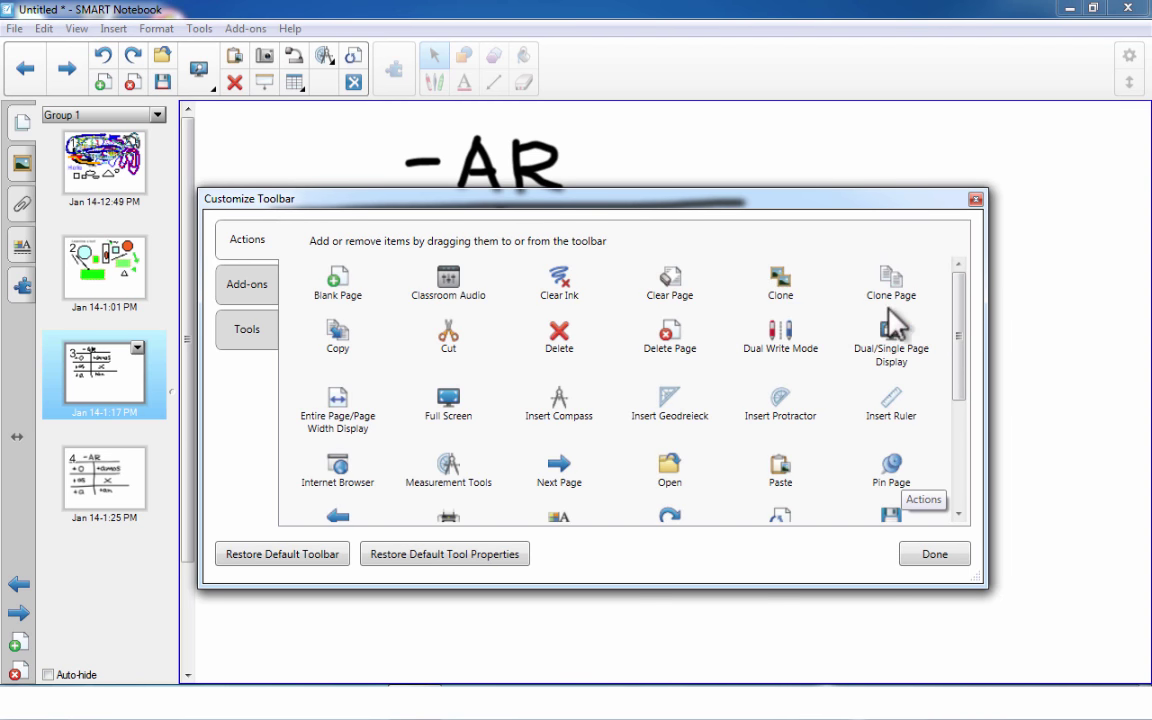
left_click_drag(956, 378, 951, 458)
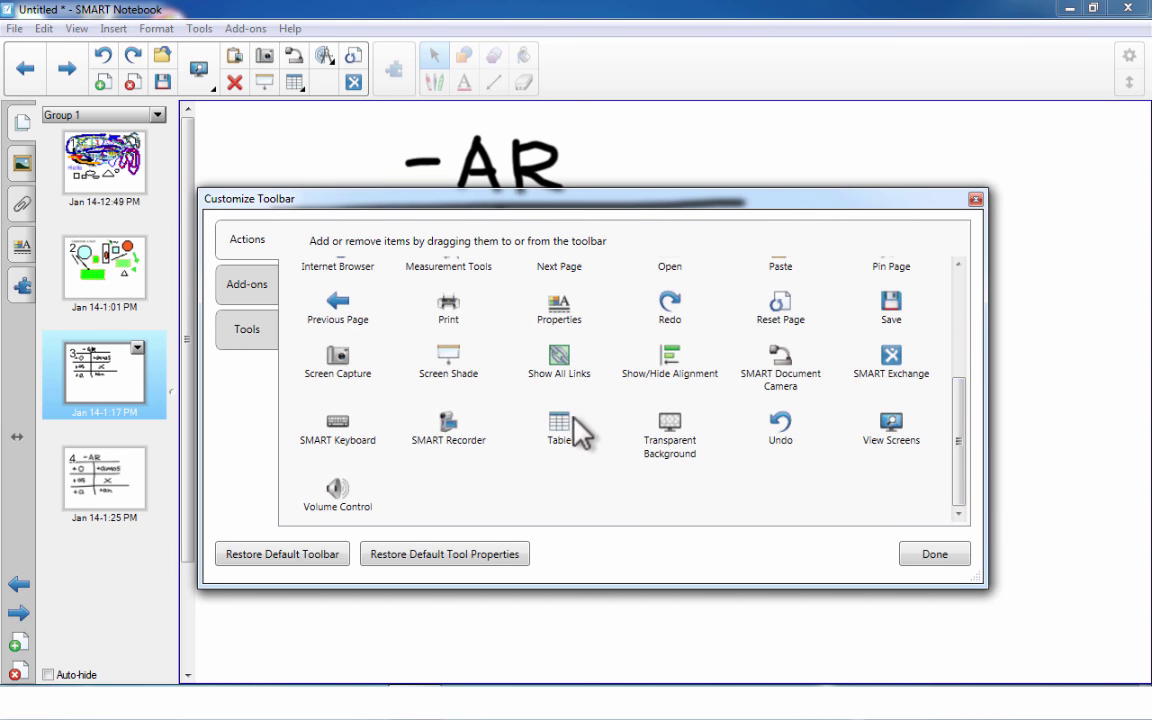
left_click(243, 287)
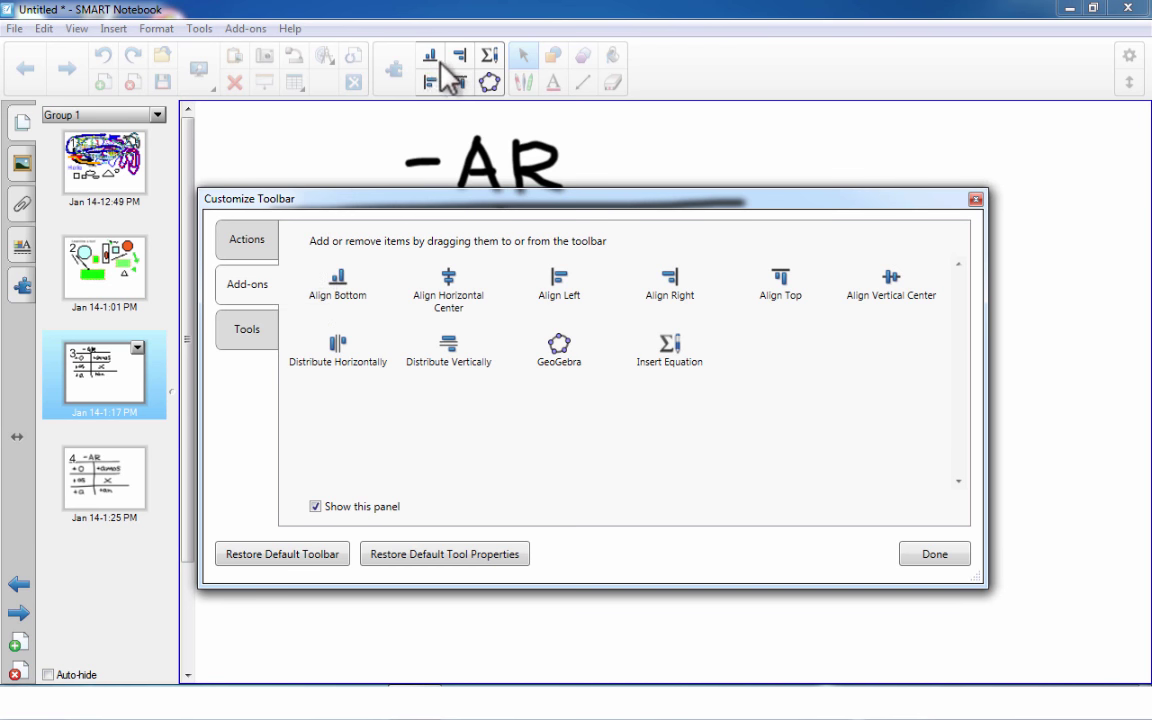
left_click(243, 332)
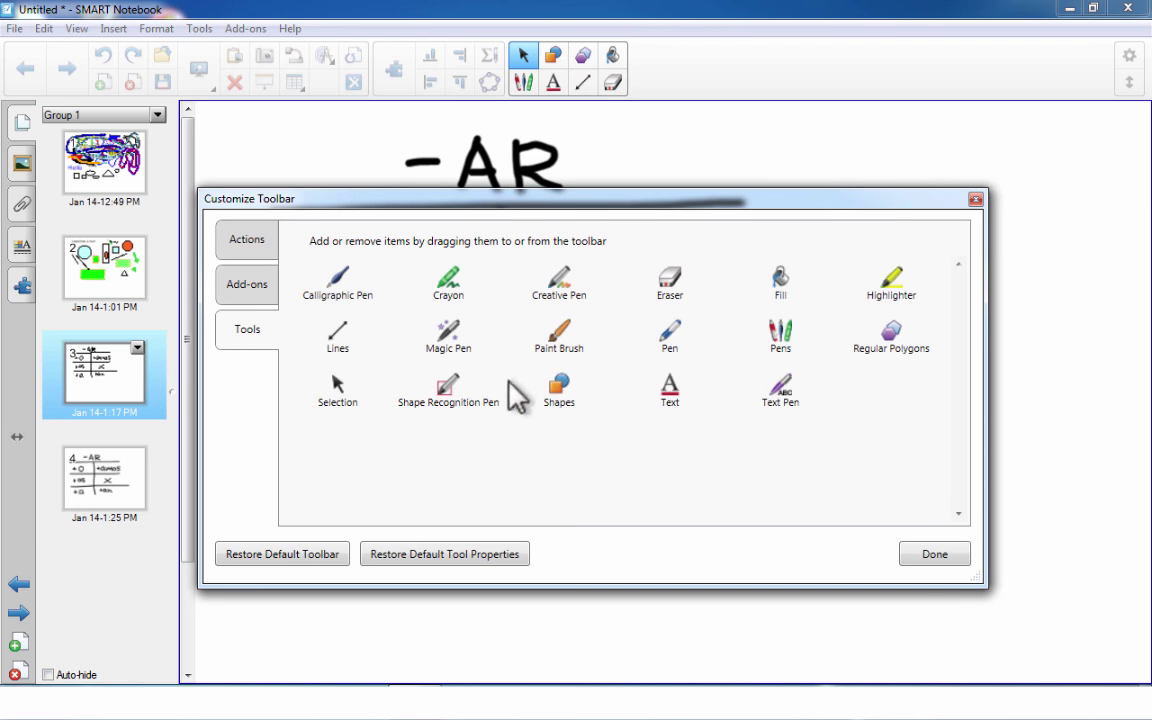